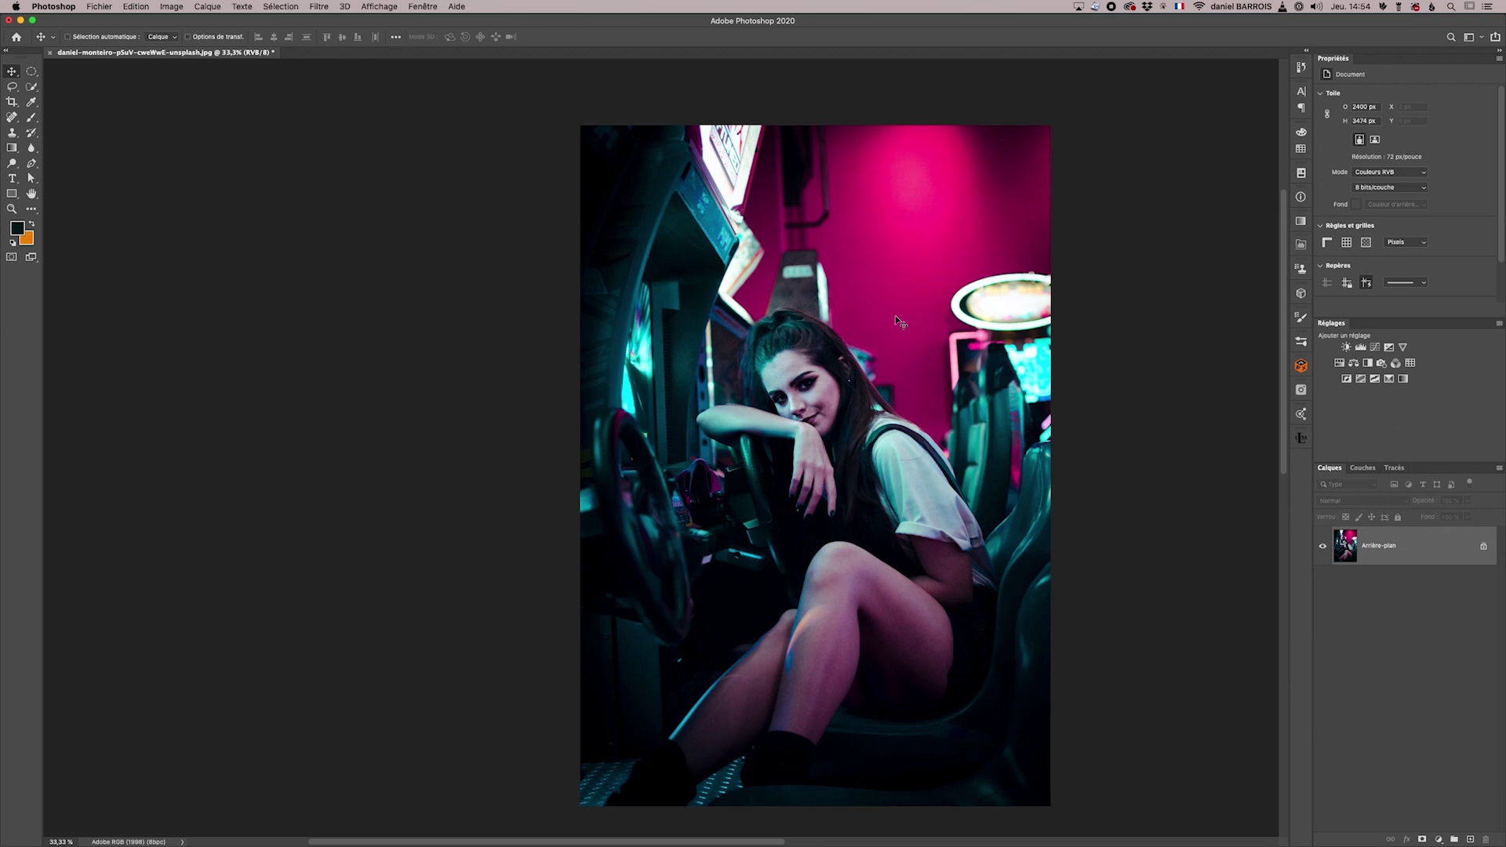
# - Preview Levels with the white input point at 215, checking highlight clipping
pyautogui.hotkey('ctrl', 'l')
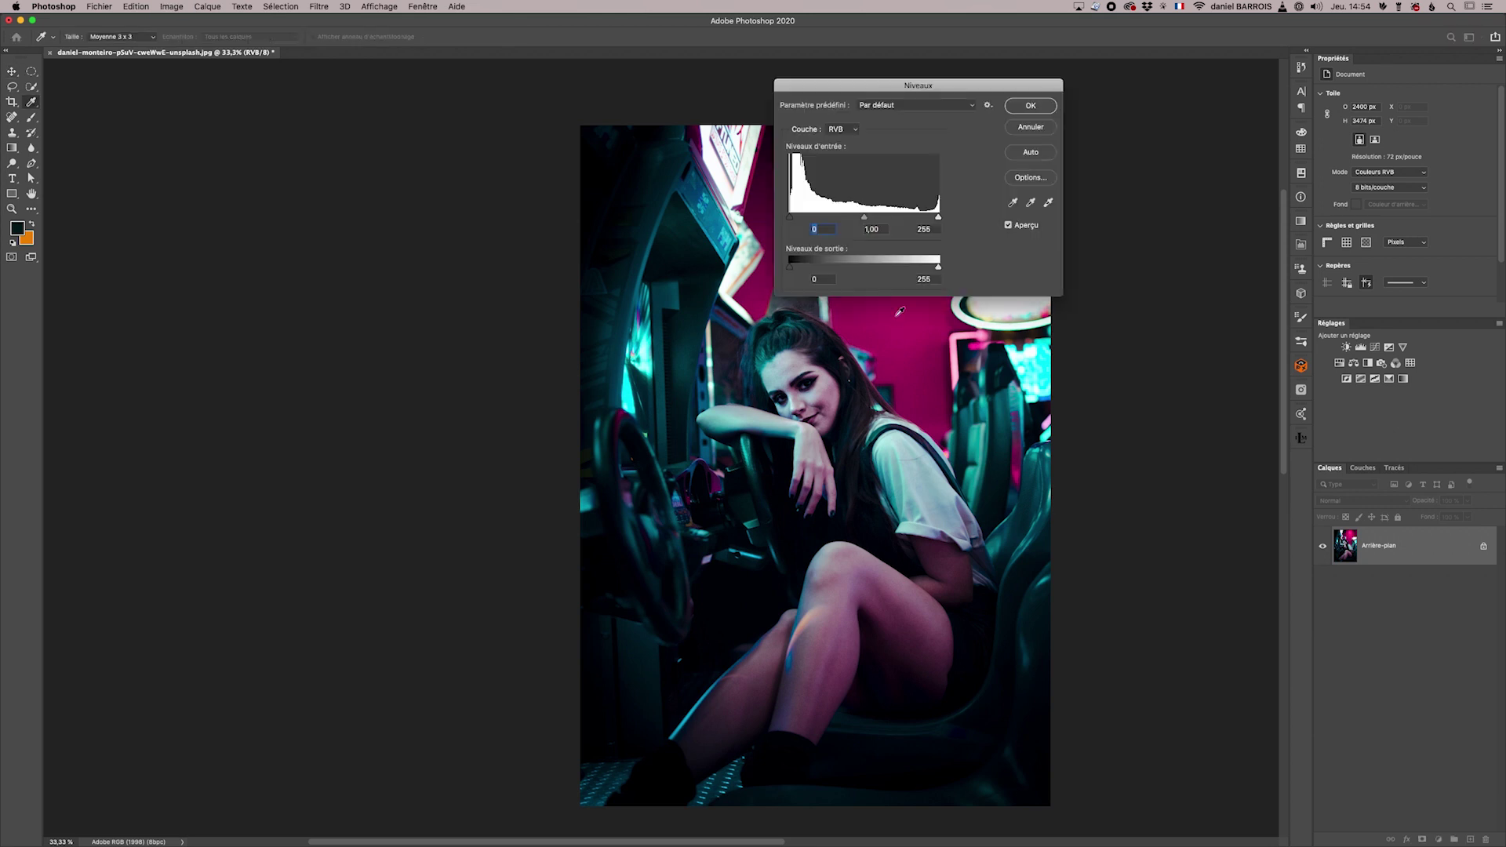
pyautogui.moveTo(860, 86); pyautogui.dragTo(778, 82)
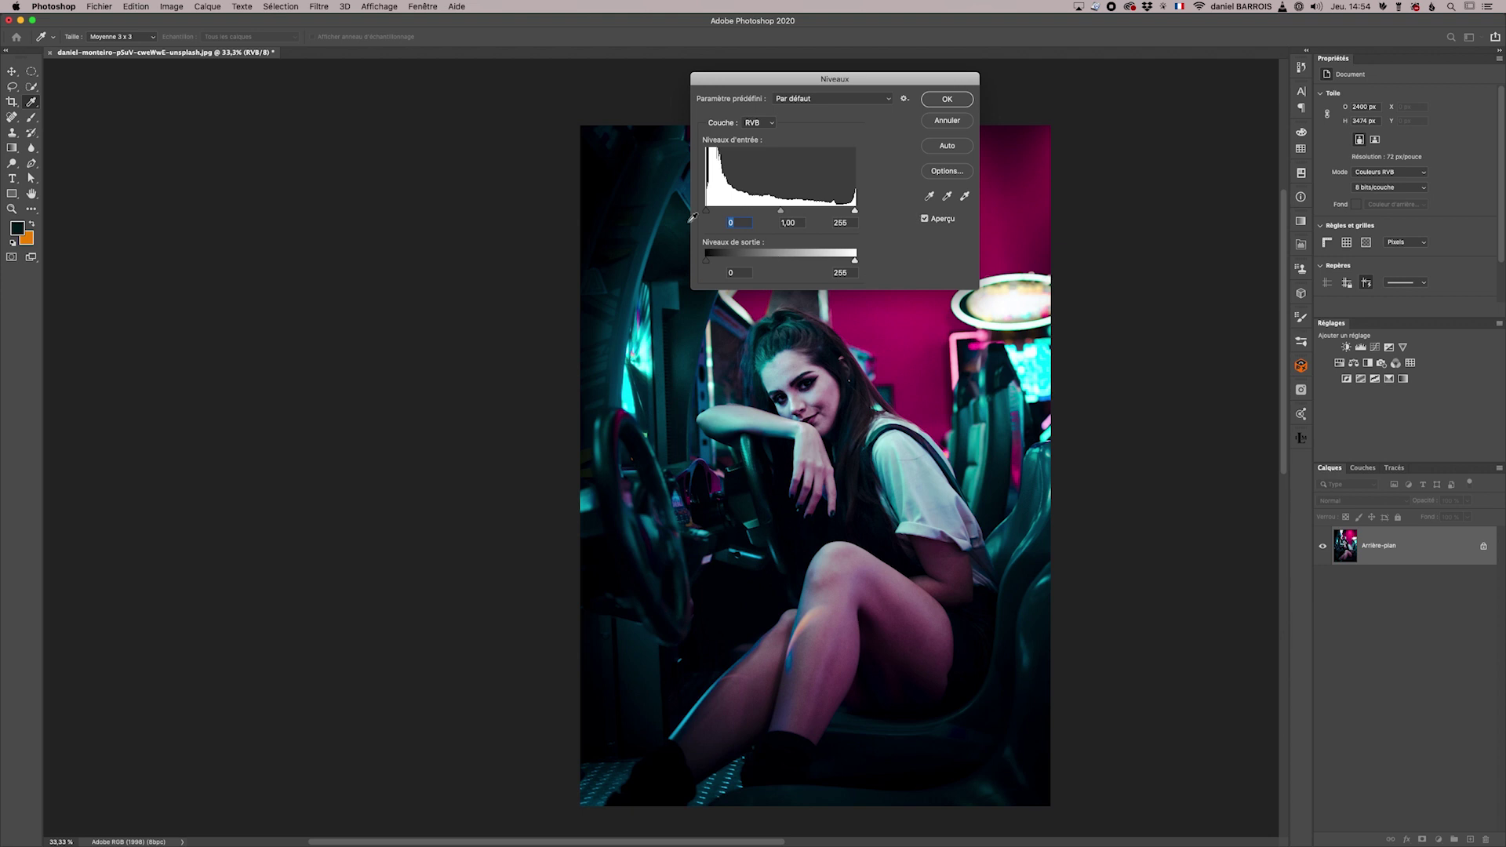
pyautogui.moveTo(856, 213)
pyautogui.mouseDown()
pyautogui.moveTo(798, 210)
pyautogui.moveTo(881, 209)
pyautogui.moveTo(828, 210)
pyautogui.mouseUp()
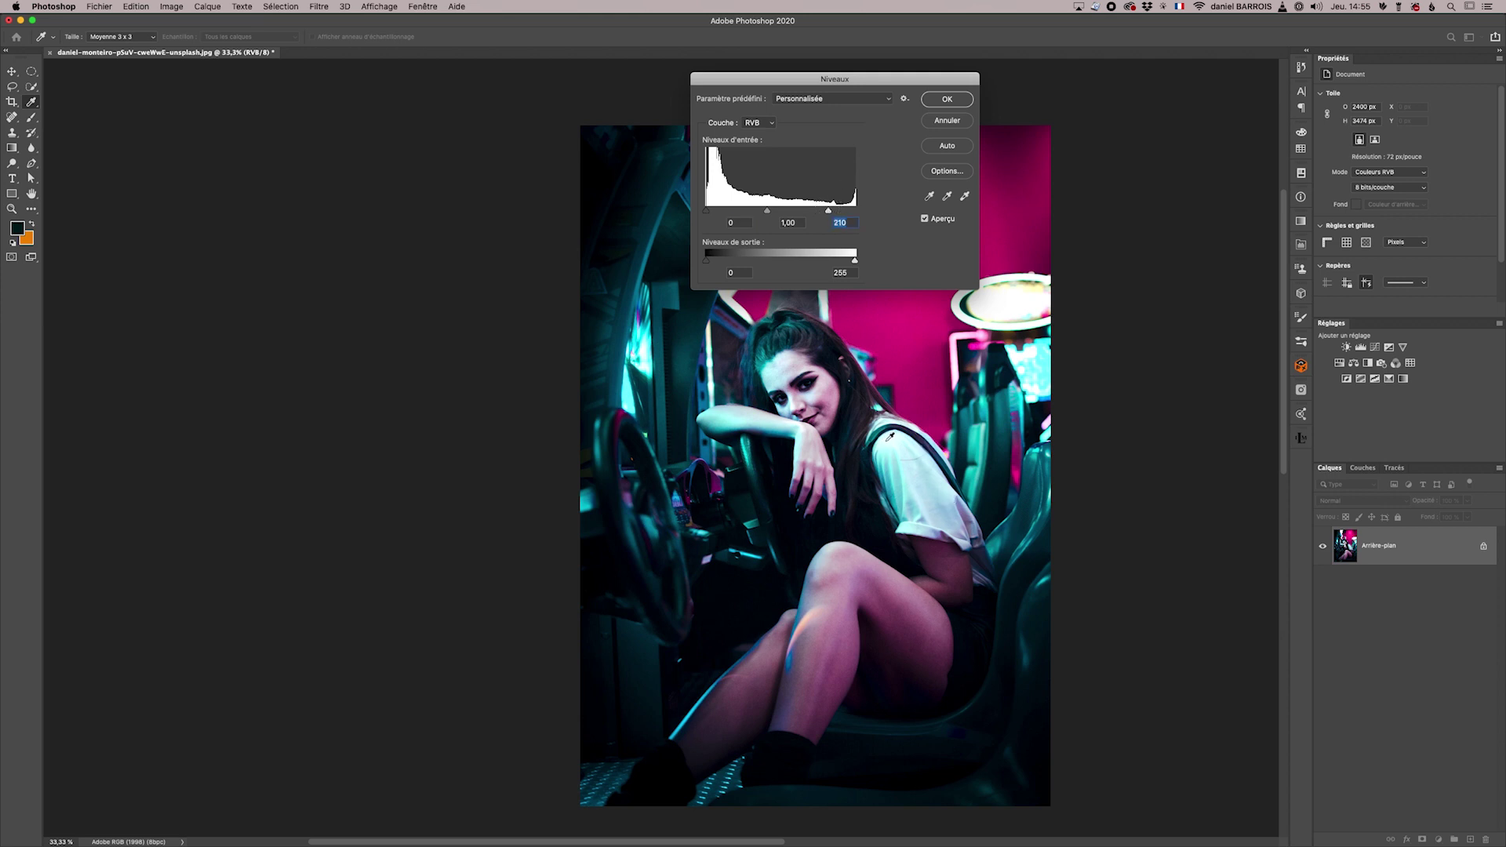
pyautogui.moveTo(828, 210); pyautogui.dragTo(830, 211)
pyautogui.moveTo(831, 212)
pyautogui.mouseDown()
pyautogui.moveTo(860, 212)
pyautogui.moveTo(831, 211)
pyautogui.mouseUp()
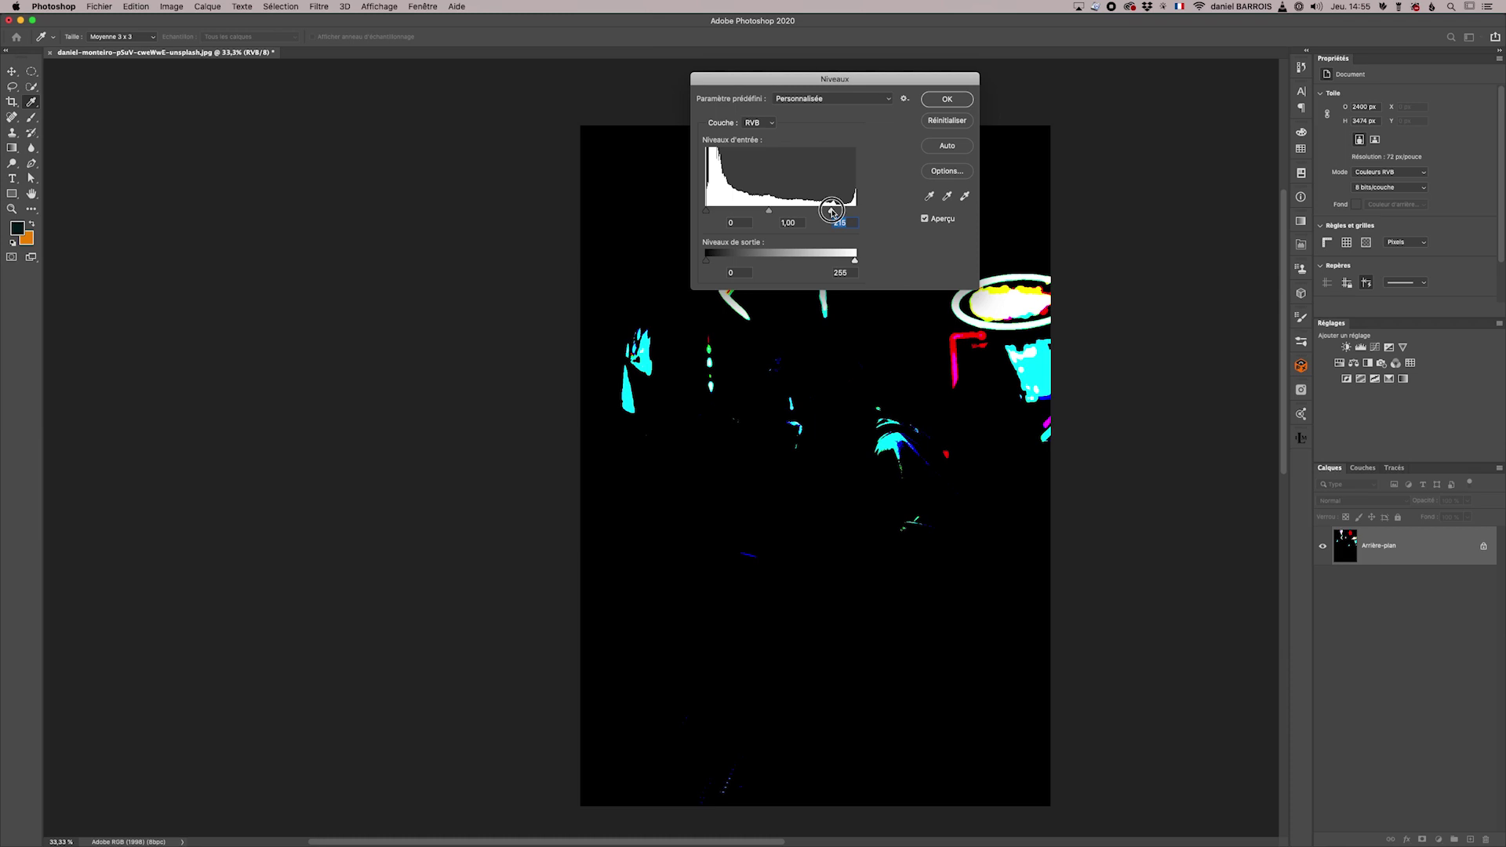
pyautogui.moveTo(831, 210); pyautogui.dragTo(832, 211)
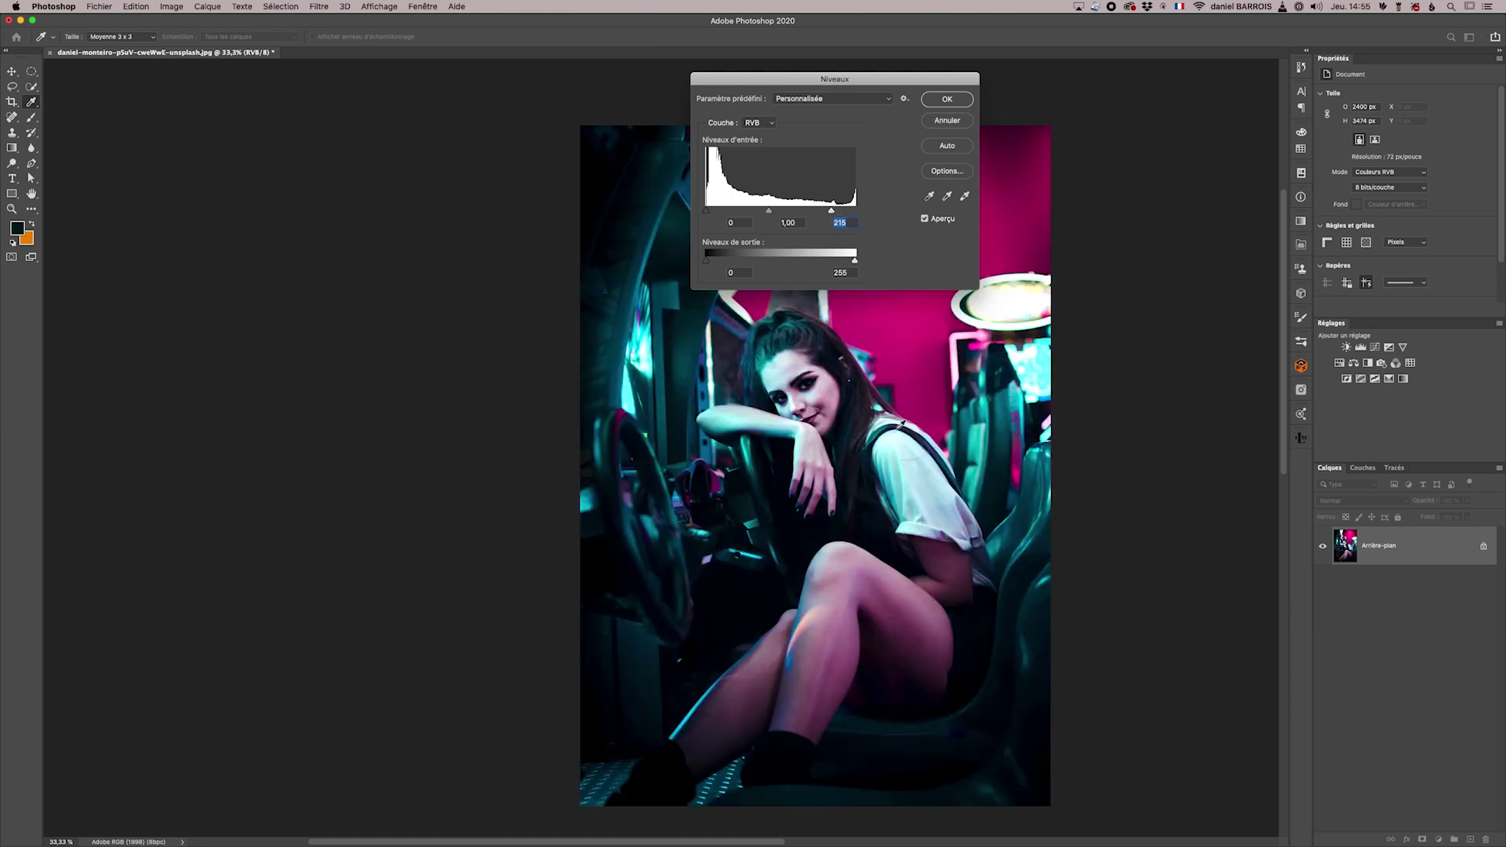
pyautogui.moveTo(831, 211); pyautogui.dragTo(832, 210)
# - Try brightening the Levels midtones, then cancel the whole Levels adjustment
pyautogui.click(768, 211)
pyautogui.moveTo(769, 211); pyautogui.dragTo(724, 212)
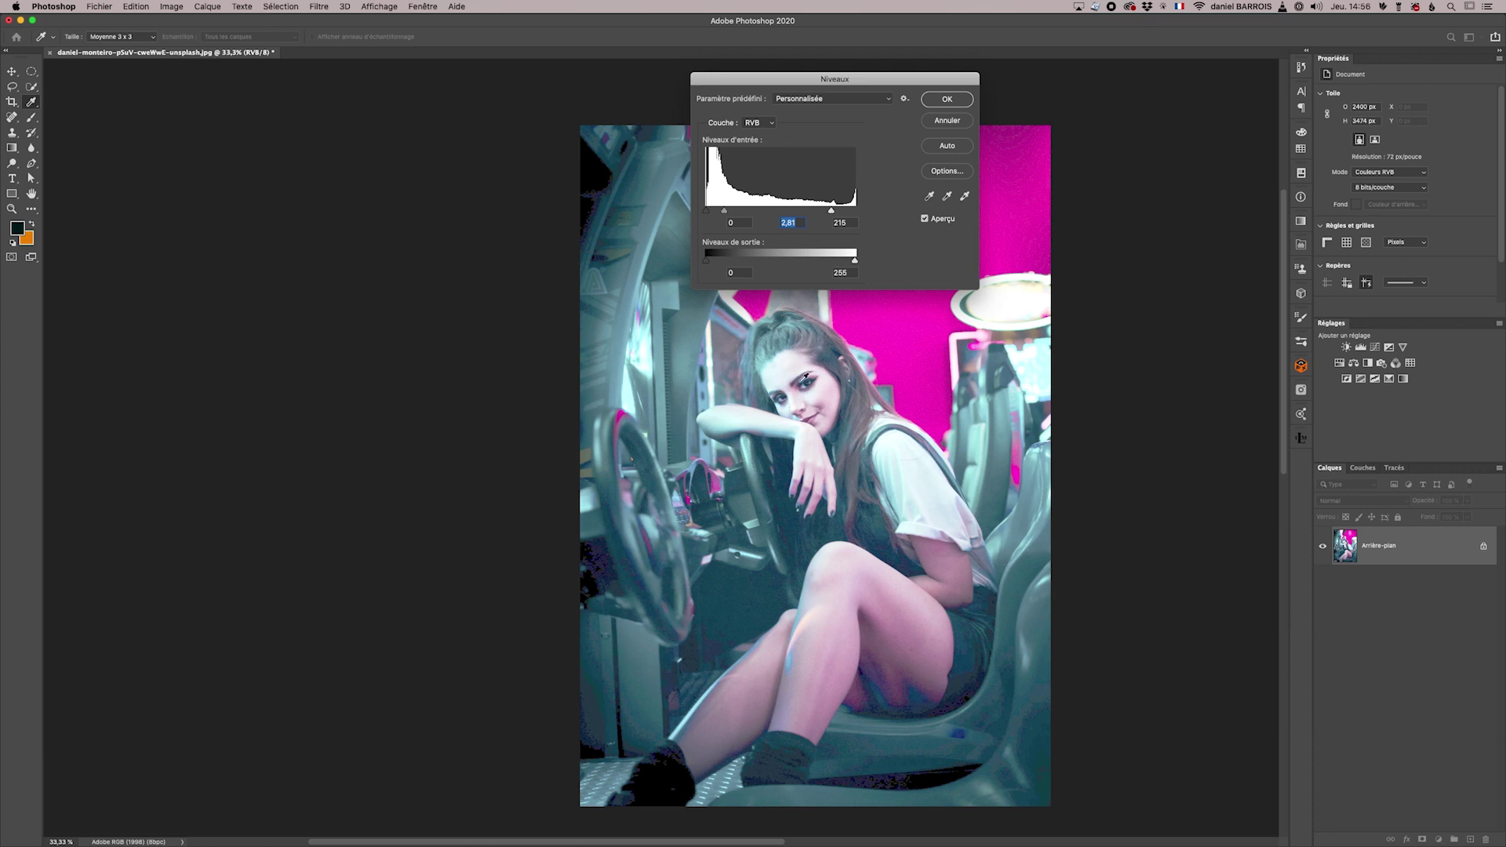
pyautogui.moveTo(724, 211)
pyautogui.mouseDown()
pyautogui.moveTo(782, 220)
pyautogui.moveTo(750, 217)
pyautogui.mouseUp()
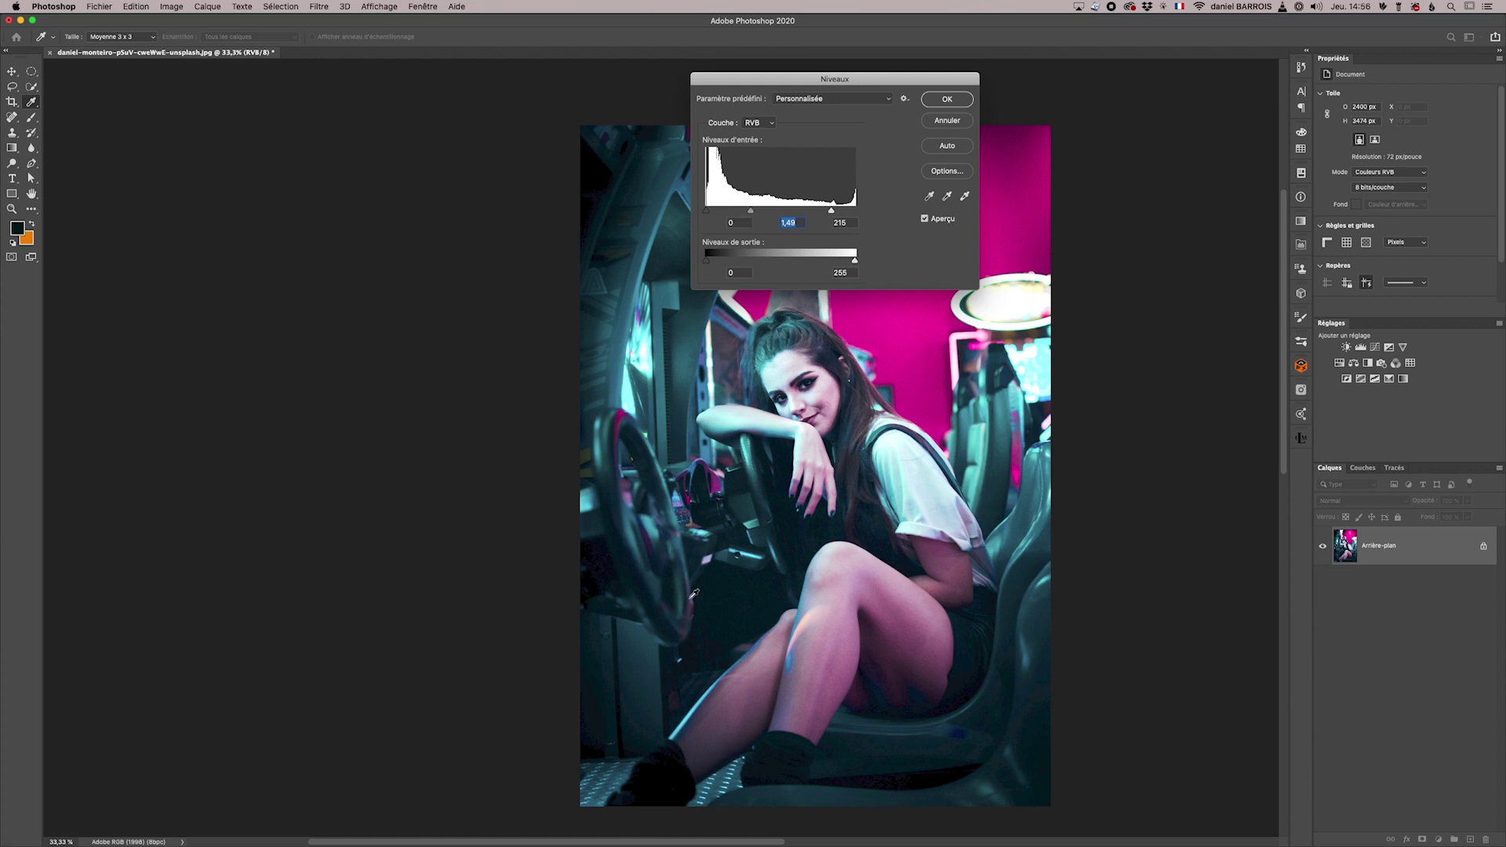
pyautogui.click(944, 122)
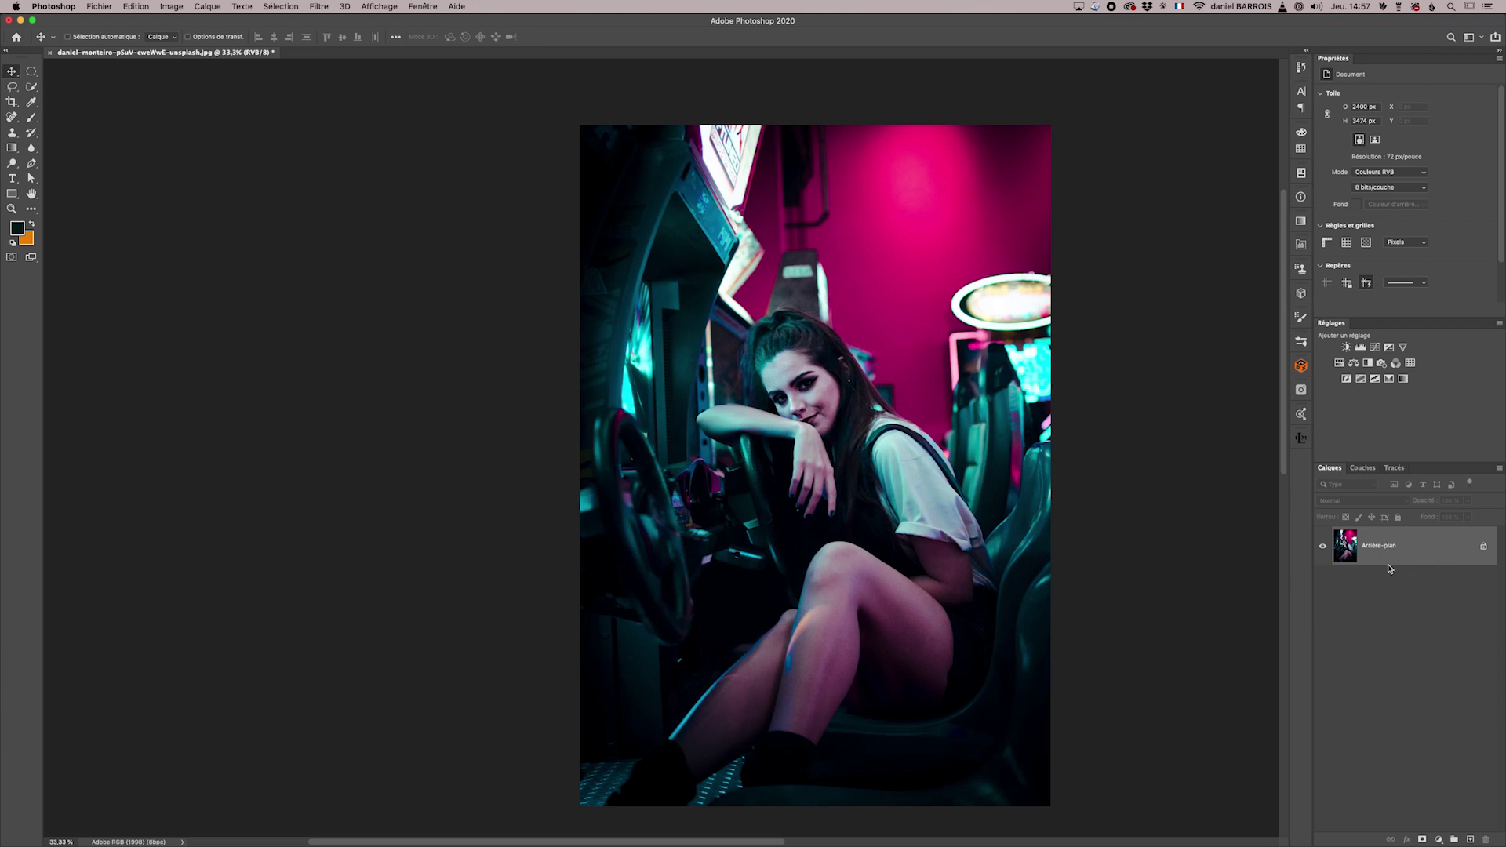
# - Duplicate the Arrière-plan layer and convert the copy into a smart object
pyautogui.moveTo(1354, 552); pyautogui.dragTo(1469, 836)
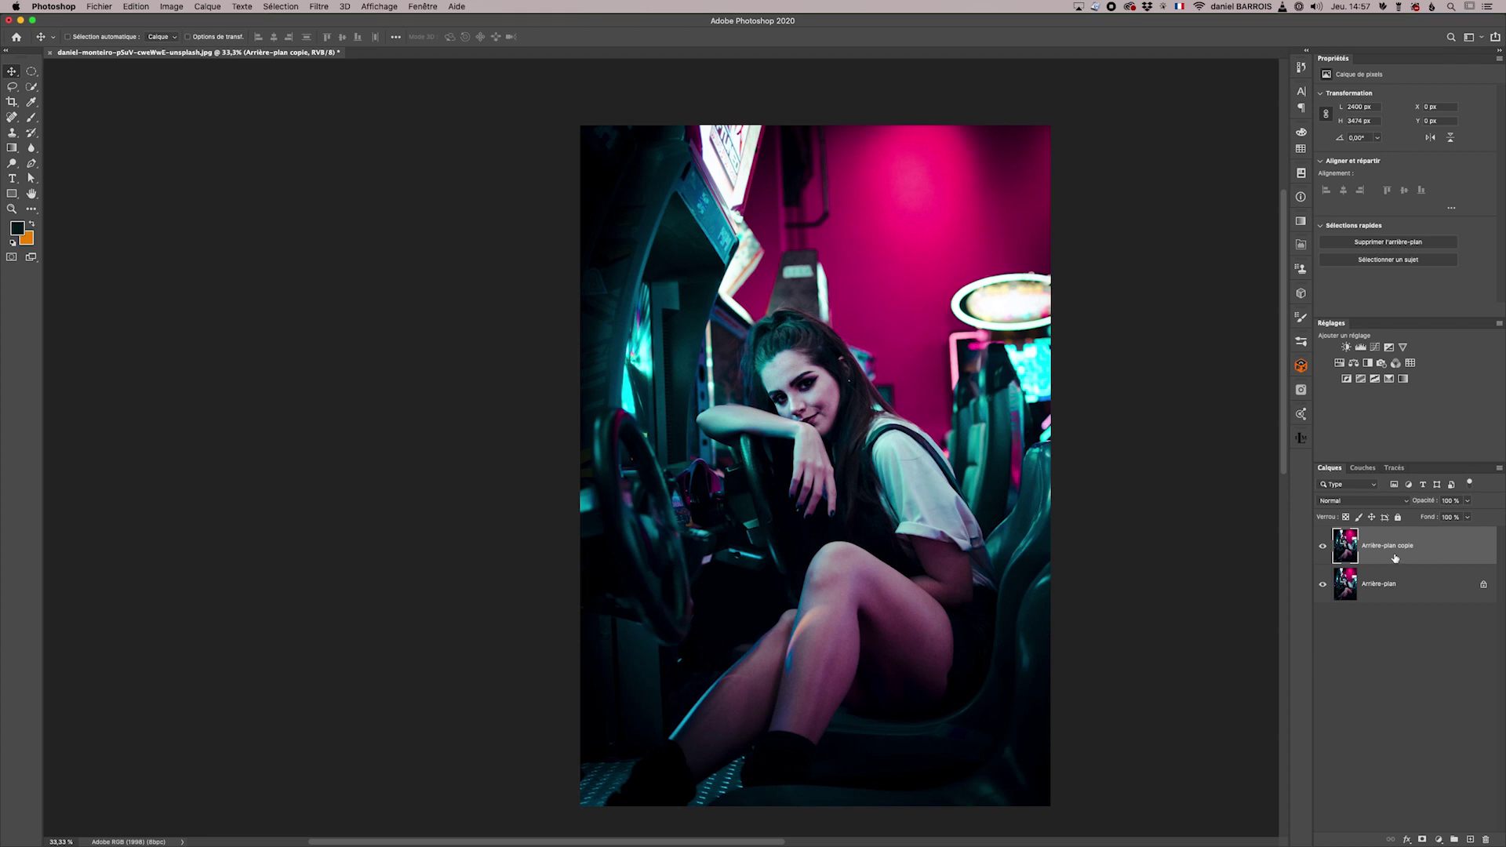
pyautogui.rightClick(1439, 546)
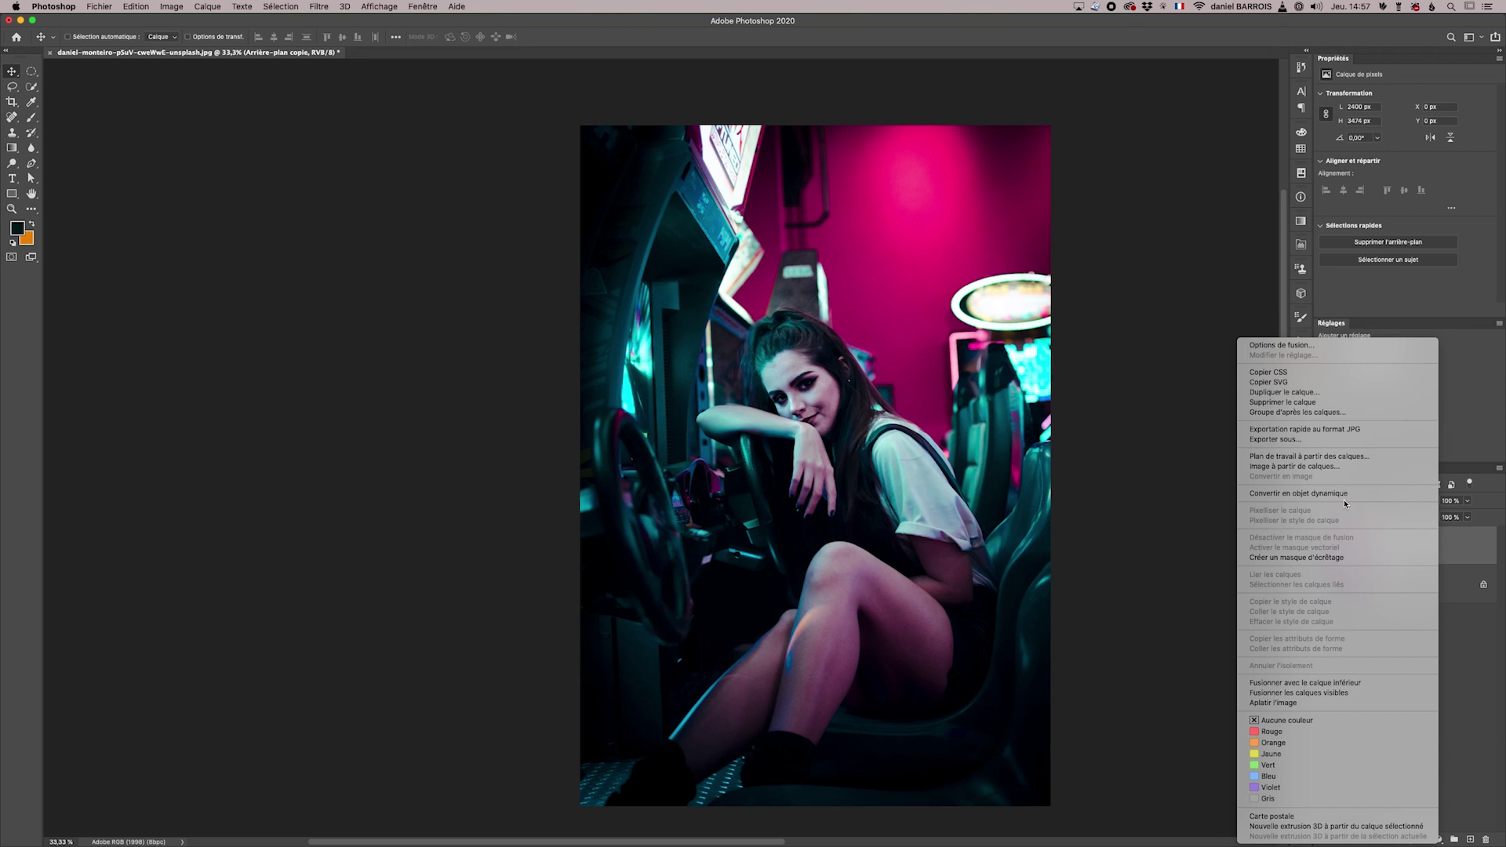
pyautogui.click(1307, 493)
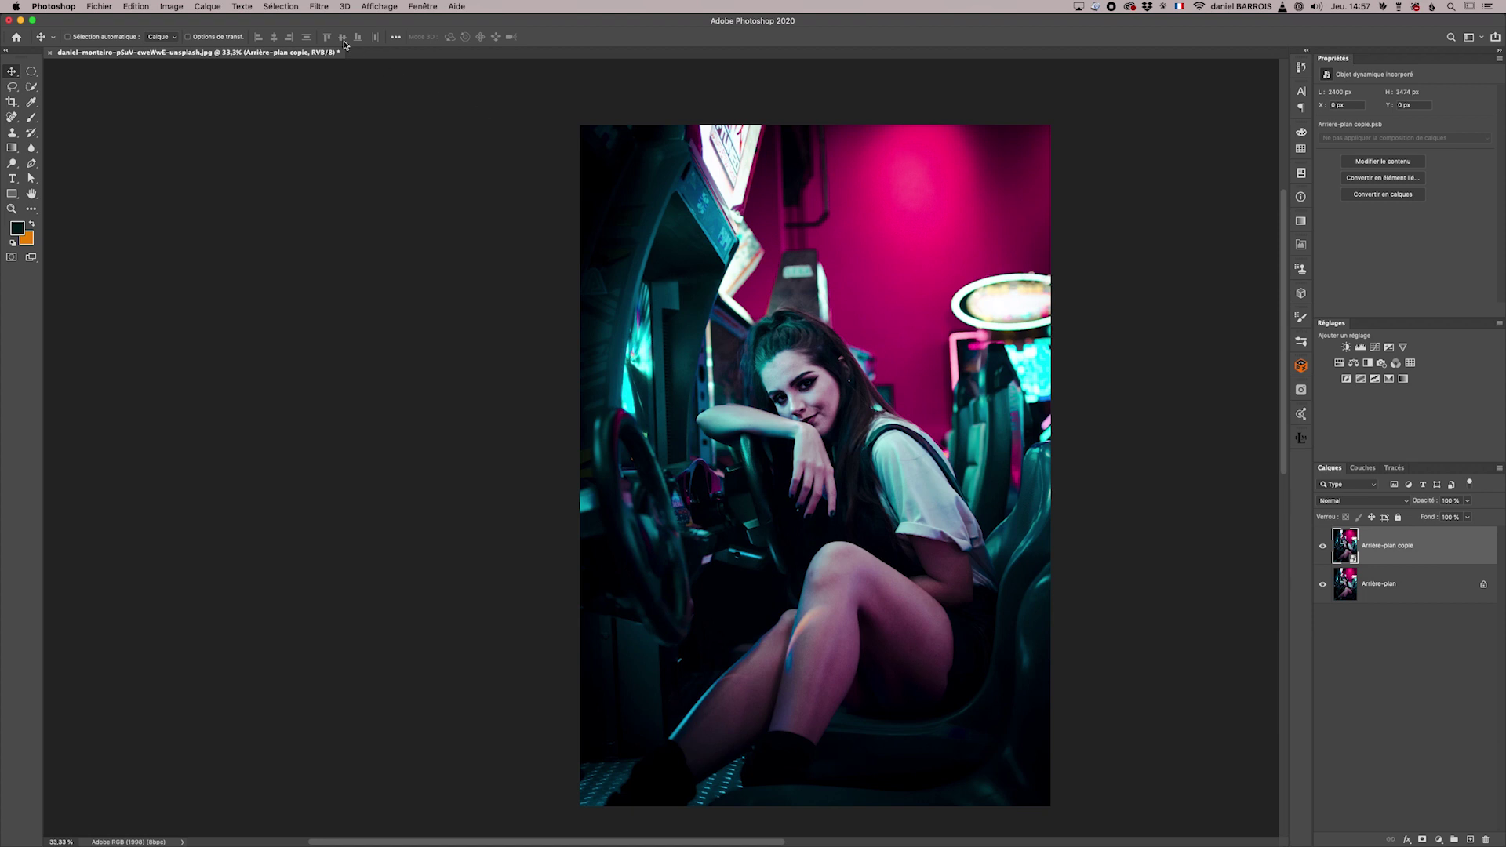
pyautogui.click(322, 8)
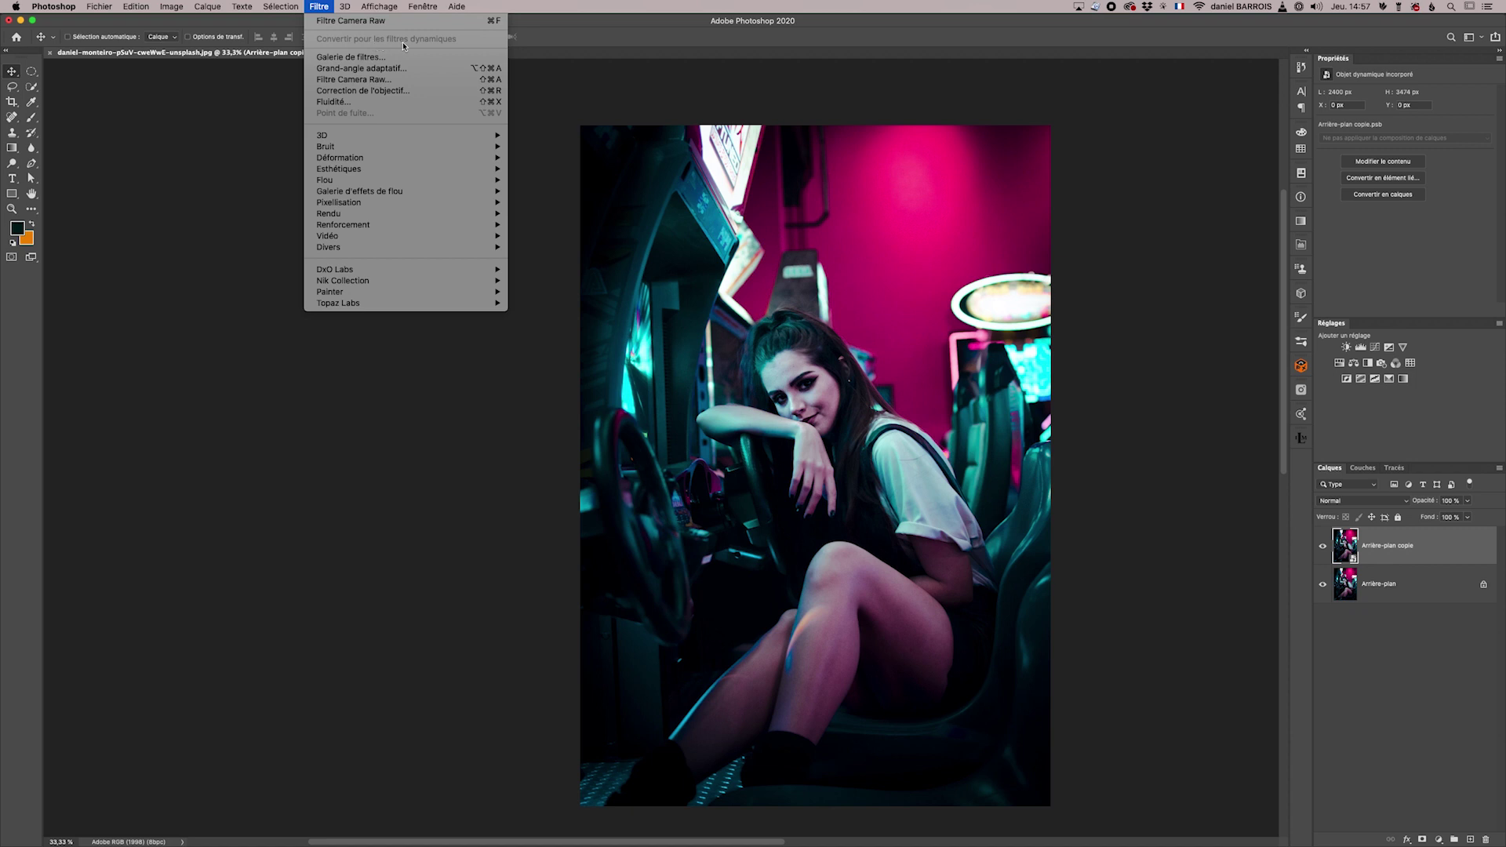
# - Apply Filtre Camera Raw to the smart-object copy and show the Virage partiel panel
pyautogui.click(375, 81)
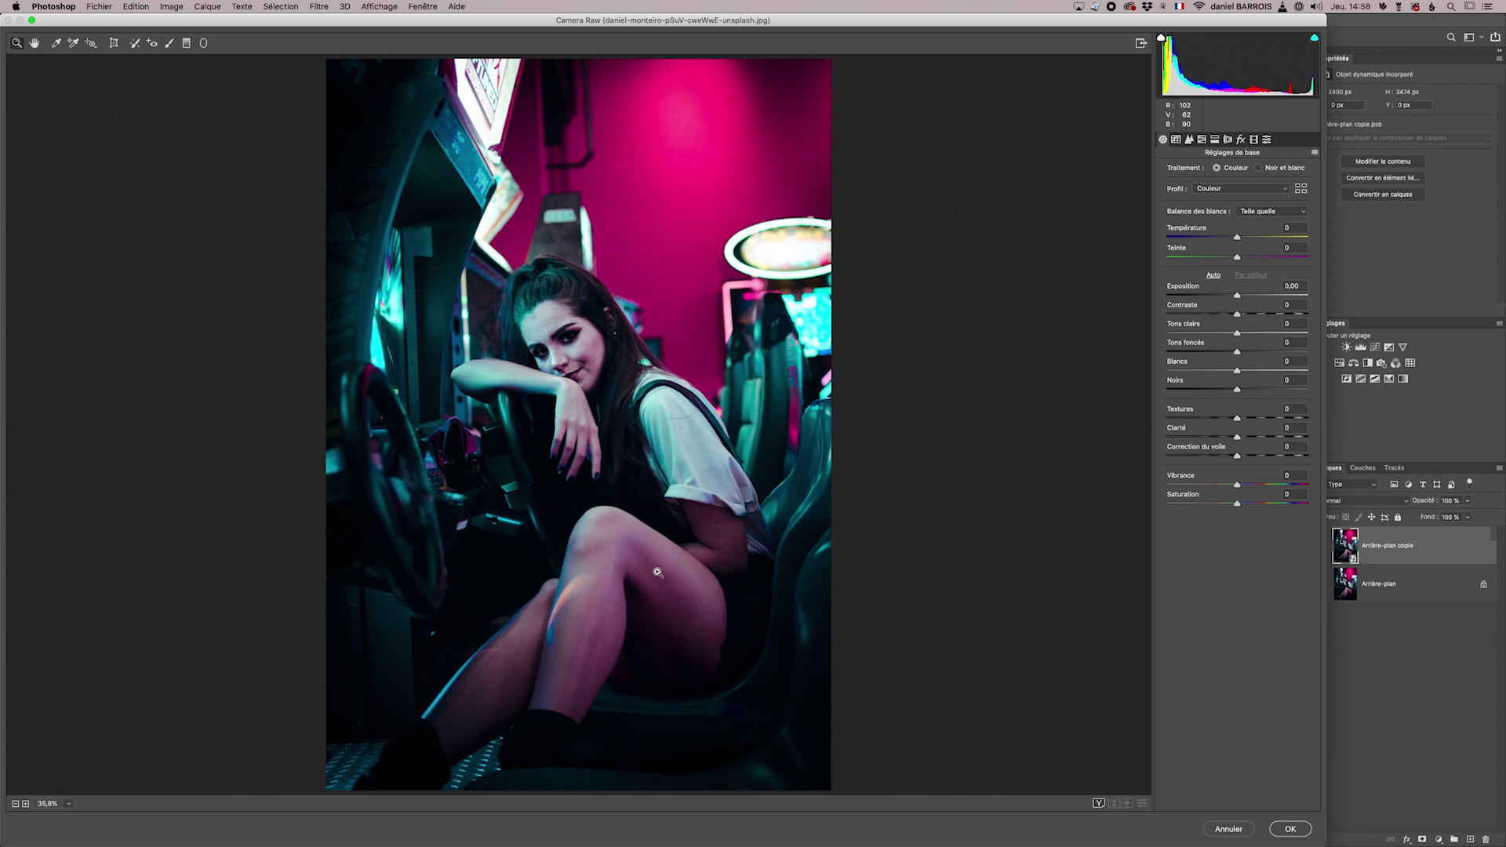
pyautogui.click(1214, 139)
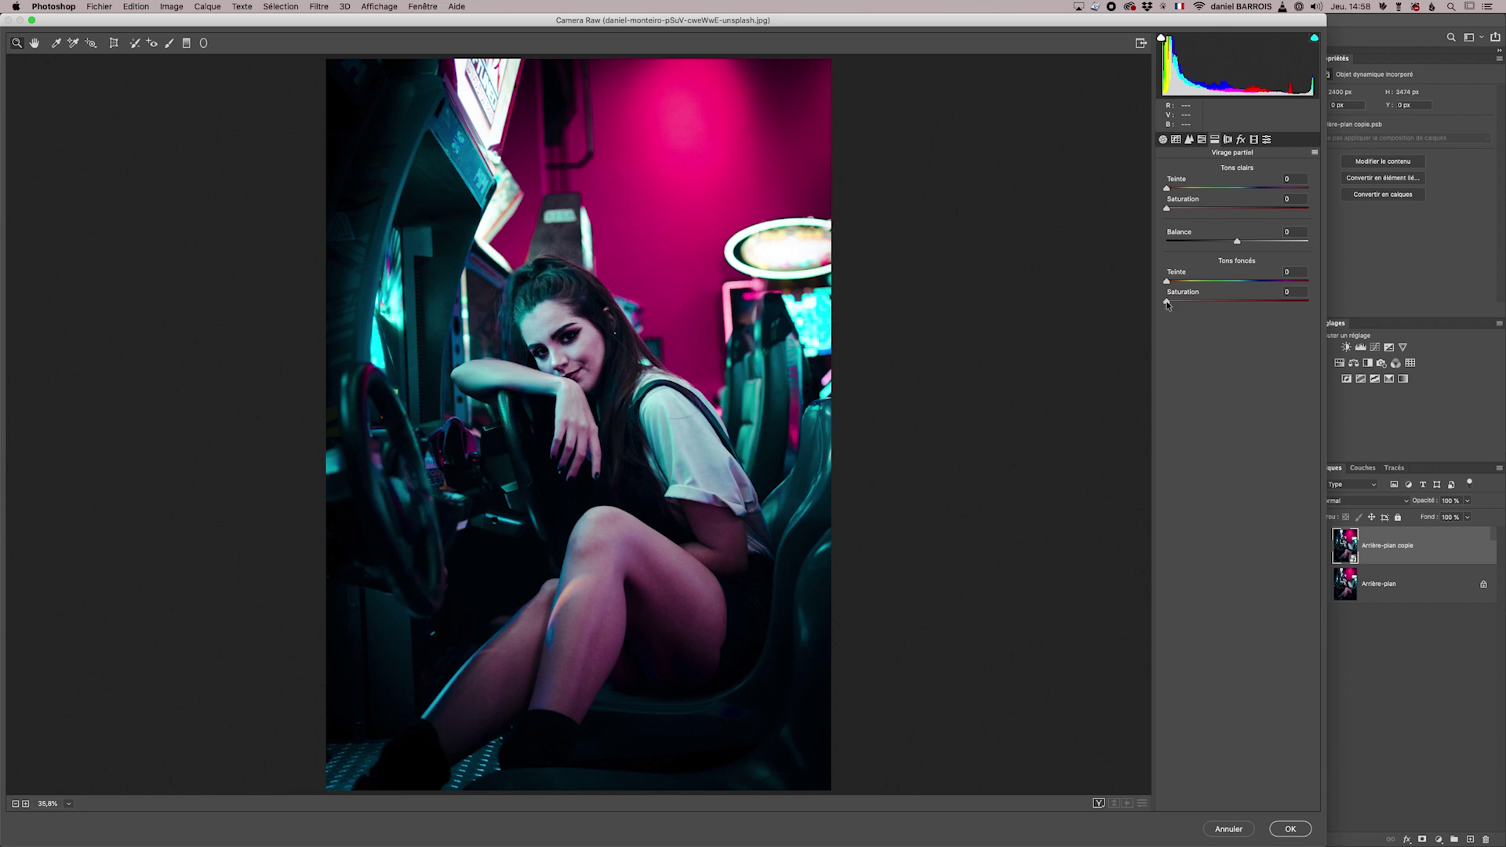
# - Tint the shadows at hue 221, saturation 60, and the highlights at saturation 70
pyautogui.moveTo(1167, 303); pyautogui.dragTo(1243, 301)
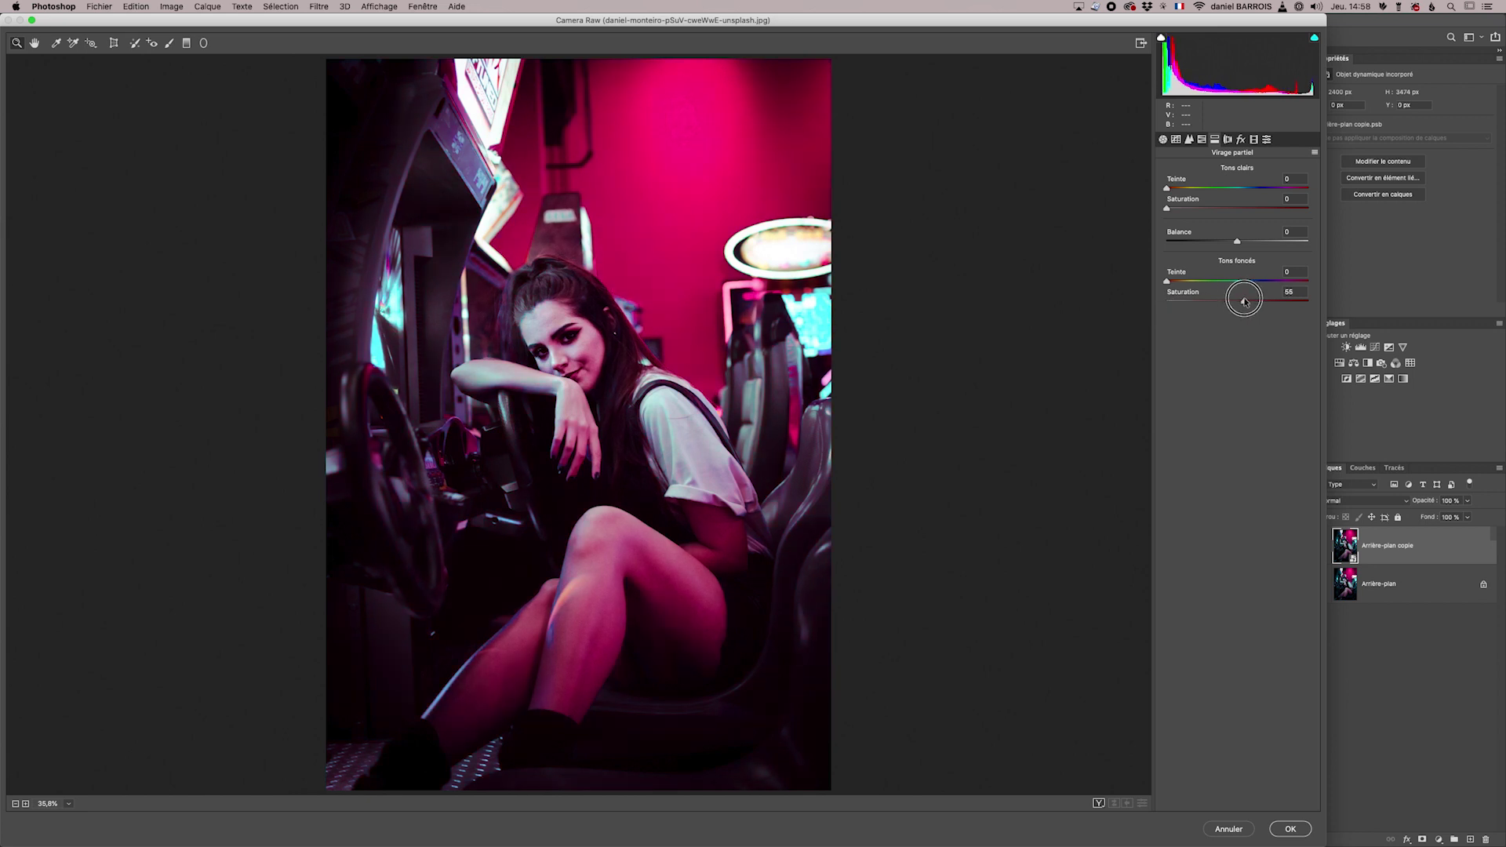
pyautogui.moveTo(1166, 281); pyautogui.dragTo(1254, 283)
pyautogui.click(1253, 281)
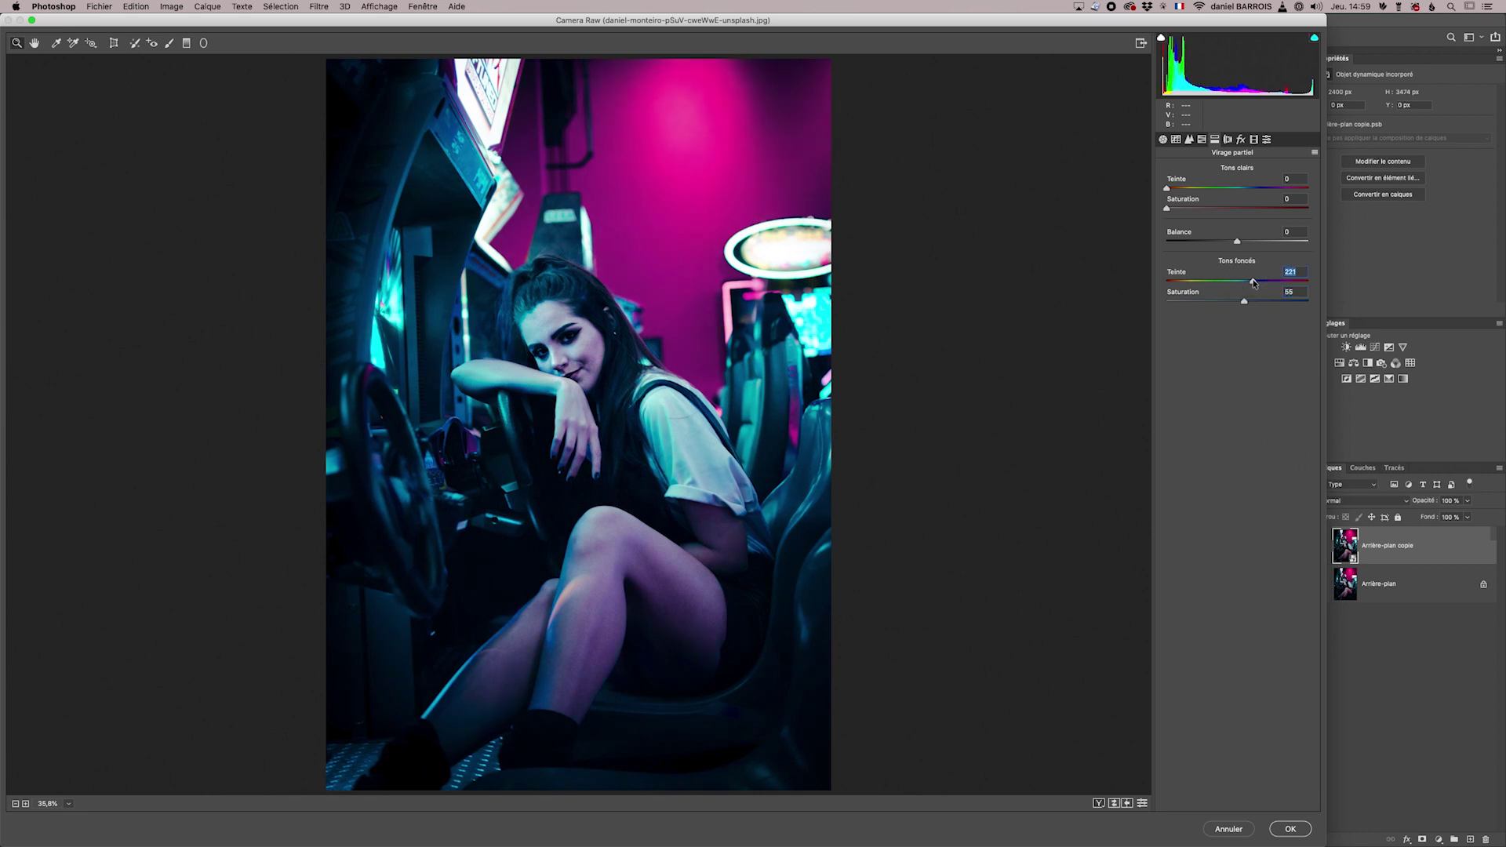
pyautogui.moveTo(1220, 304)
pyautogui.mouseDown()
pyautogui.moveTo(1179, 304)
pyautogui.moveTo(1280, 303)
pyautogui.mouseUp()
pyautogui.moveTo(1169, 208); pyautogui.dragTo(1253, 210)
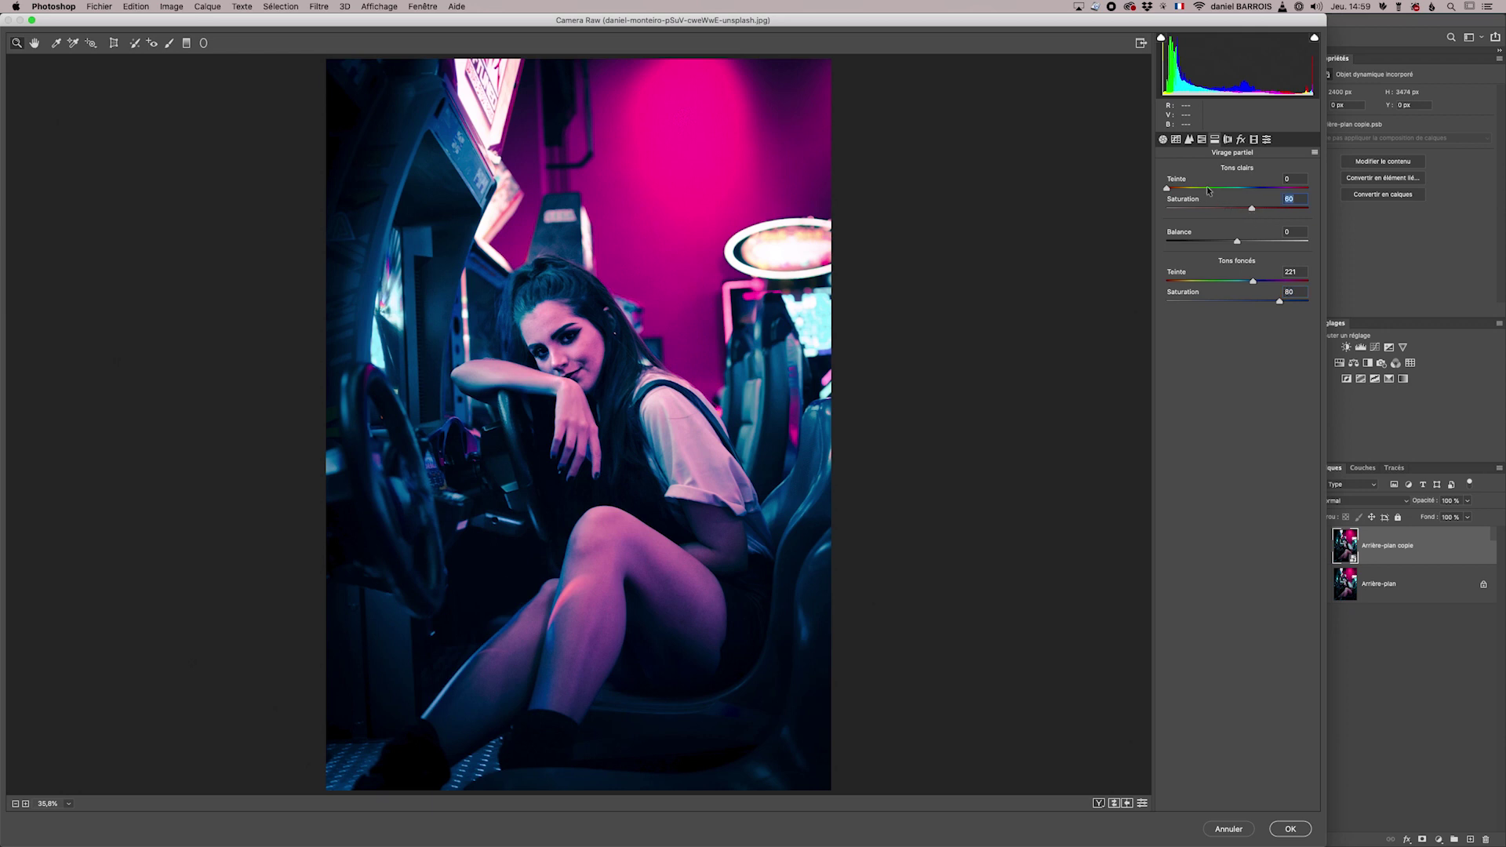
pyautogui.moveTo(1167, 188)
pyautogui.mouseDown()
pyautogui.moveTo(1287, 188)
pyautogui.moveTo(1181, 189)
pyautogui.moveTo(1265, 210)
pyautogui.moveTo(1181, 190)
pyautogui.mouseUp()
# - Set highlight hue 35, balance +29, and shadow hue about 248
pyautogui.click(1183, 189)
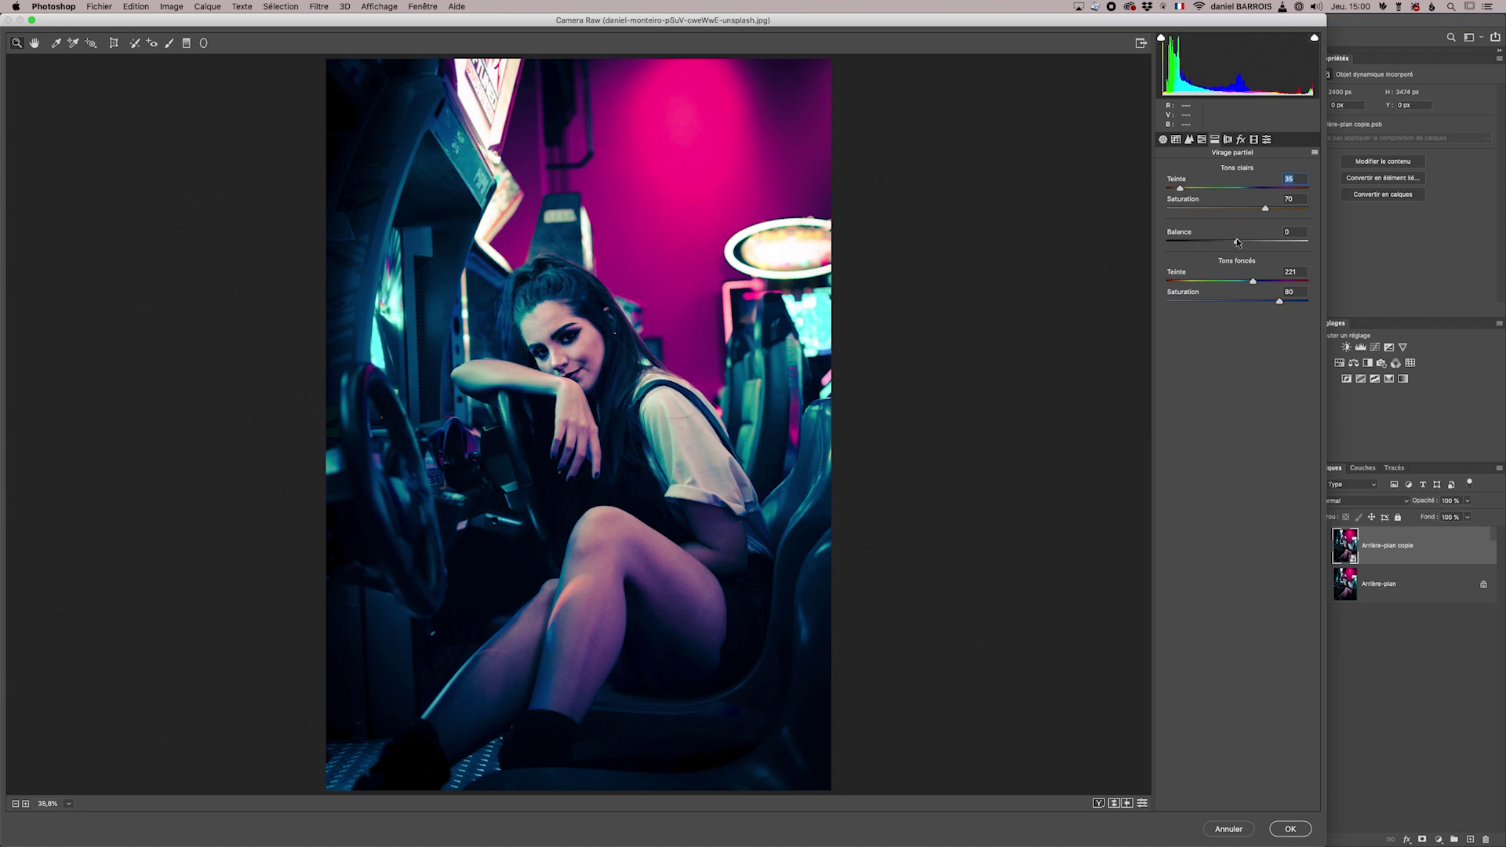
pyautogui.moveTo(1238, 244)
pyautogui.mouseDown()
pyautogui.moveTo(1211, 245)
pyautogui.moveTo(1281, 245)
pyautogui.moveTo(1259, 244)
pyautogui.mouseUp()
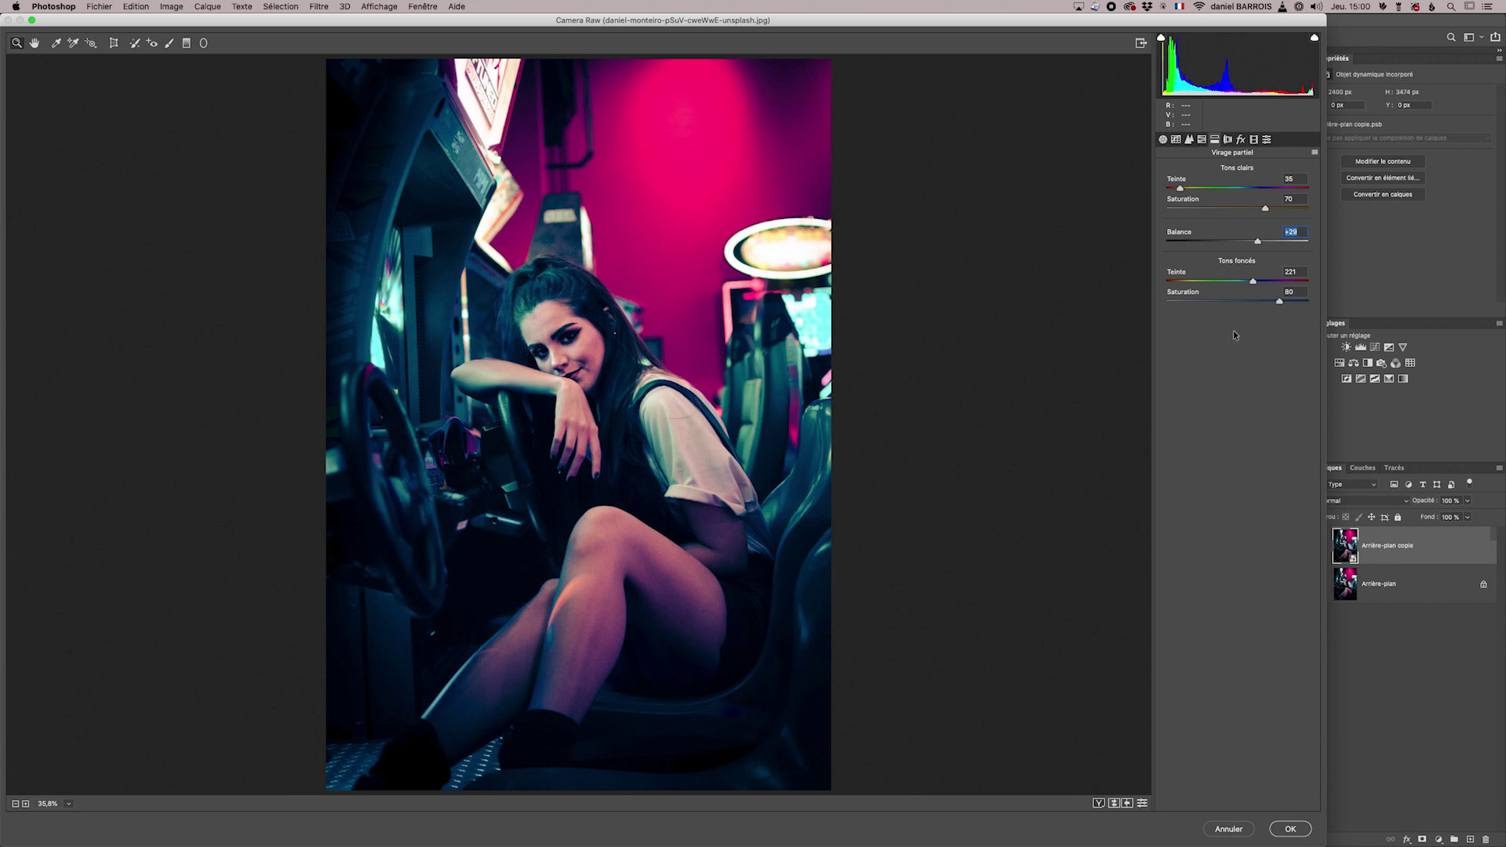
pyautogui.click(1253, 281)
pyautogui.moveTo(1253, 281); pyautogui.dragTo(1263, 280)
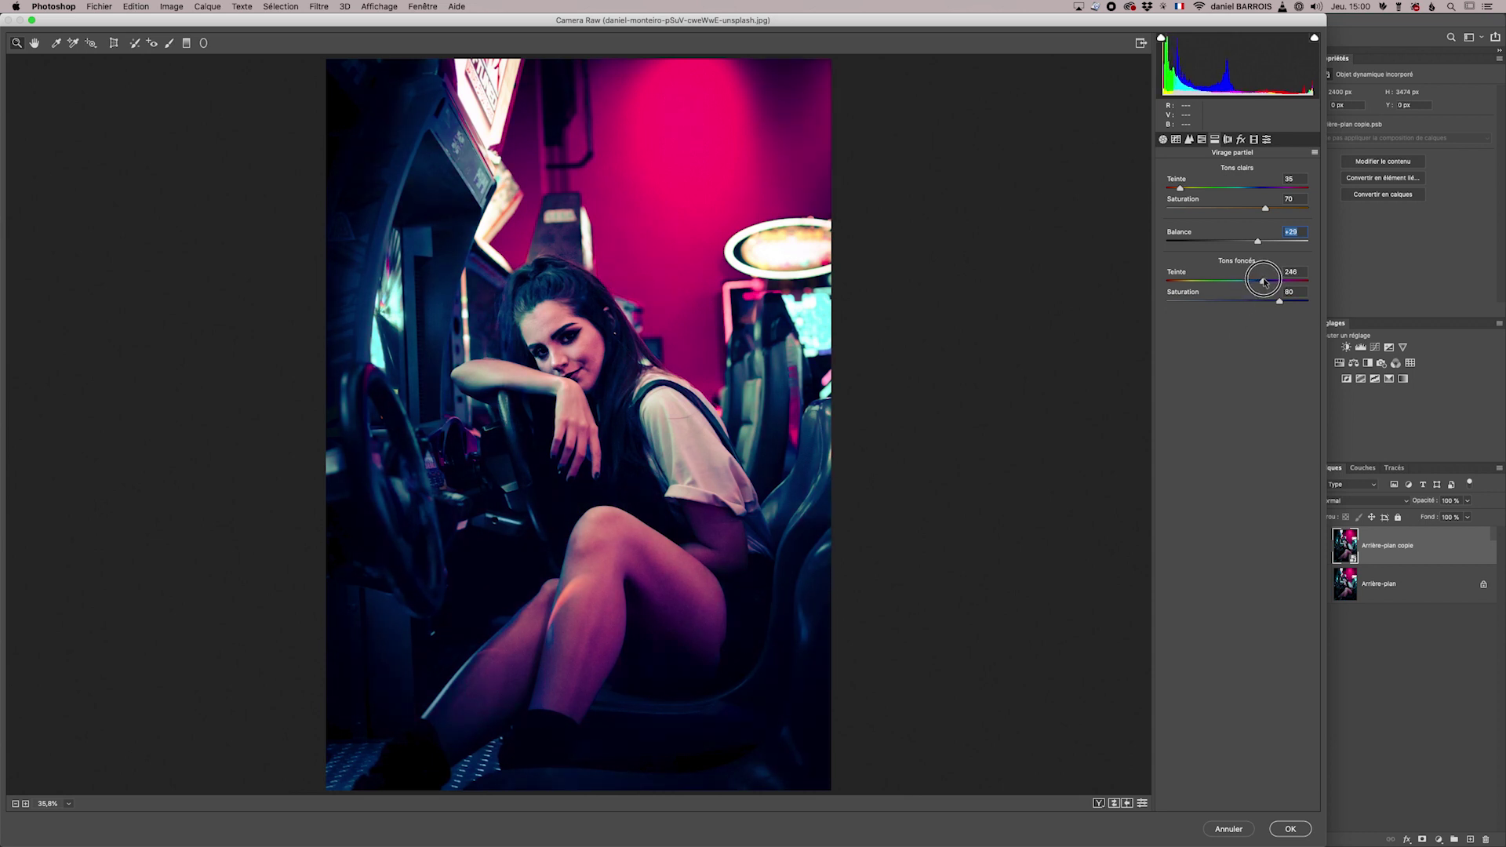
pyautogui.moveTo(1264, 279); pyautogui.dragTo(1263, 279)
pyautogui.click(1175, 140)
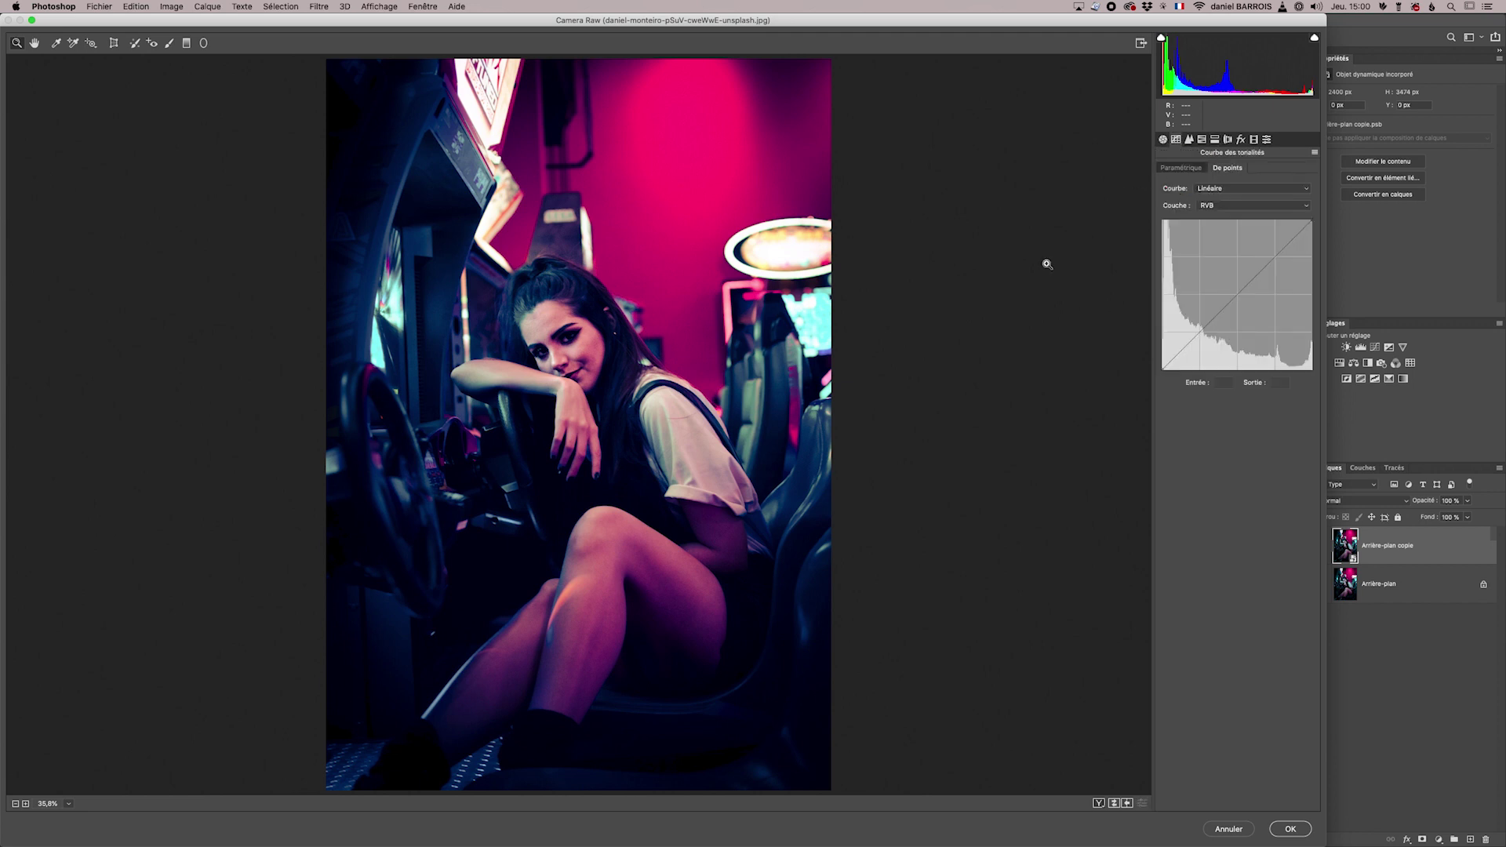
pyautogui.click(1164, 139)
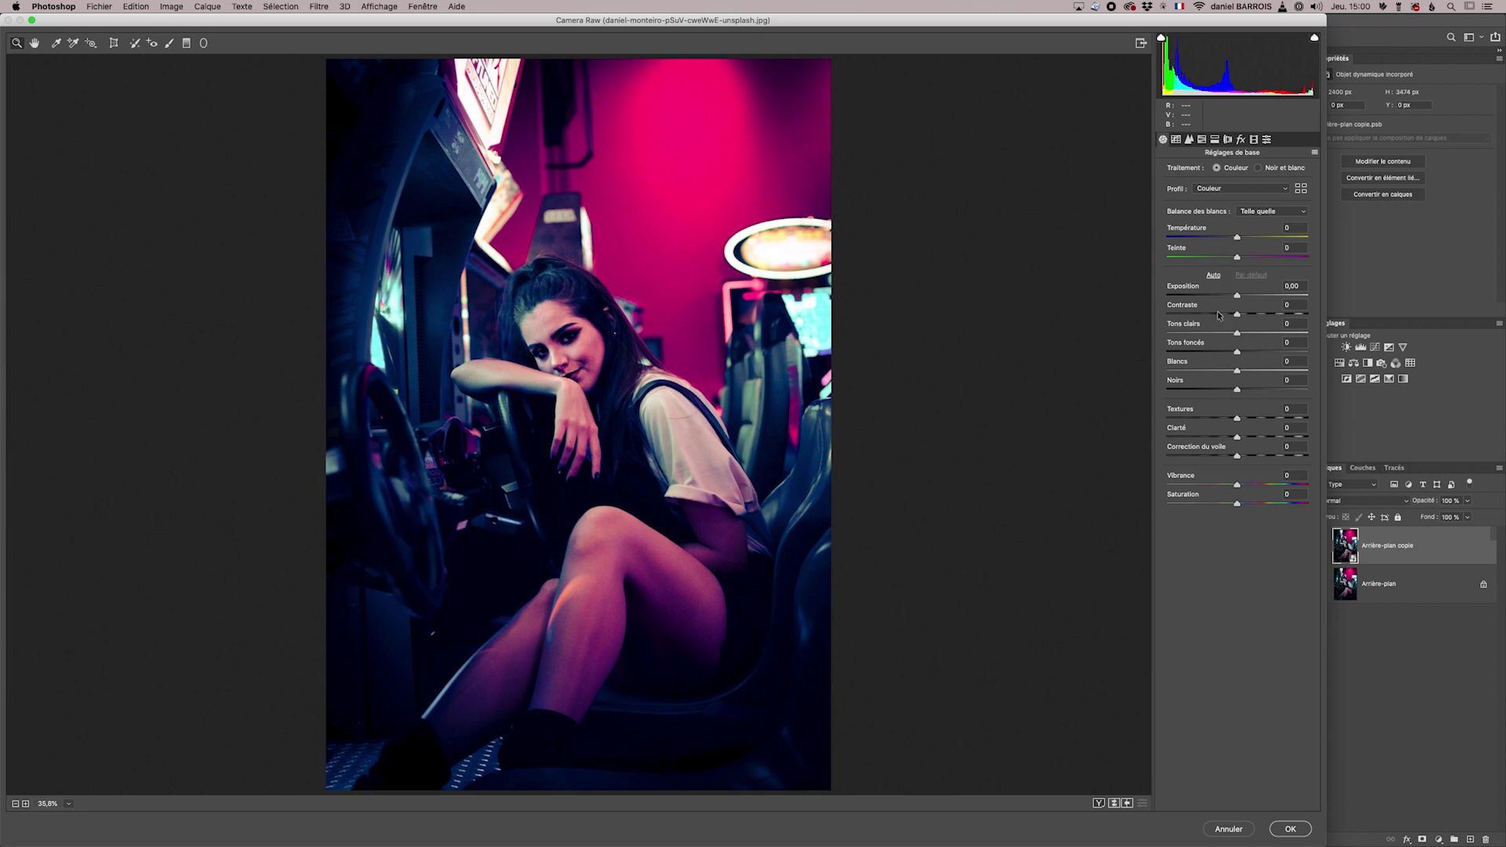
# - Raise exposure to +0.75 and lift the shadows to about +58
pyautogui.moveTo(1237, 295); pyautogui.dragTo(1246, 295)
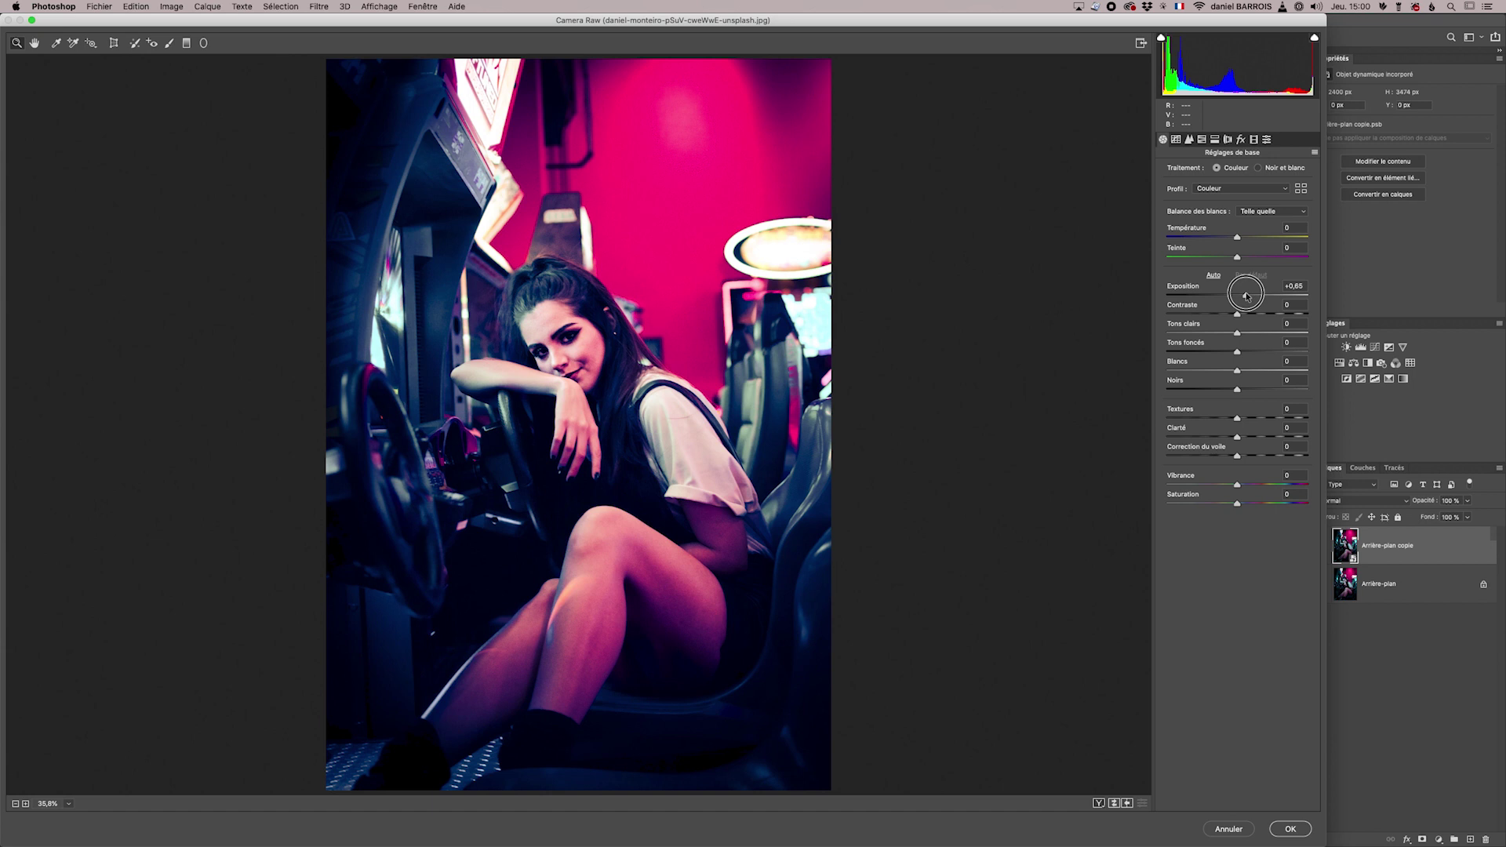
pyautogui.moveTo(1246, 296); pyautogui.dragTo(1247, 296)
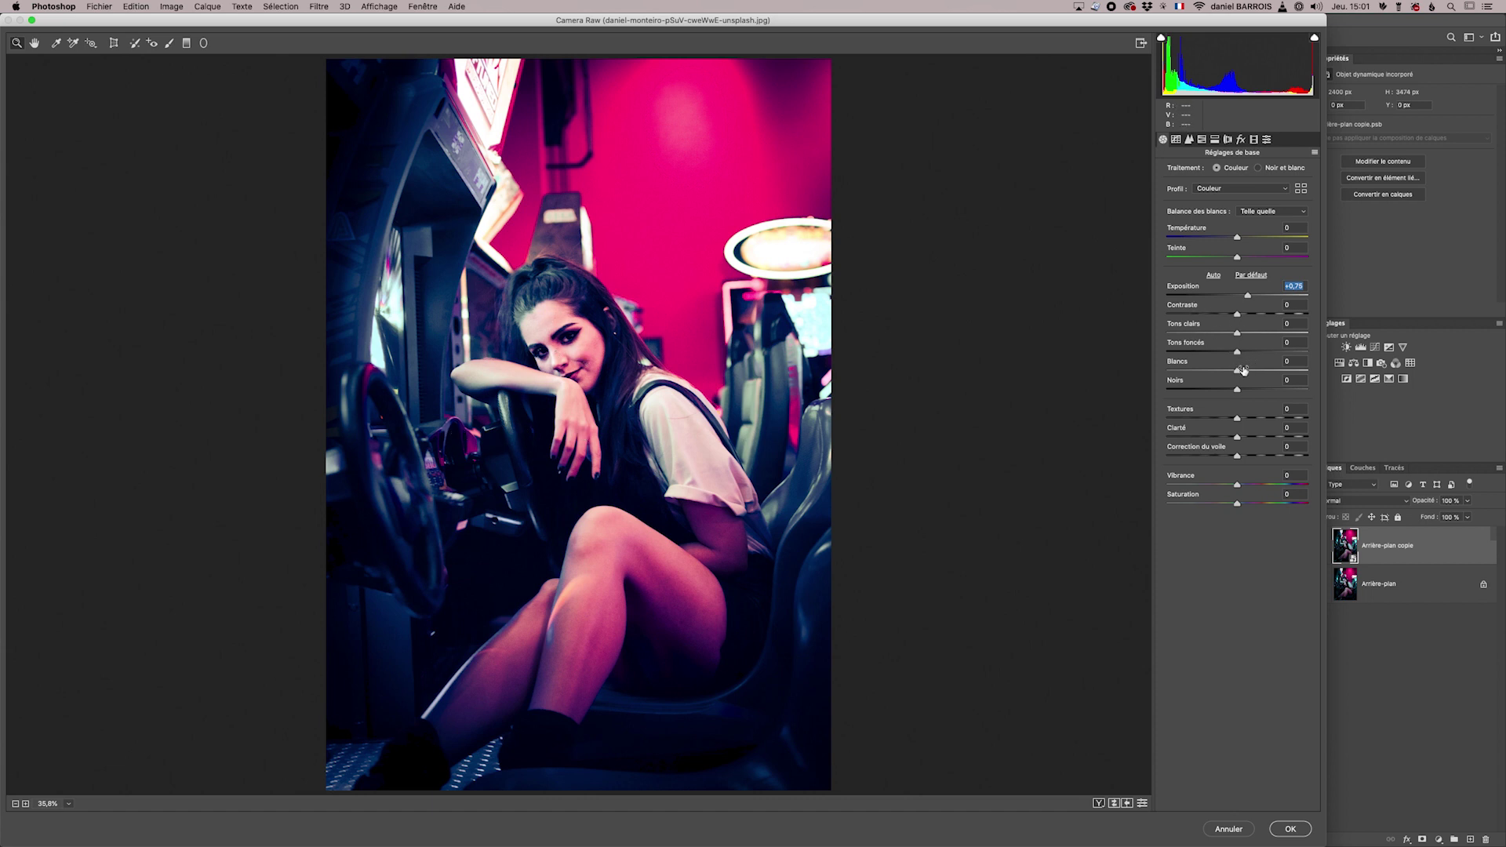
pyautogui.moveTo(1237, 351); pyautogui.dragTo(1278, 351)
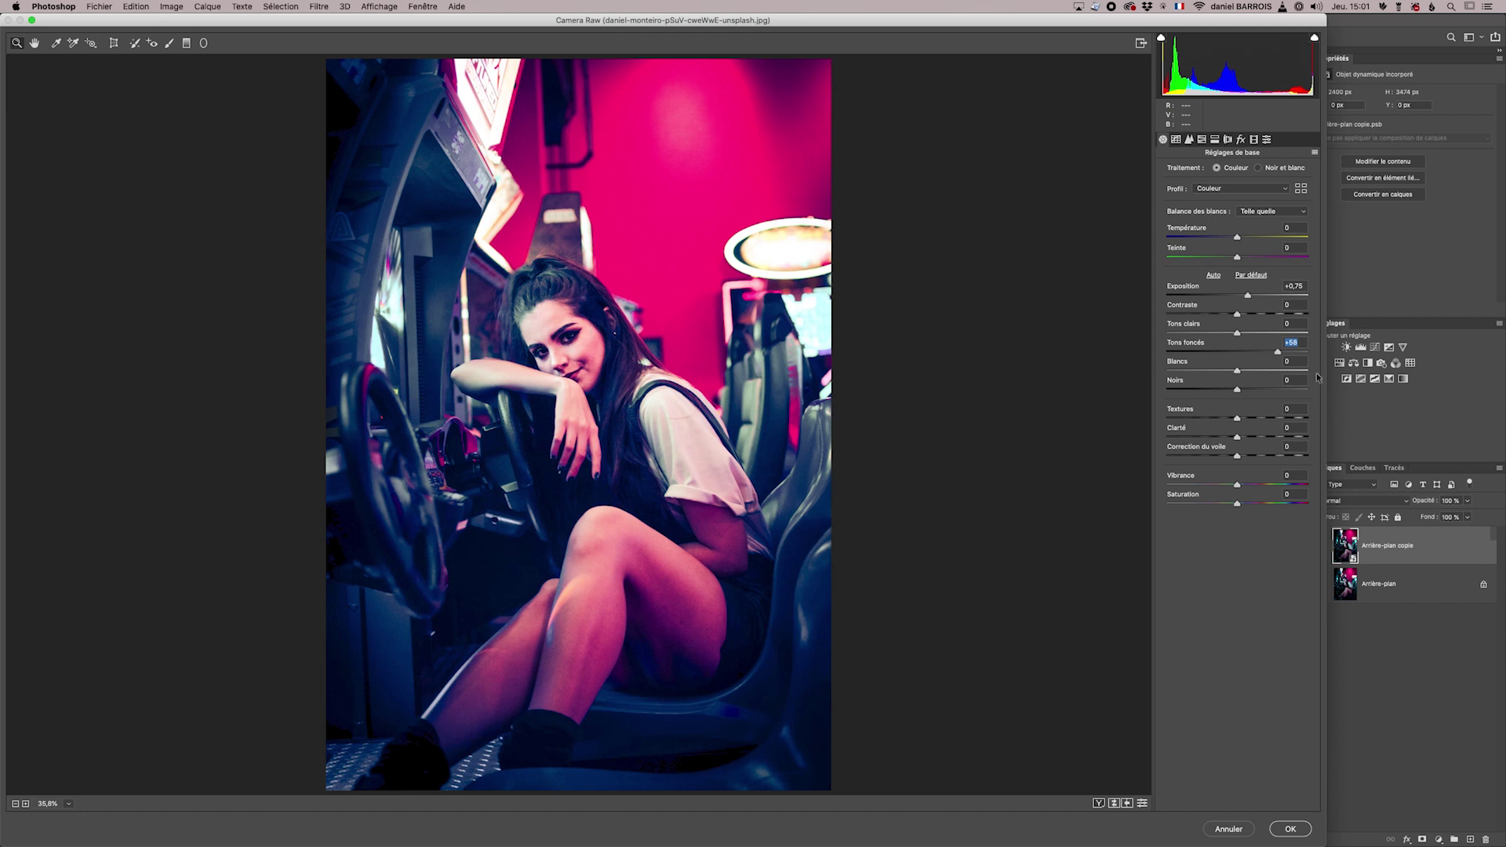
# - Nudge shadows to +62 and compare the edit against default settings
pyautogui.moveTo(1278, 355); pyautogui.dragTo(1280, 354)
pyautogui.click(1142, 803)
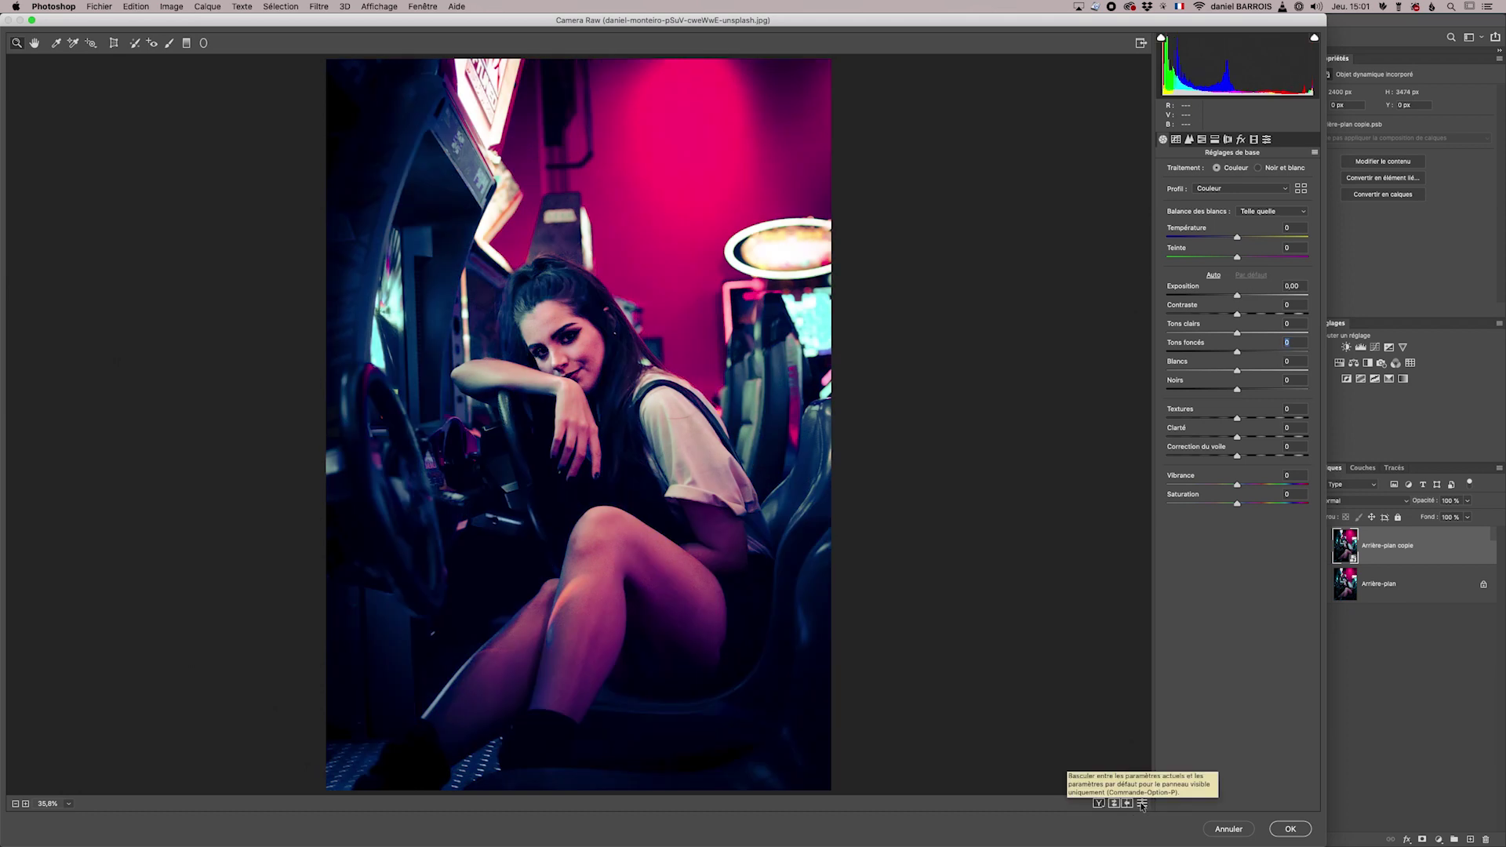
pyautogui.click(1142, 803)
pyautogui.click(1142, 803)
pyautogui.click(1142, 803)
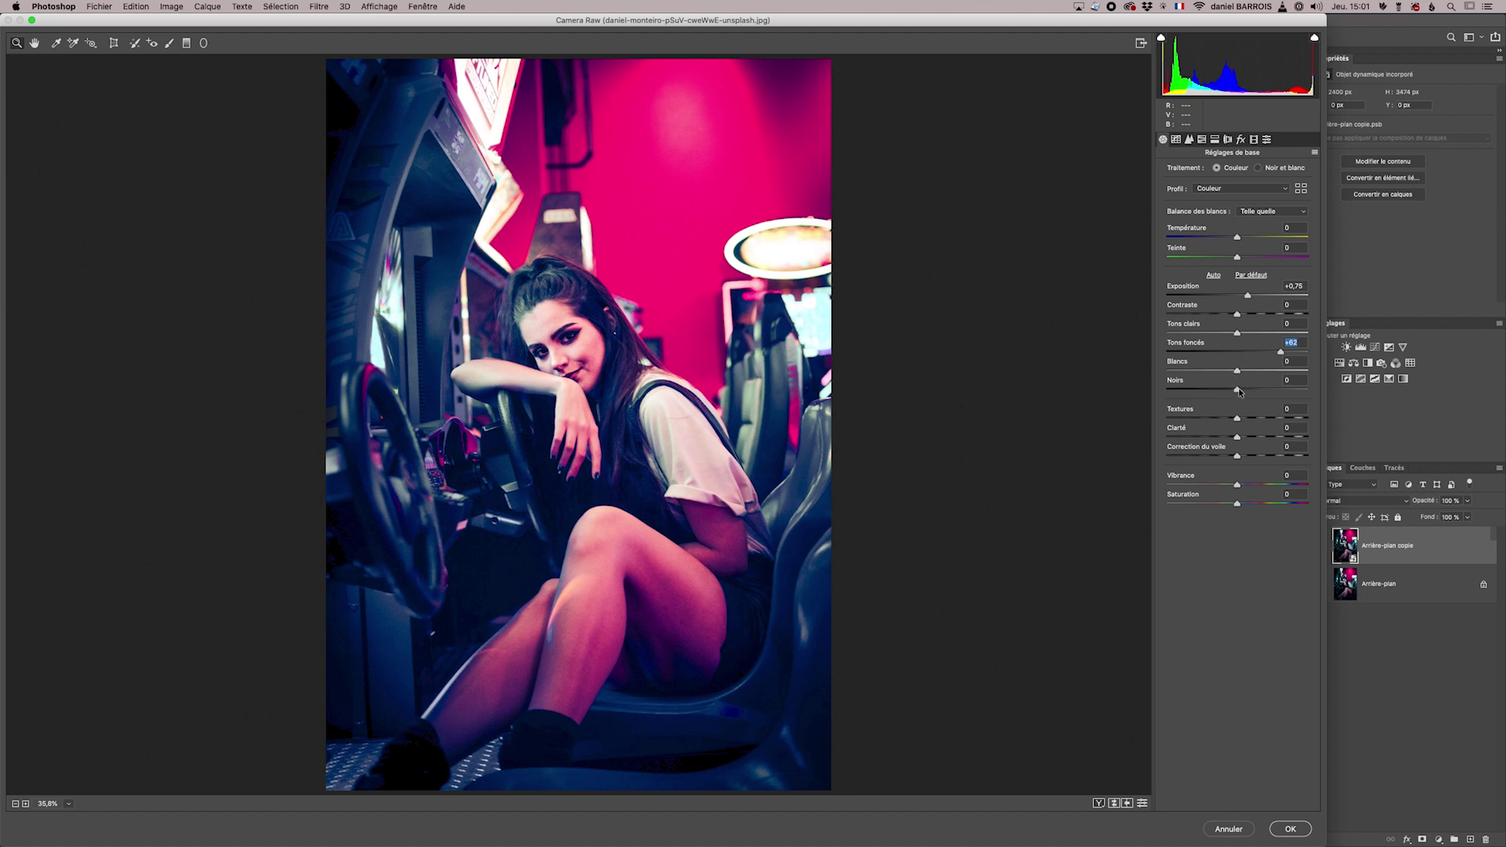
# - Set blacks to -22, whites to +15 and clarity to about +24
pyautogui.moveTo(1236, 392)
pyautogui.mouseDown()
pyautogui.moveTo(1186, 395)
pyautogui.moveTo(1272, 370)
pyautogui.moveTo(1251, 374)
pyautogui.mouseUp()
pyautogui.click(1223, 413)
pyautogui.moveTo(1237, 437); pyautogui.dragTo(1254, 438)
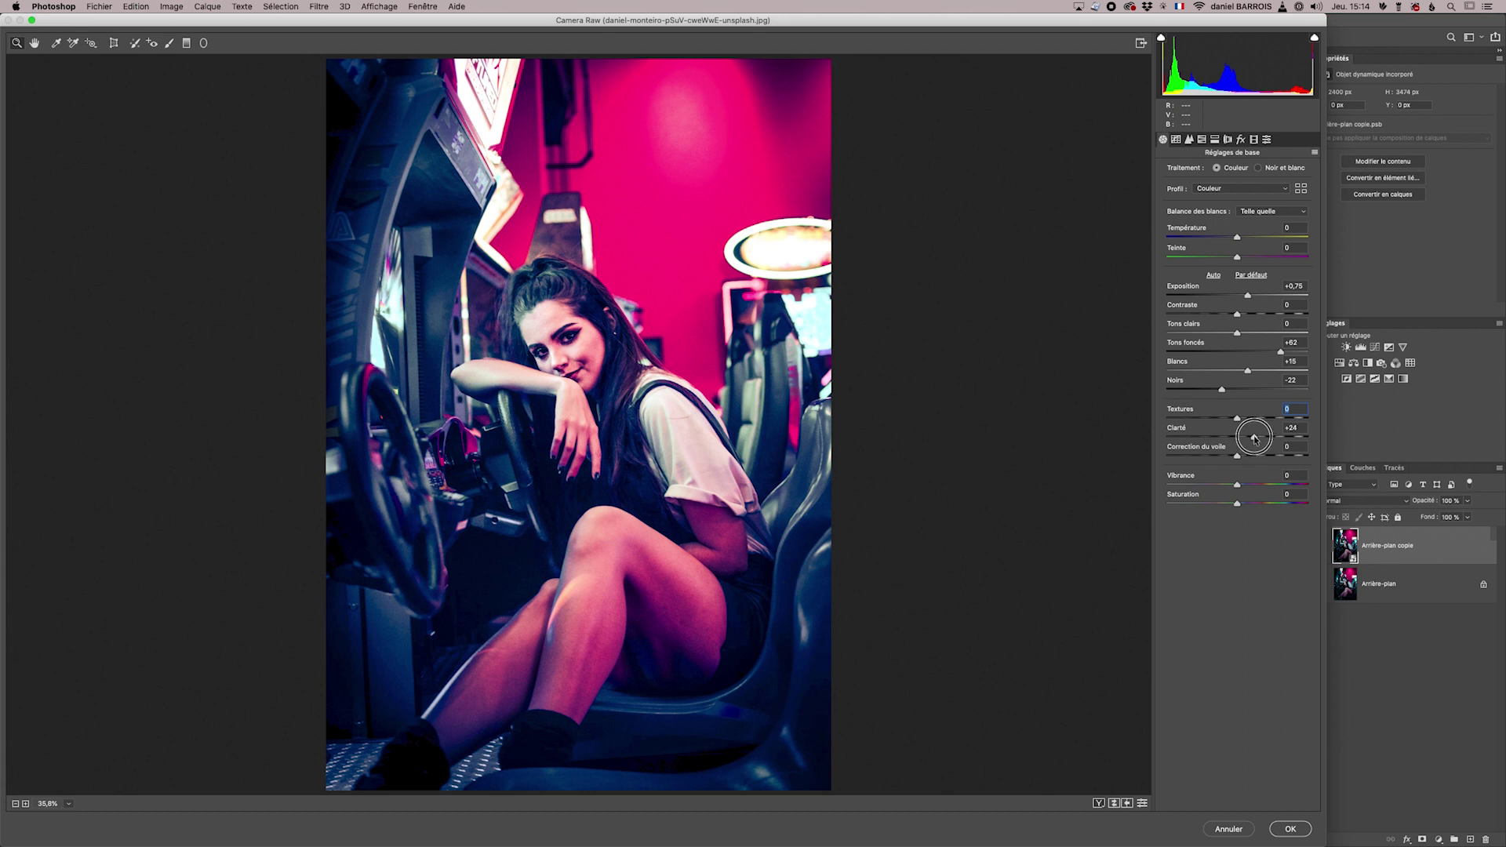
# - Drop clarity back to +3 and raise dehaze to +28
pyautogui.moveTo(1253, 438); pyautogui.dragTo(1252, 439)
pyautogui.moveTo(1251, 439)
pyautogui.mouseDown()
pyautogui.moveTo(1209, 443)
pyautogui.moveTo(1239, 438)
pyautogui.mouseUp()
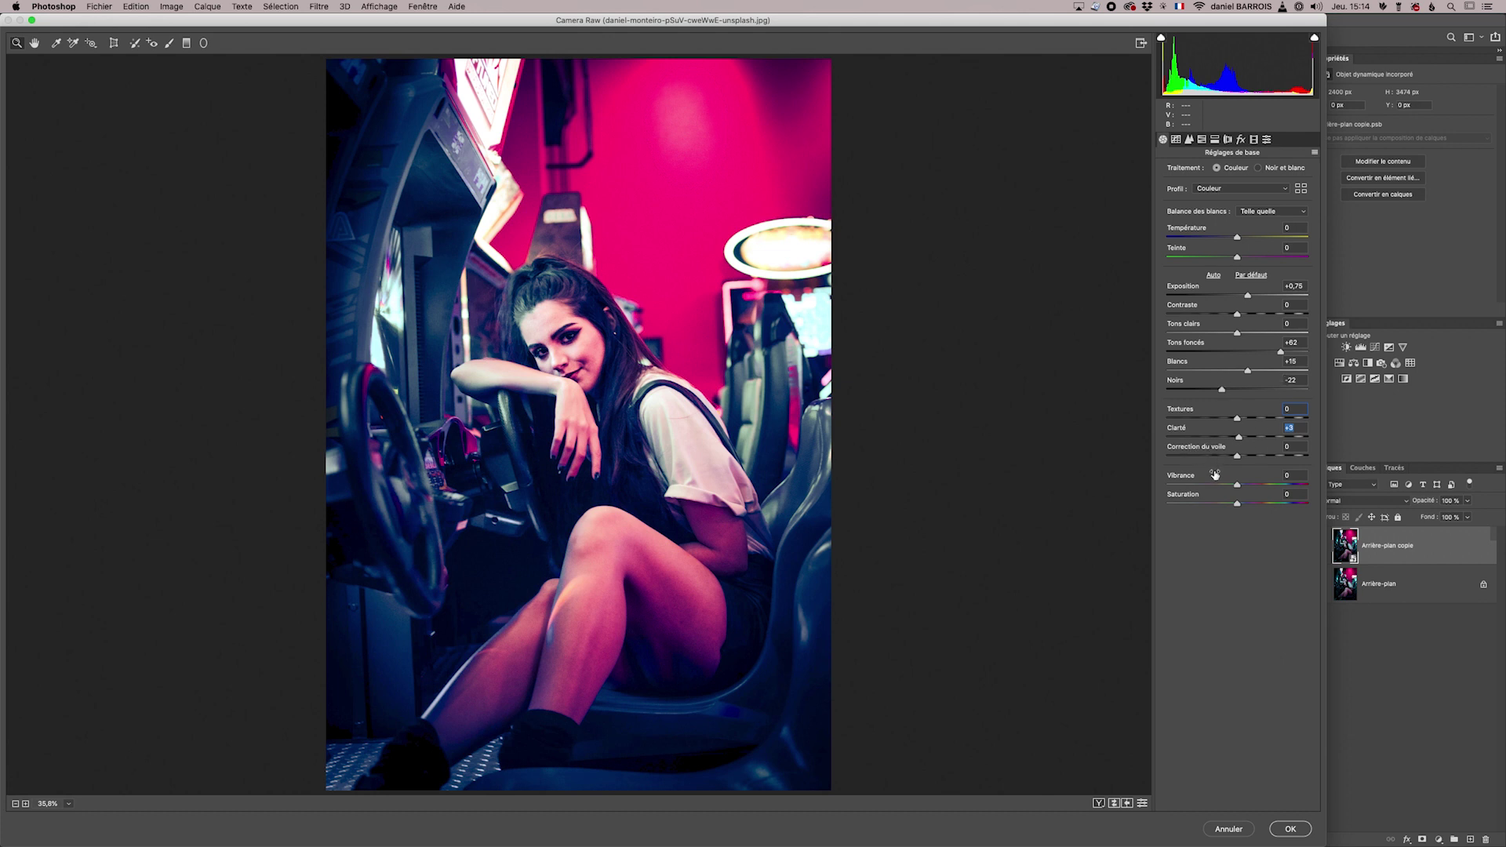
pyautogui.moveTo(1238, 459)
pyautogui.mouseDown()
pyautogui.moveTo(1207, 464)
pyautogui.moveTo(1273, 460)
pyautogui.moveTo(1256, 462)
pyautogui.mouseUp()
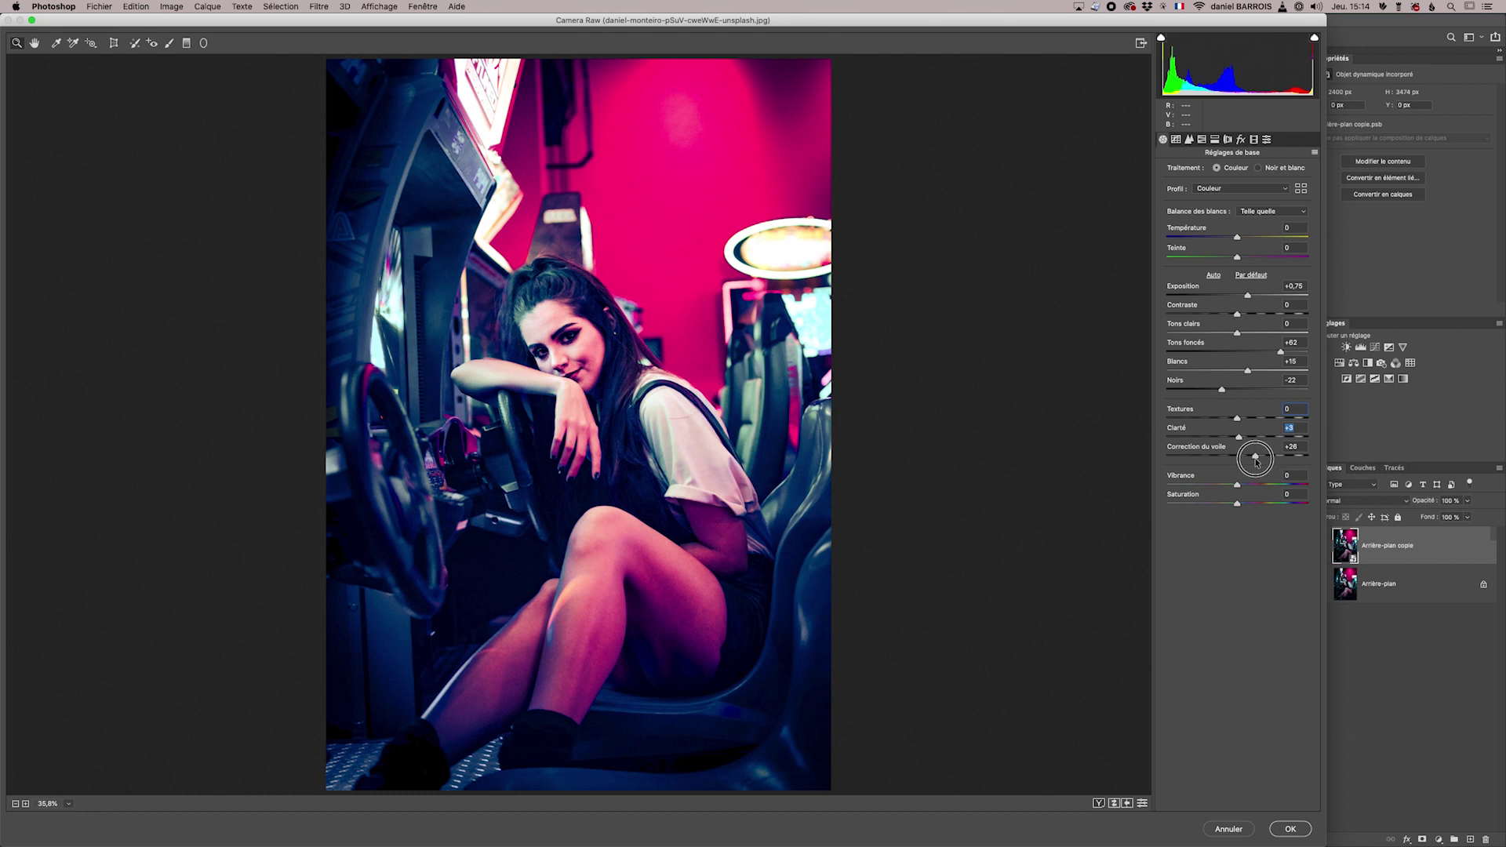
pyautogui.moveTo(1256, 461); pyautogui.dragTo(1256, 460)
# - Apply the Camera Raw edits, then toggle Arrière-plan copie's visibility to compare with the original
pyautogui.click(1290, 829)
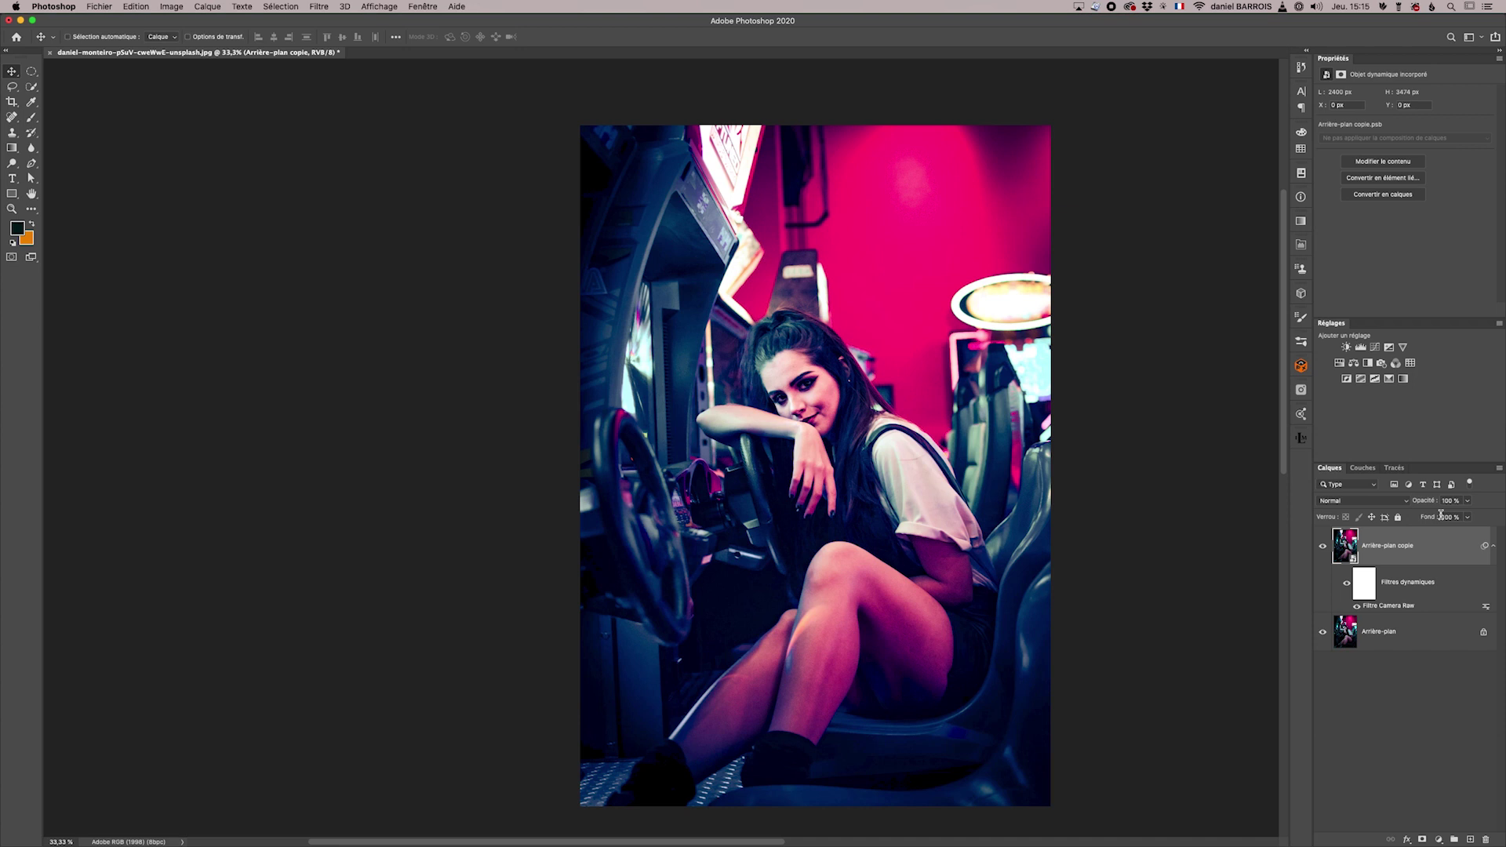
pyautogui.click(1322, 549)
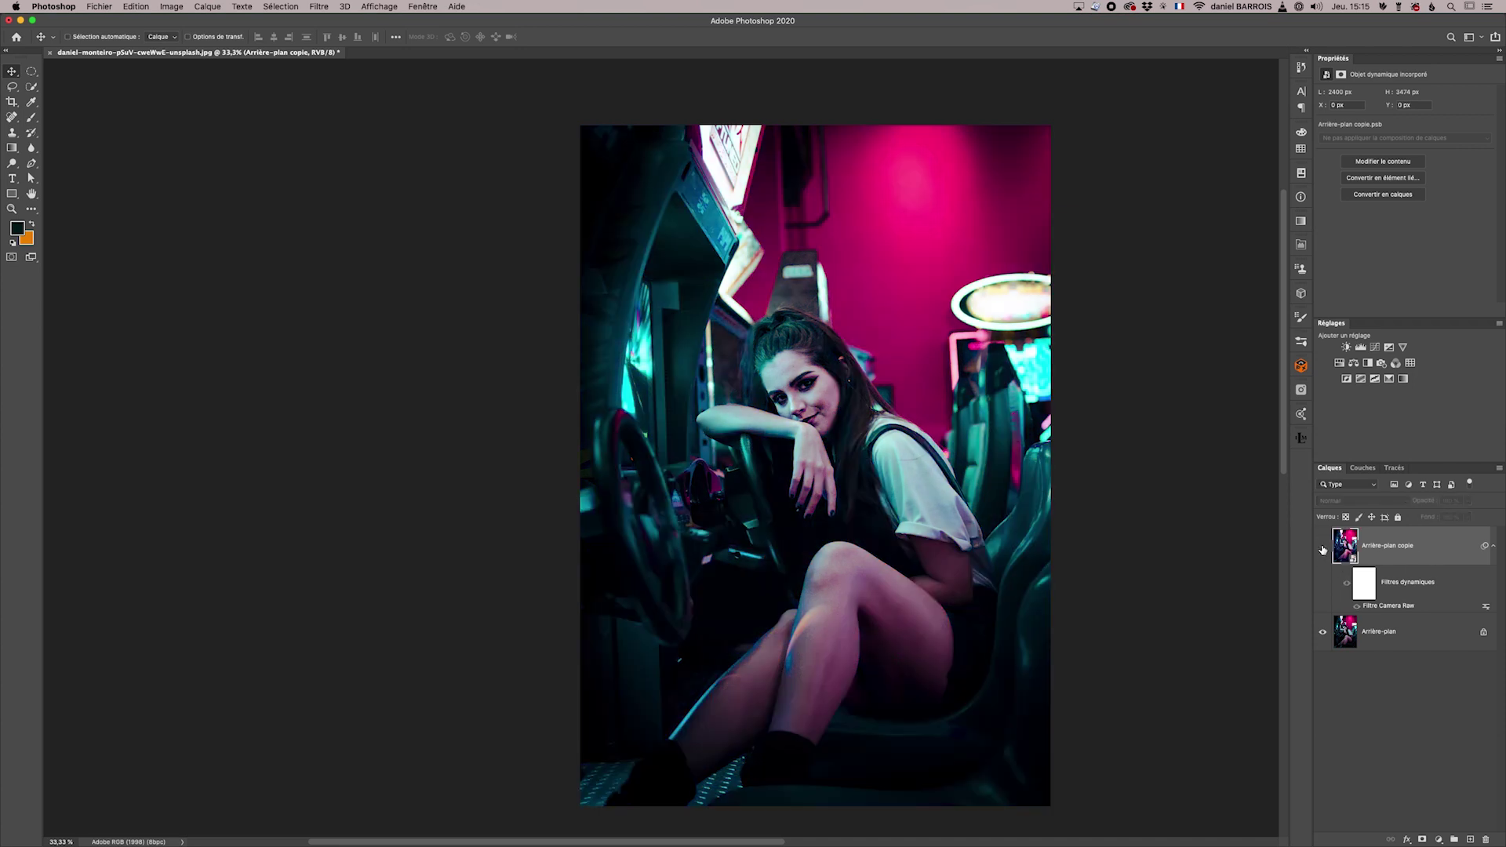
pyautogui.click(1322, 549)
pyautogui.click(1322, 549)
pyautogui.click(1322, 549)
pyautogui.click(1322, 549)
pyautogui.click(1323, 549)
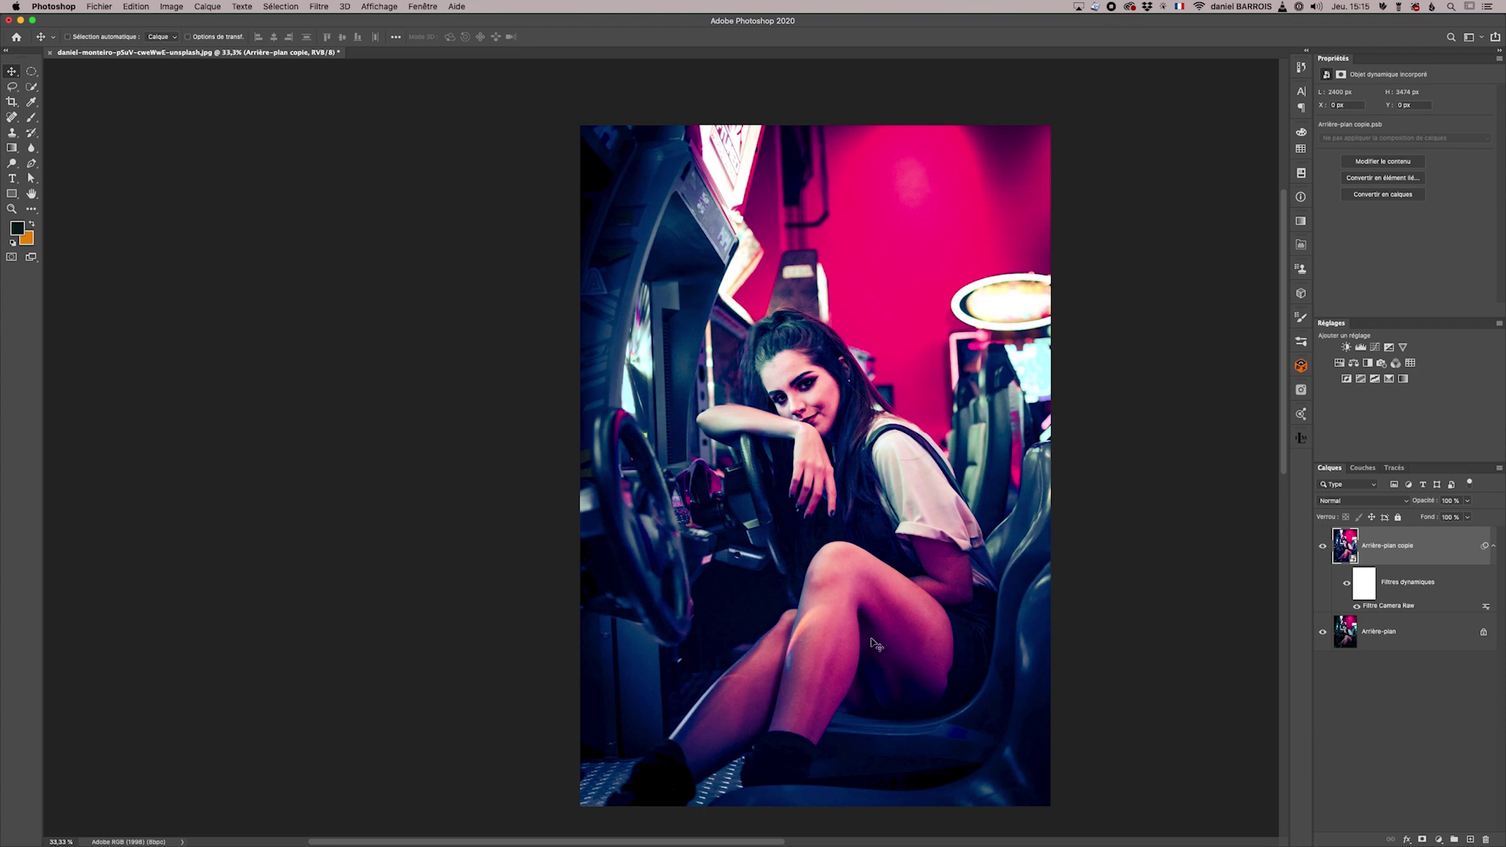
pyautogui.click(1322, 547)
pyautogui.click(1322, 547)
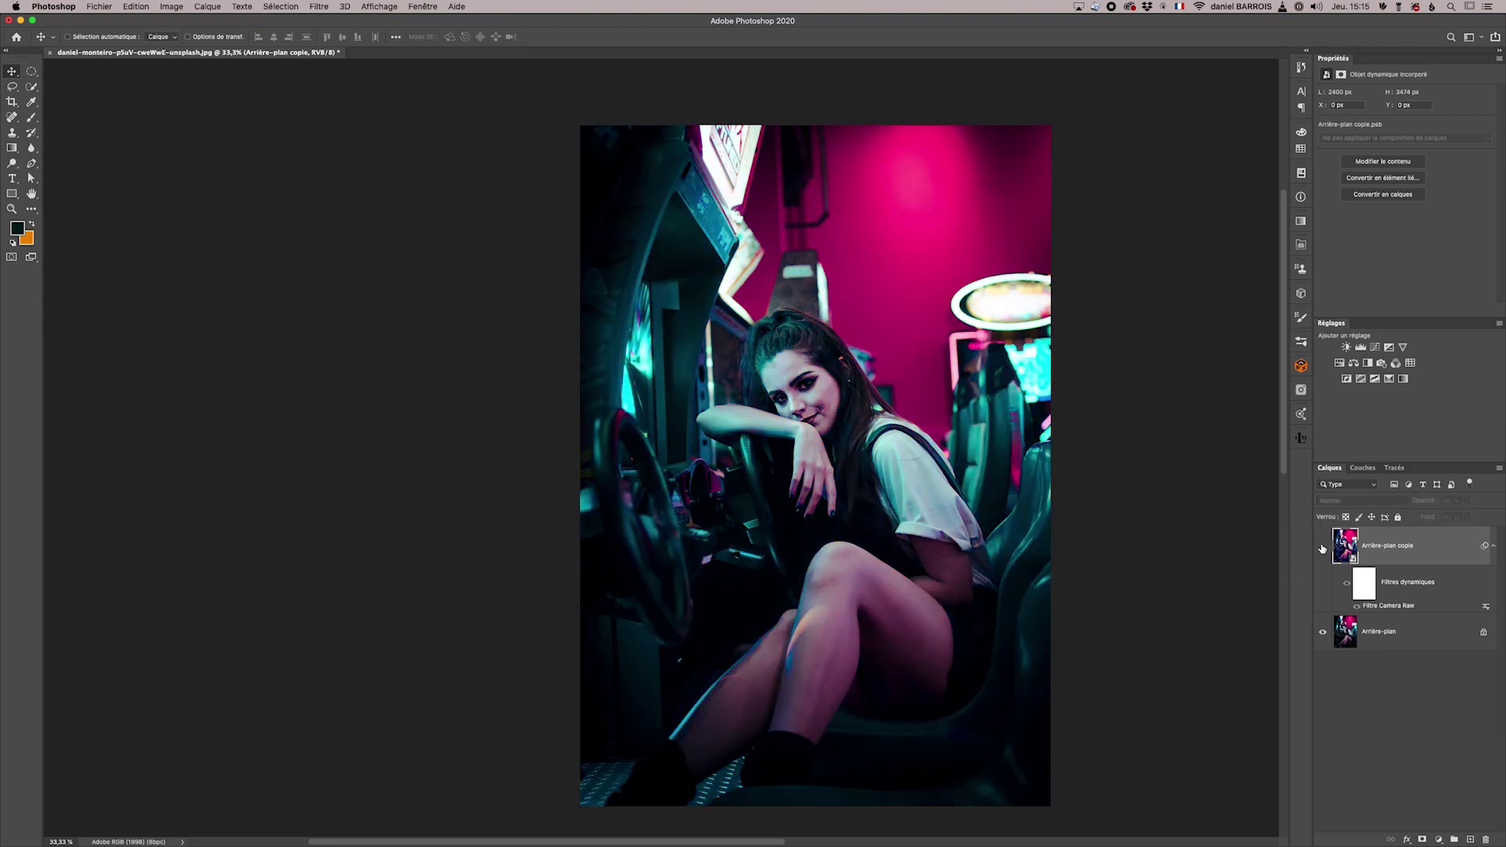
pyautogui.click(1323, 547)
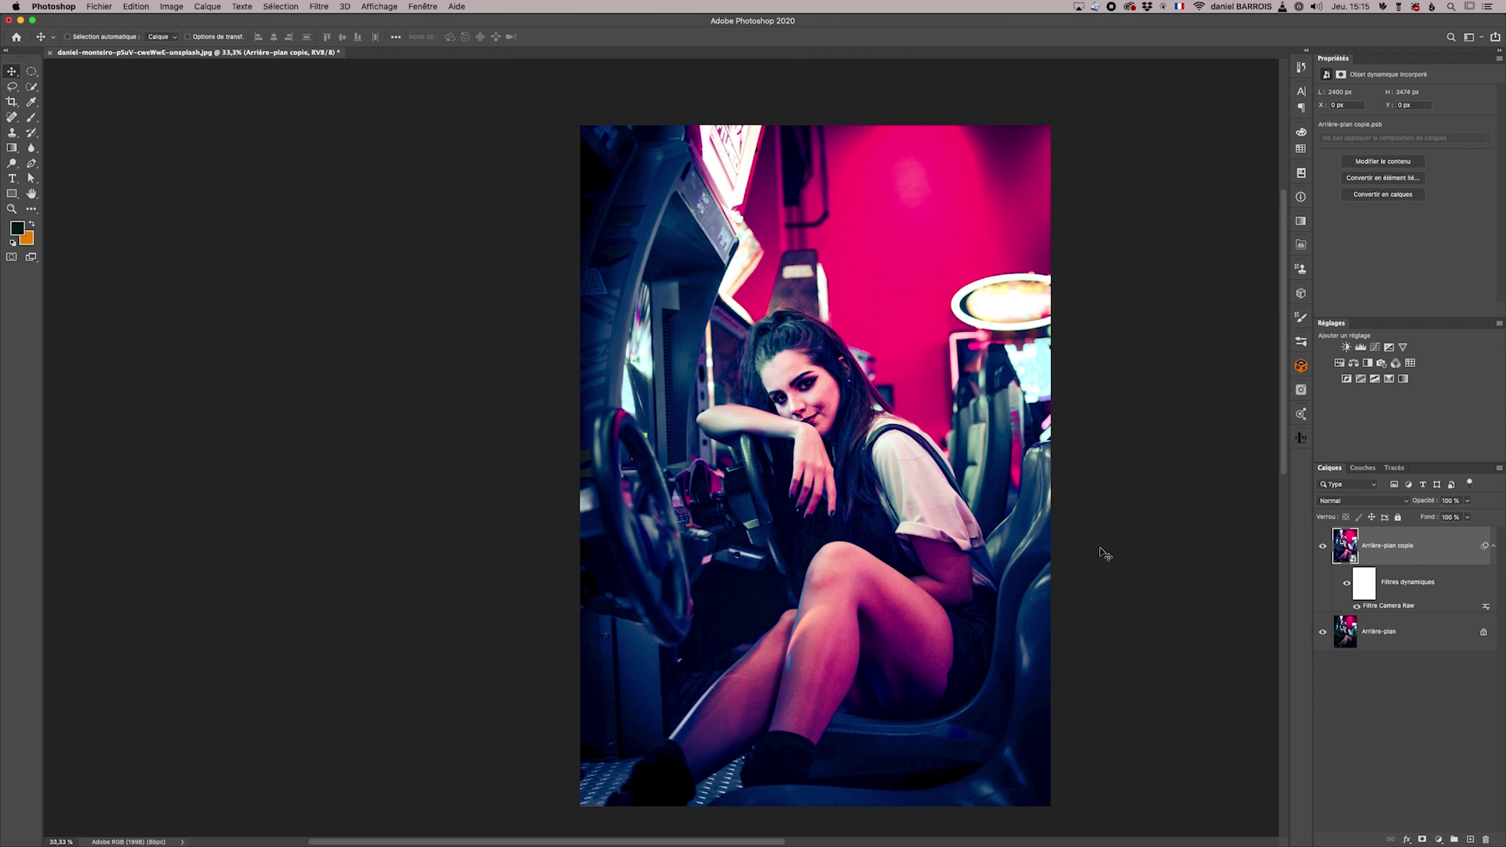
pyautogui.click(1322, 546)
# - Raise the Camera Raw split-toning shadow saturation to 100 at hue 248 and apply it
pyautogui.doubleClick(1387, 606)
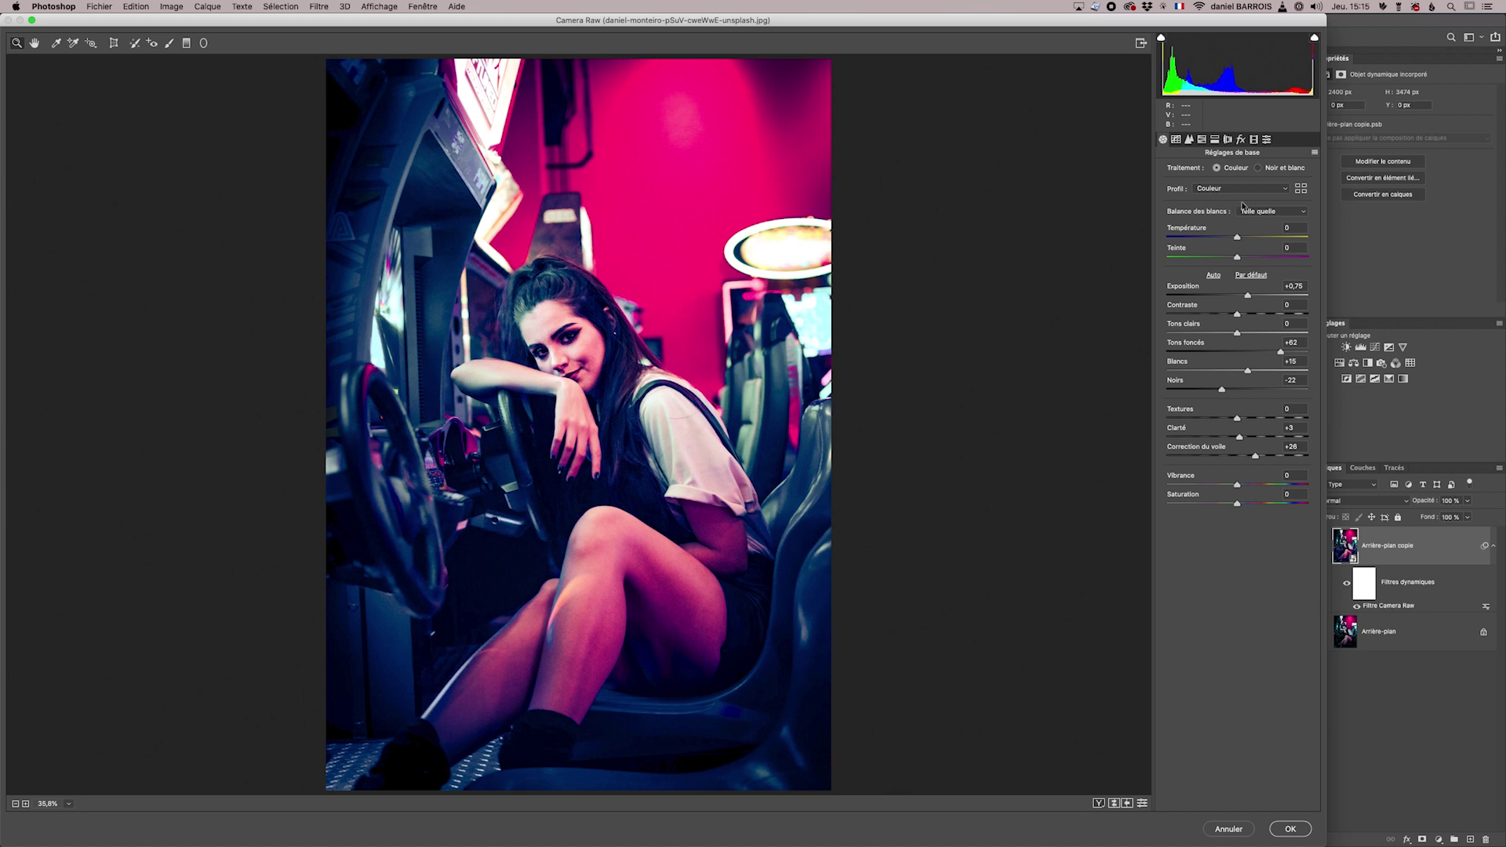
pyautogui.click(1215, 140)
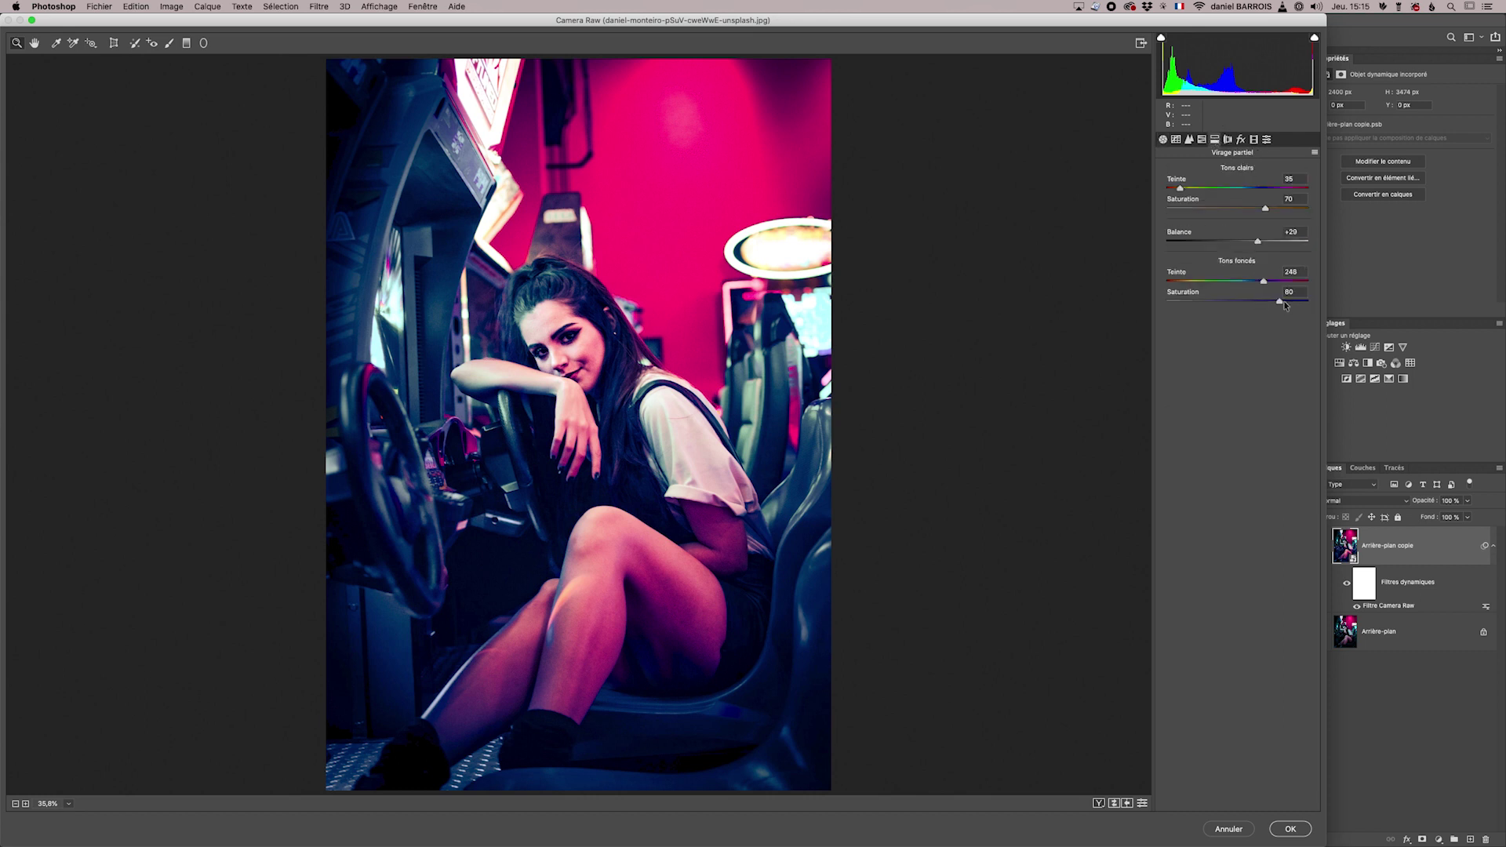
pyautogui.moveTo(1280, 304)
pyautogui.mouseDown()
pyautogui.moveTo(1315, 301)
pyautogui.moveTo(1263, 281)
pyautogui.mouseUp()
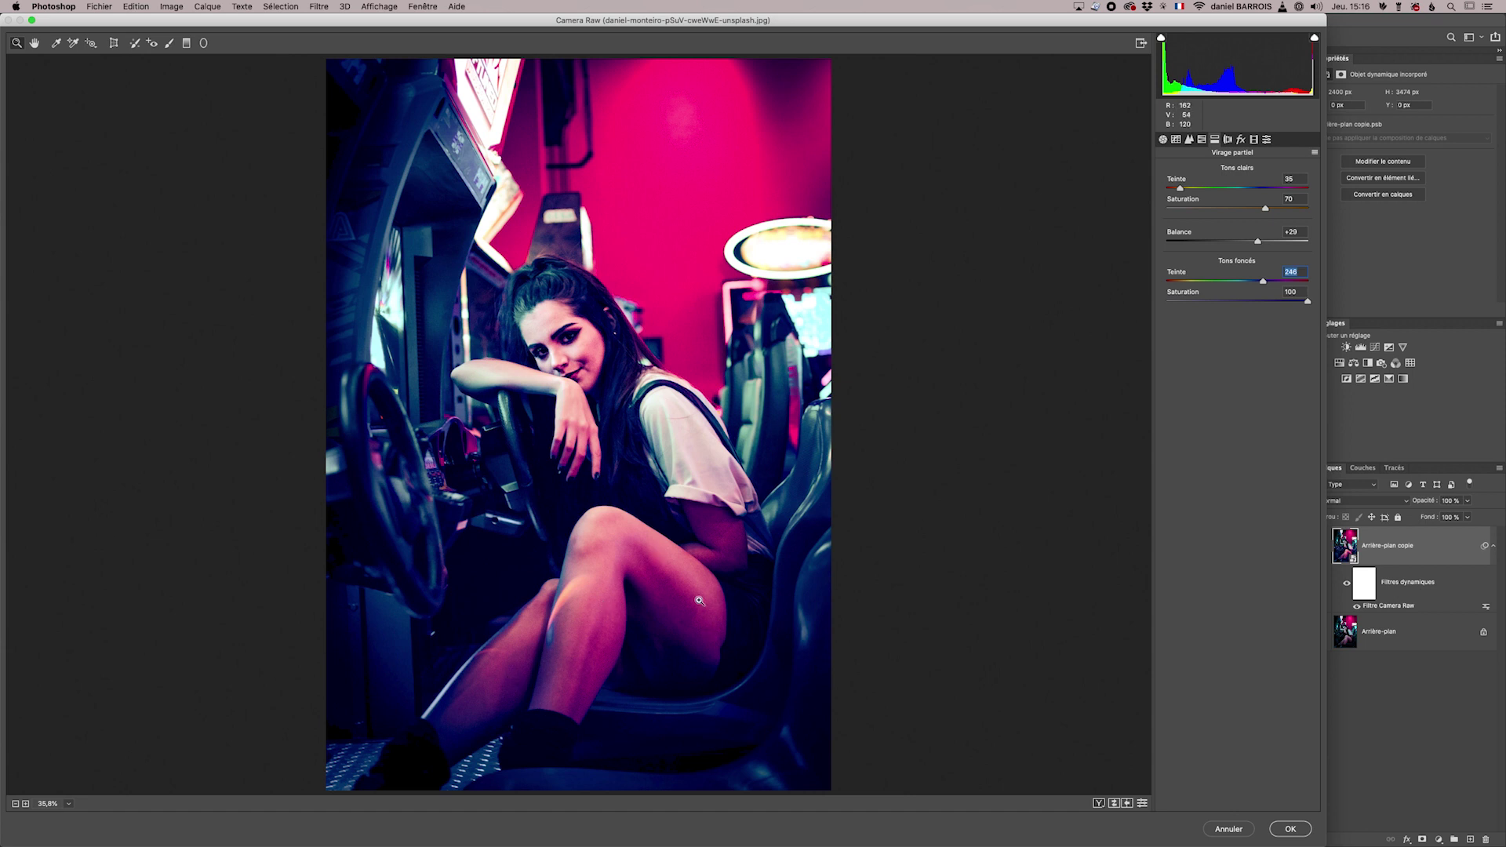
pyautogui.click(1290, 829)
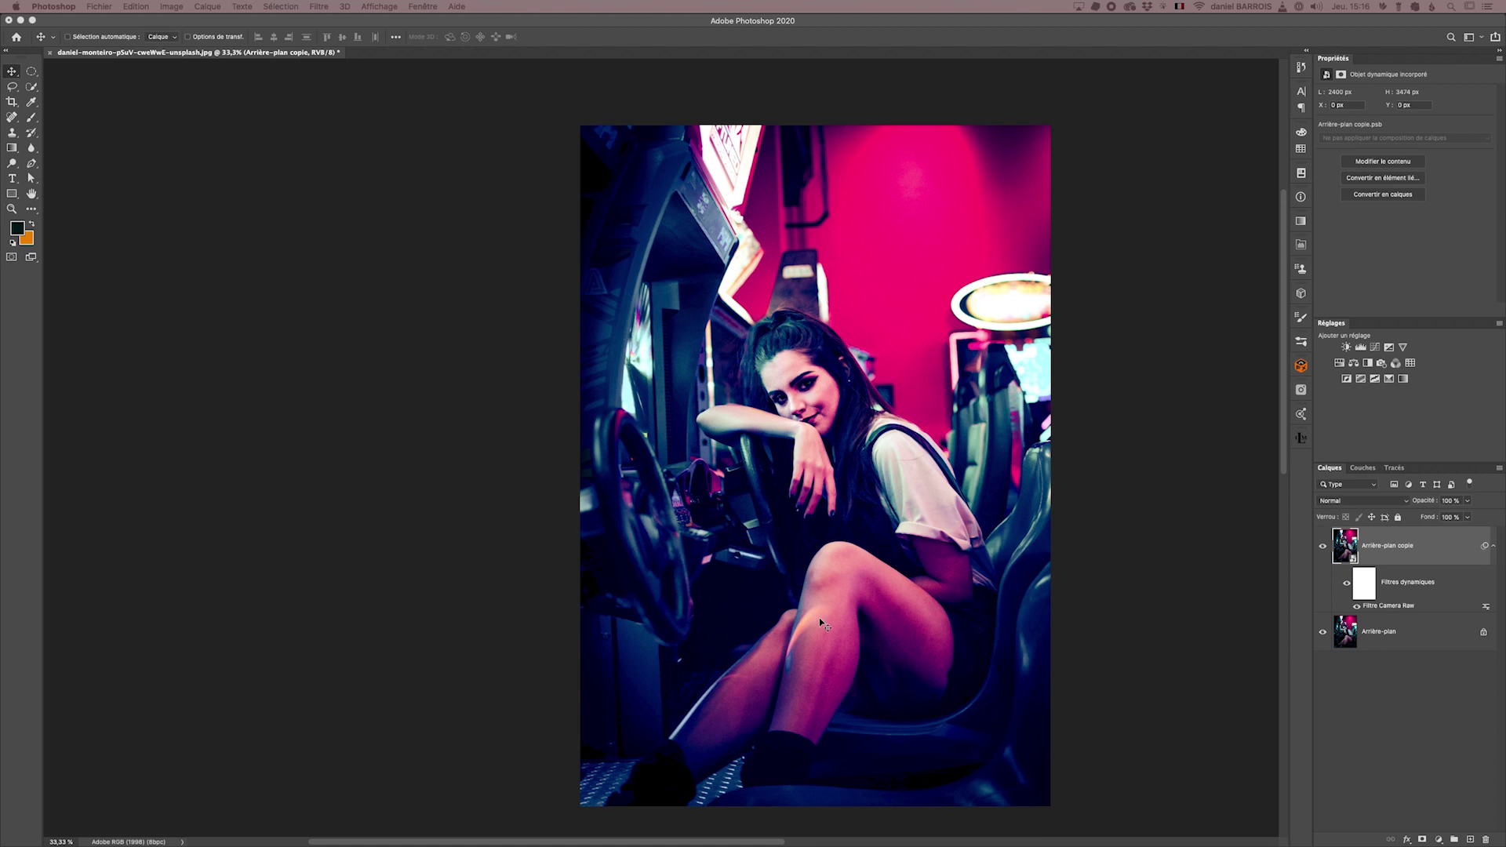
# - Paint the Camera Raw filter mask over the thigh with a soft ~278 px brush at 25% opacity
pyautogui.click(1365, 585)
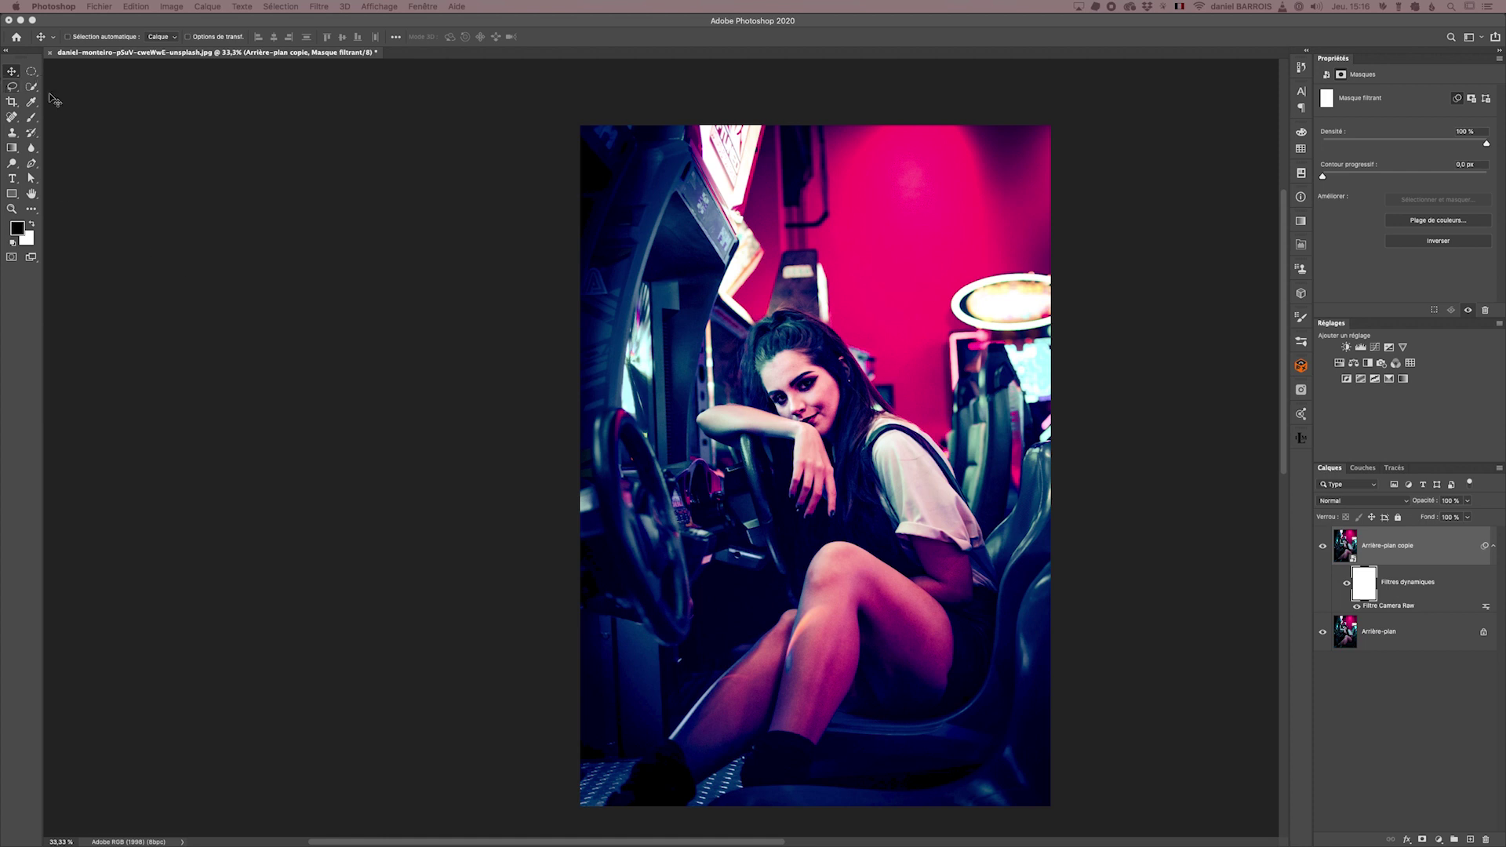
pyautogui.click(32, 118)
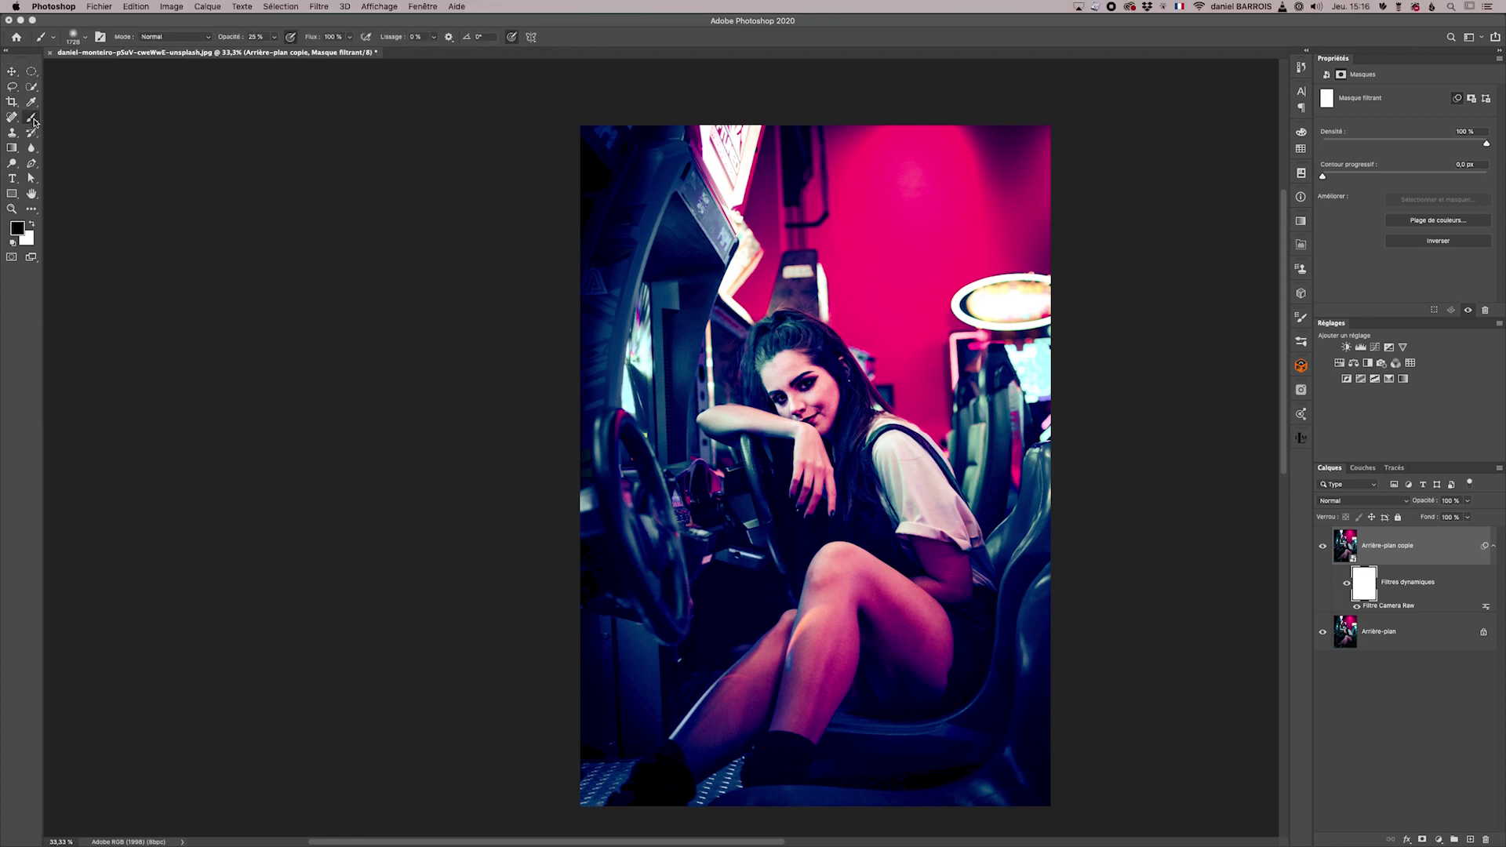
pyautogui.moveTo(835, 384); pyautogui.dragTo(676, 404)
pyautogui.moveTo(888, 546); pyautogui.dragTo(892, 549)
pyautogui.press('x')
pyautogui.press('x')
pyautogui.moveTo(926, 642)
pyautogui.mouseDown()
pyautogui.moveTo(863, 584)
pyautogui.moveTo(909, 687)
pyautogui.moveTo(887, 600)
pyautogui.moveTo(847, 584)
pyautogui.moveTo(807, 675)
pyautogui.moveTo(841, 641)
pyautogui.moveTo(702, 730)
pyautogui.moveTo(780, 648)
pyautogui.moveTo(800, 706)
pyautogui.moveTo(816, 632)
pyautogui.moveTo(840, 612)
pyautogui.moveTo(931, 632)
pyautogui.moveTo(886, 596)
pyautogui.moveTo(914, 666)
pyautogui.moveTo(881, 623)
pyautogui.mouseUp()
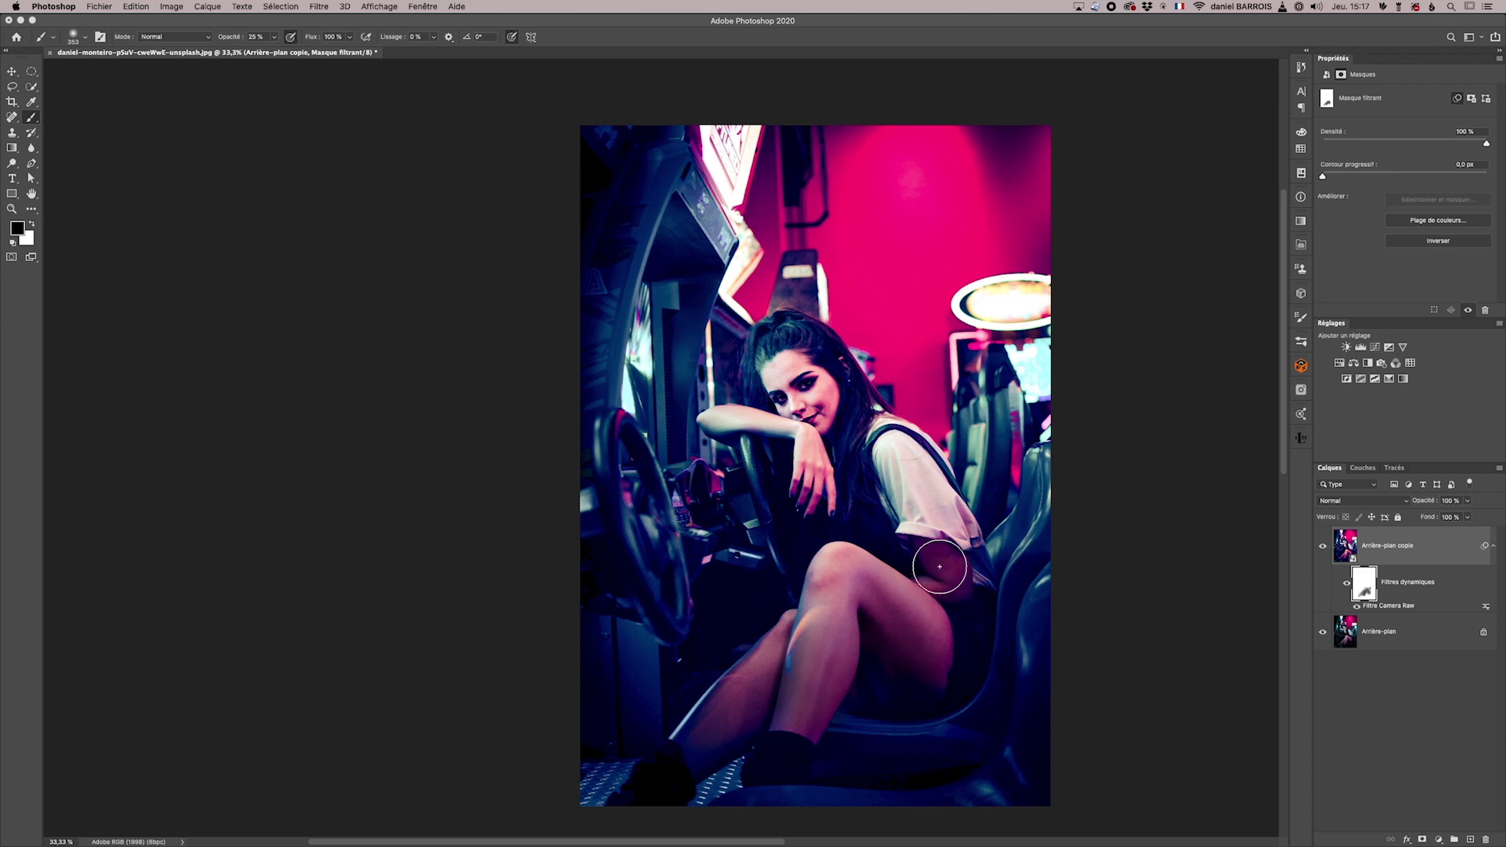
pyautogui.moveTo(891, 611); pyautogui.dragTo(884, 608)
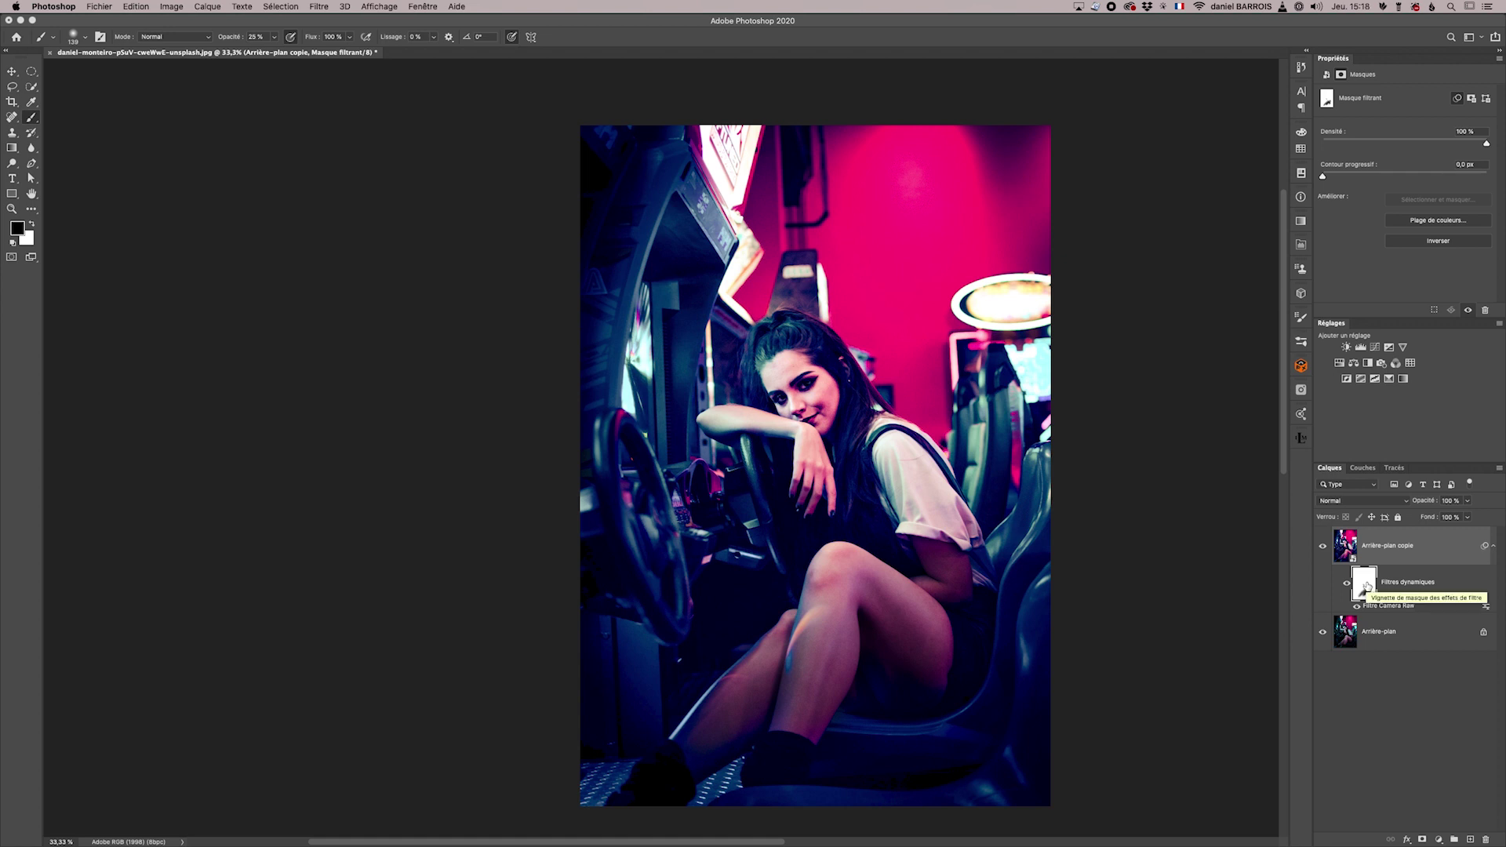
# - Toggle the Camera Raw filter mask on and off to compare the masked result
pyautogui.keyDown('shift'); pyautogui.click(1366, 587); pyautogui.keyUp('shift')
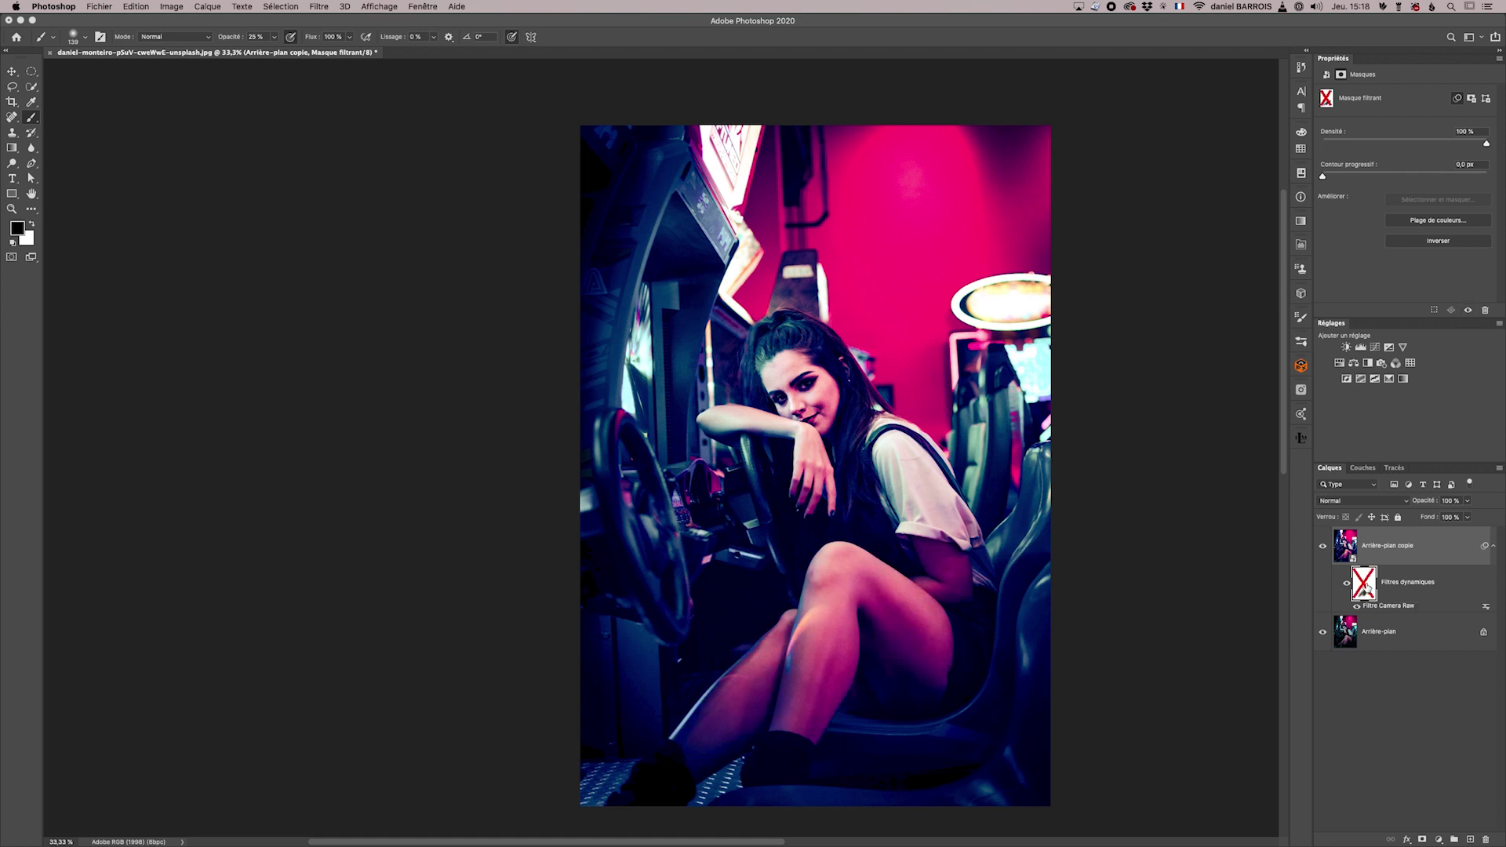
pyautogui.keyDown('shift'); pyautogui.click(1366, 587); pyautogui.keyUp('shift')
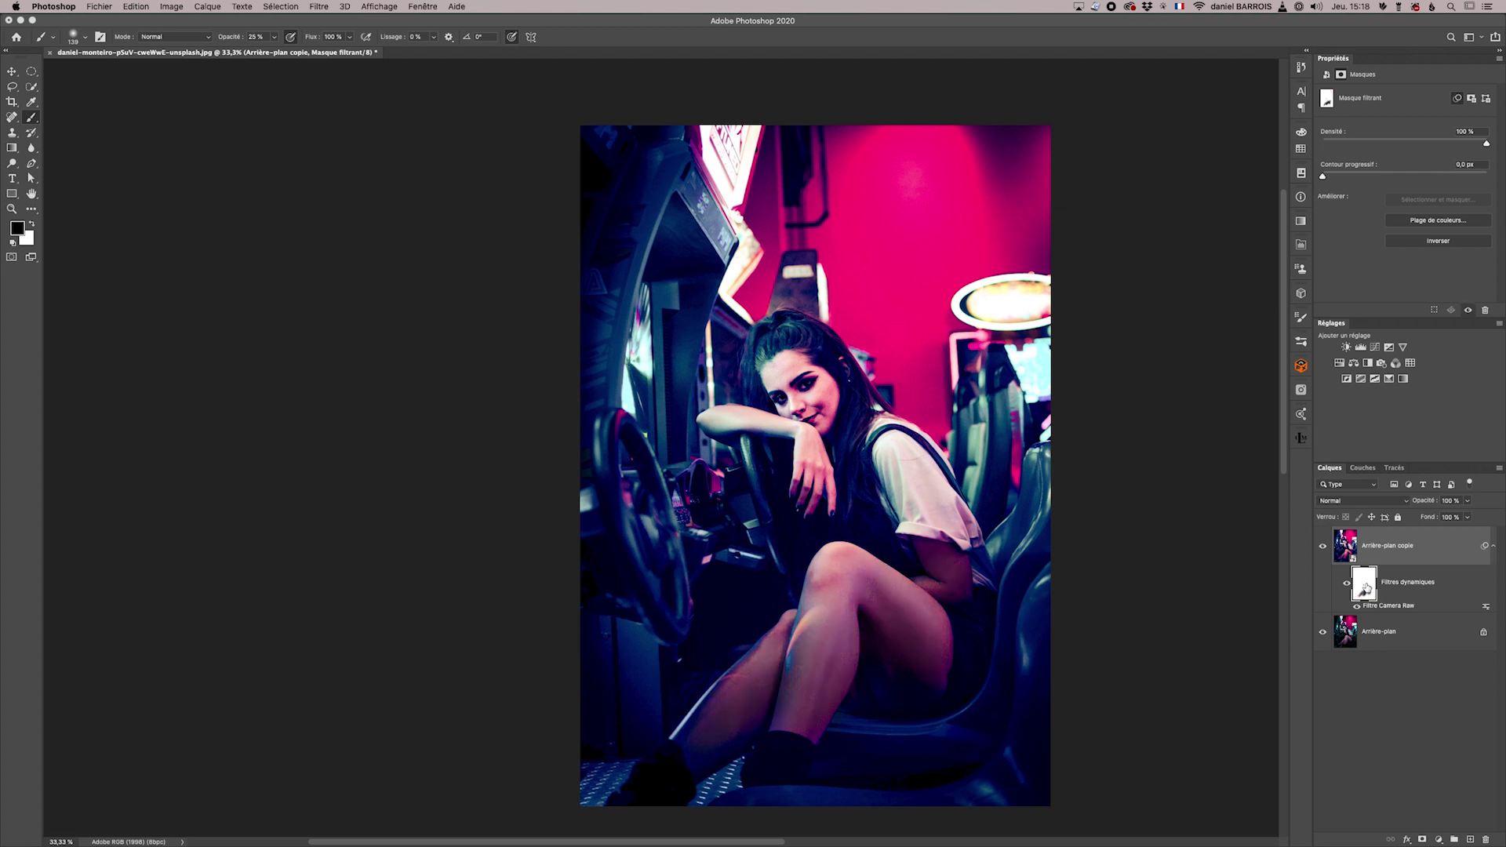
pyautogui.keyDown('shift'); pyautogui.click(1366, 588); pyautogui.keyUp('shift')
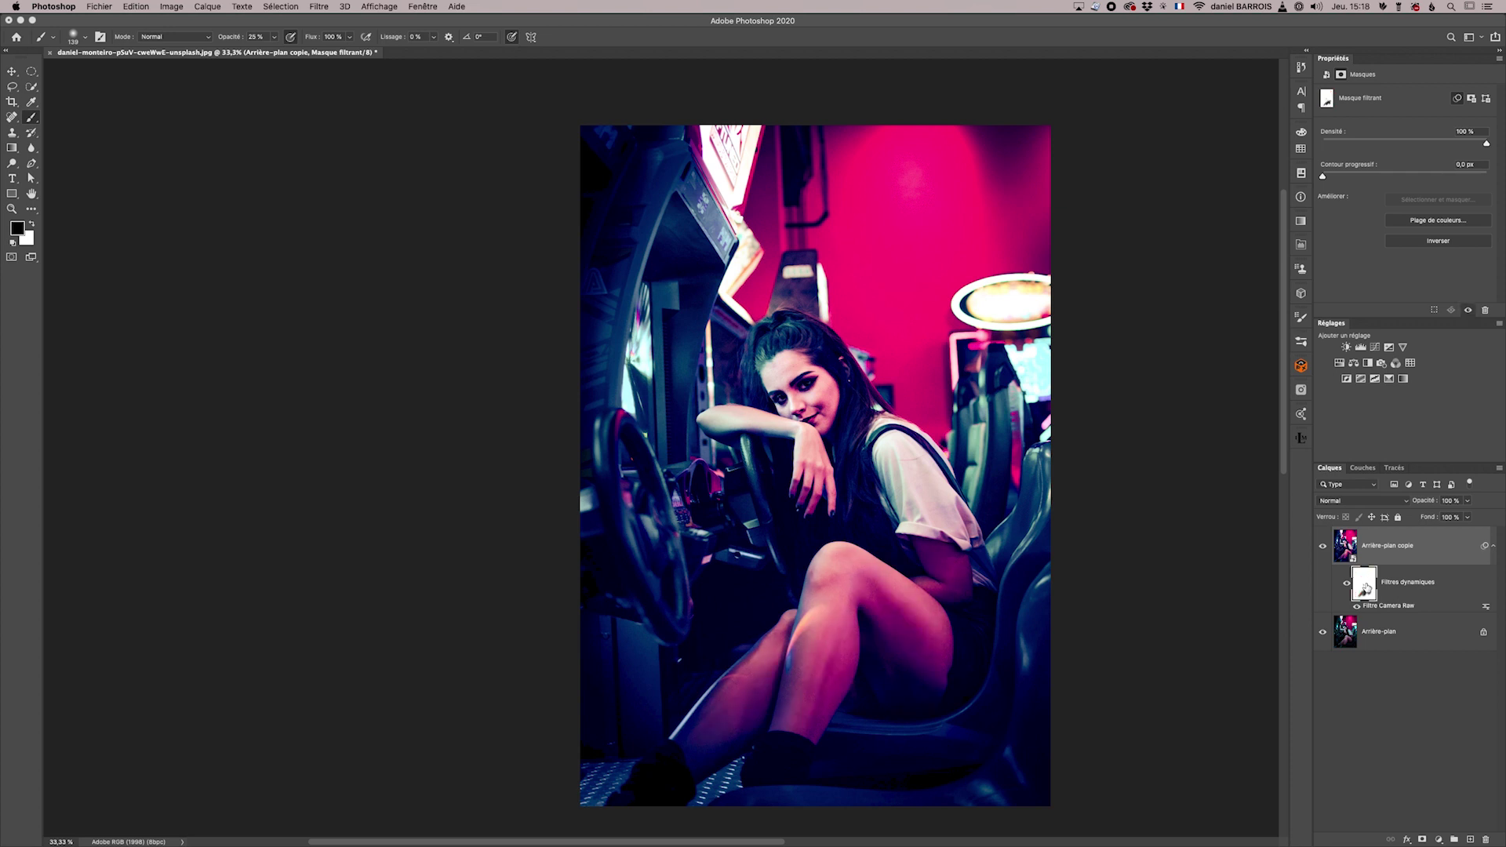
pyautogui.keyDown('shift'); pyautogui.click(1366, 587); pyautogui.keyUp('shift')
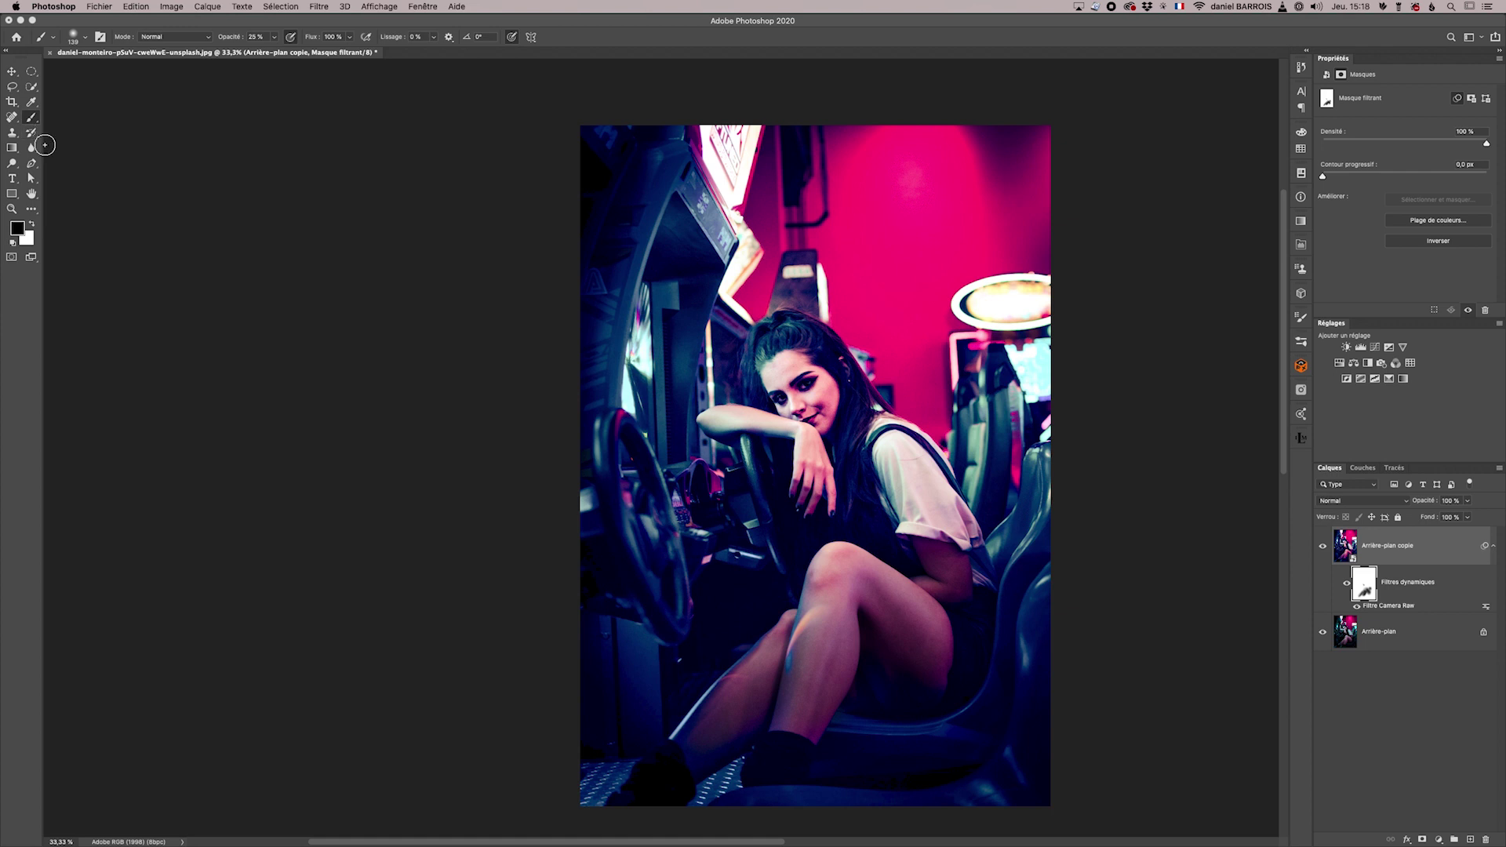
# - Try a 1:1 square crop with the photo shifted up, then revert to Format d'origine
pyautogui.click(11, 103)
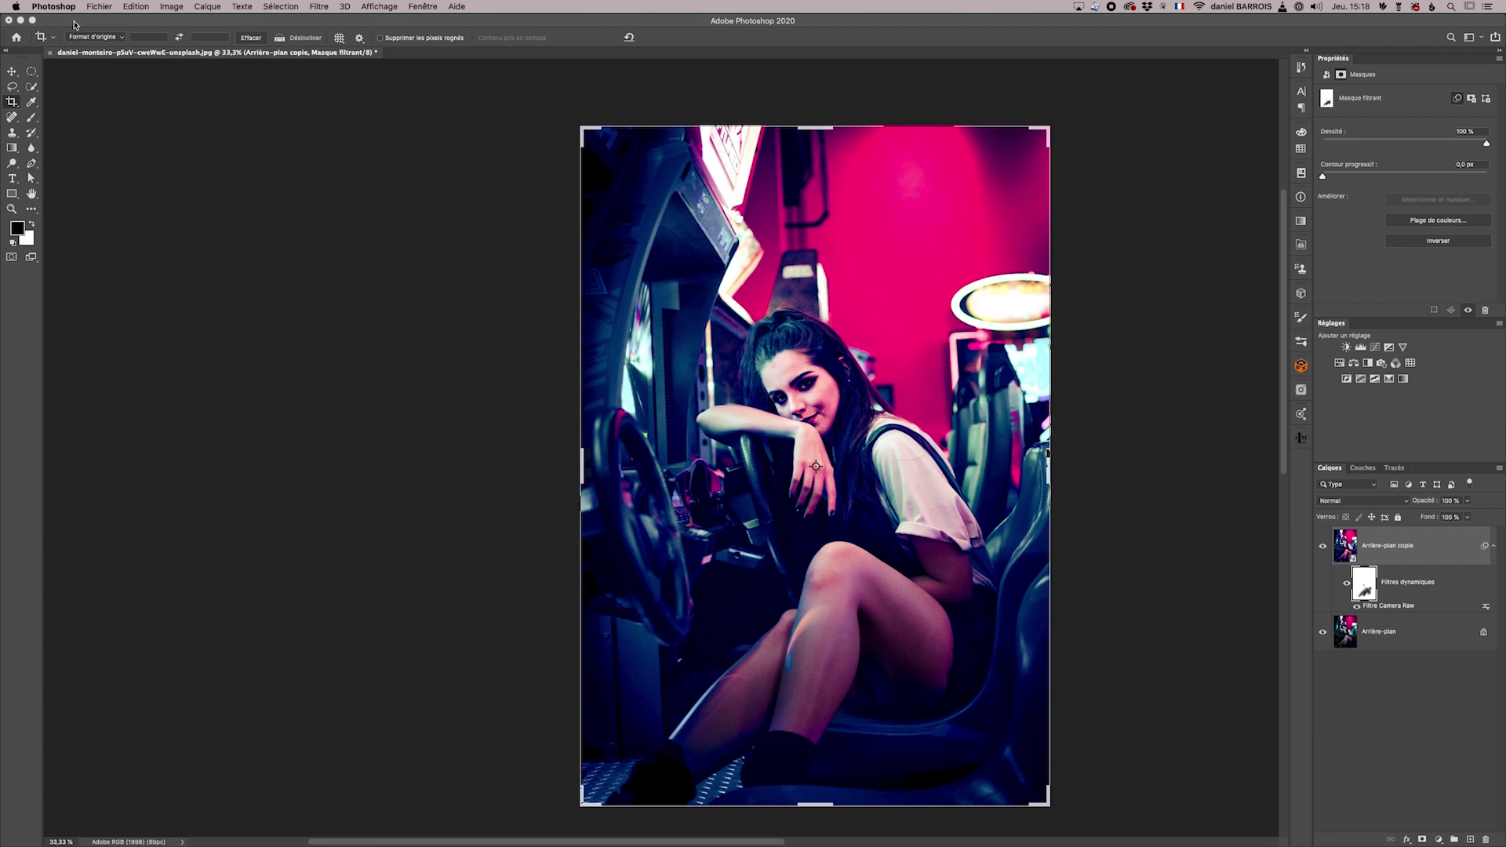
pyautogui.click(96, 37)
pyautogui.click(97, 41)
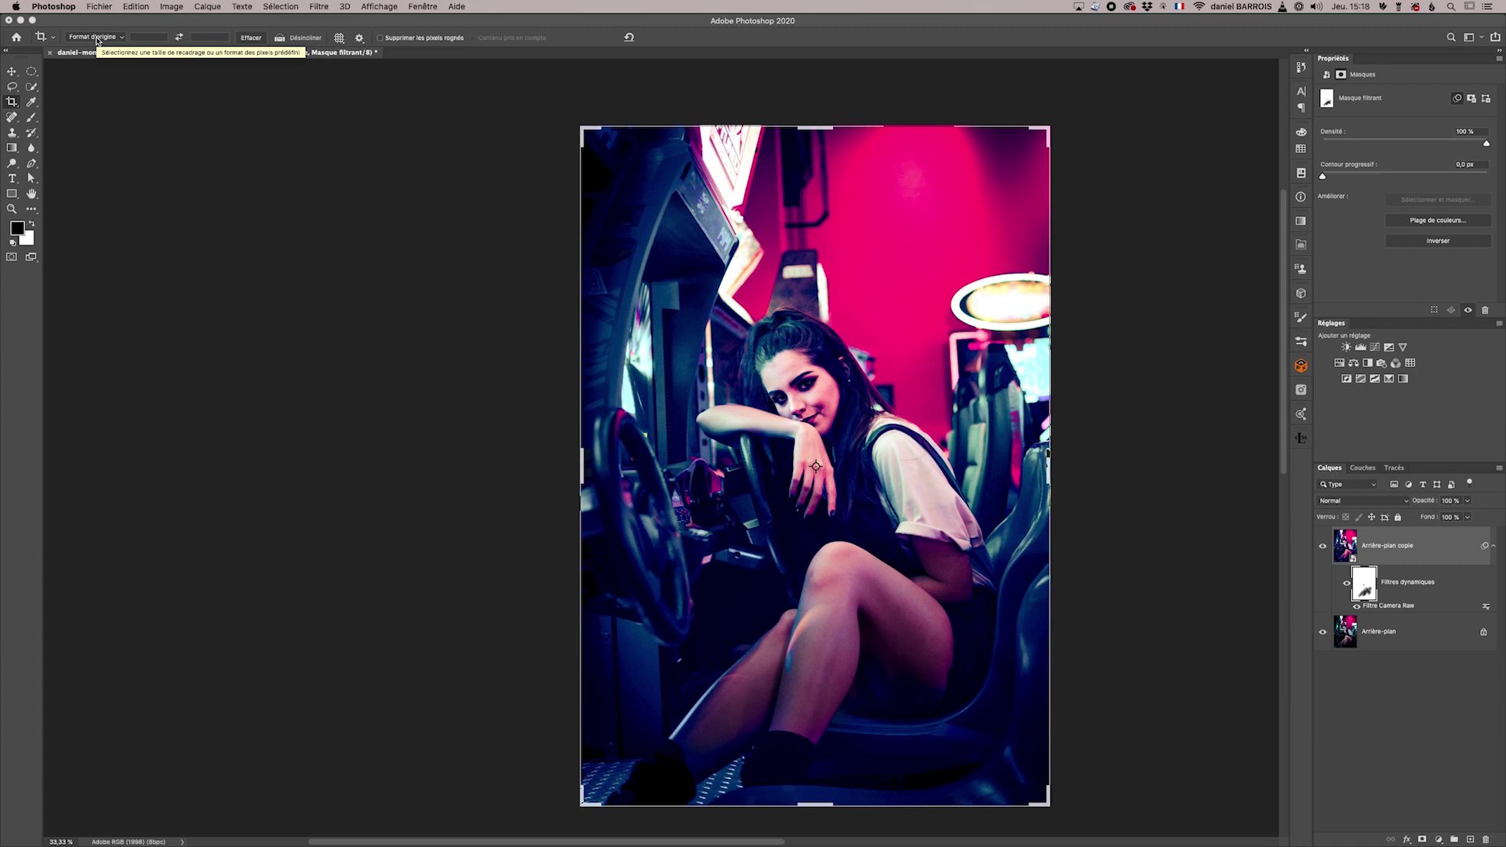
pyautogui.click(97, 40)
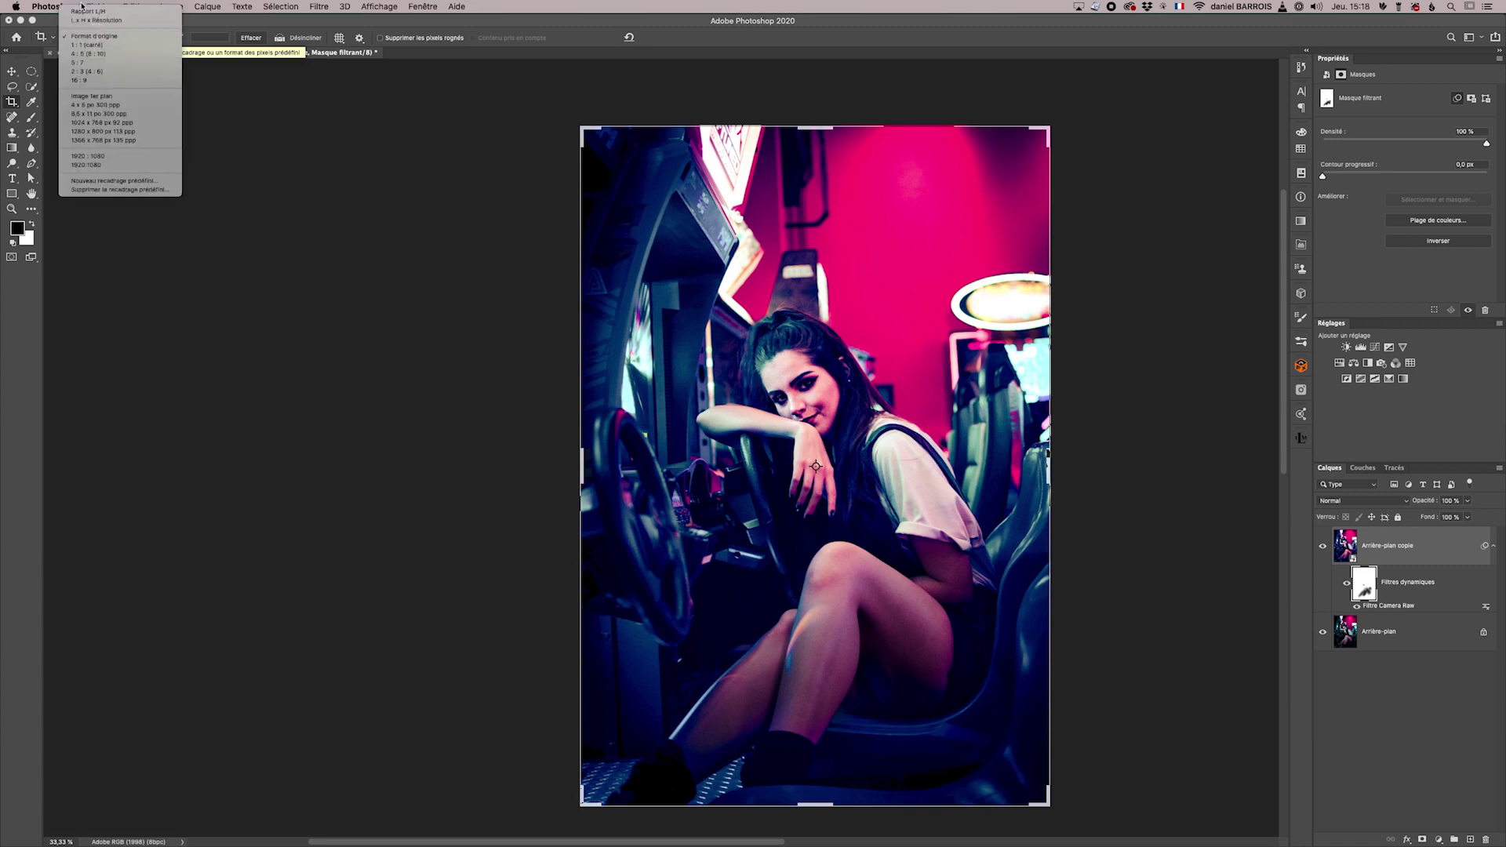
pyautogui.click(87, 46)
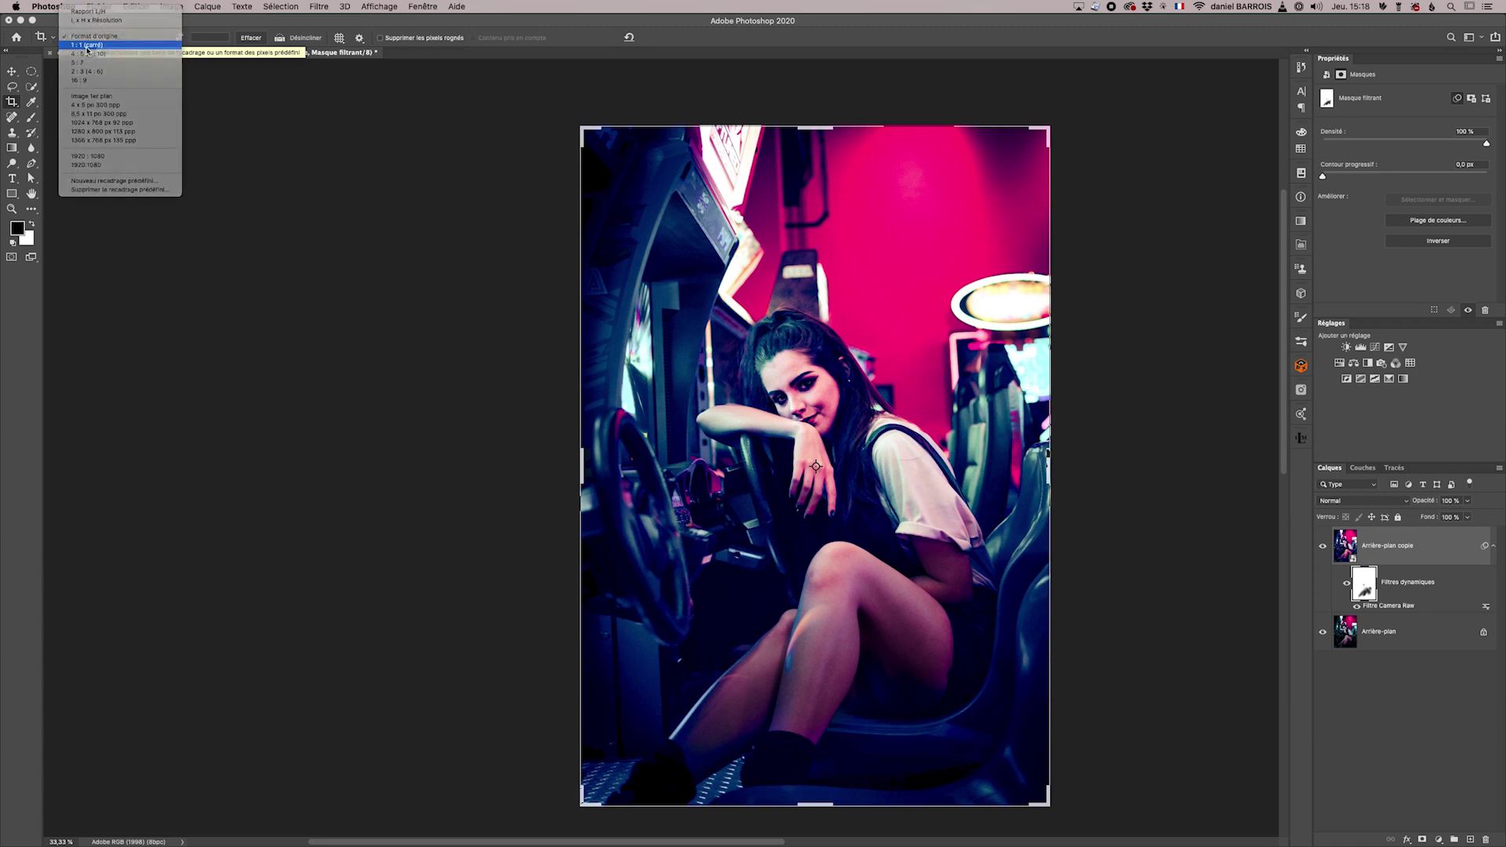
pyautogui.moveTo(866, 455); pyautogui.dragTo(865, 398)
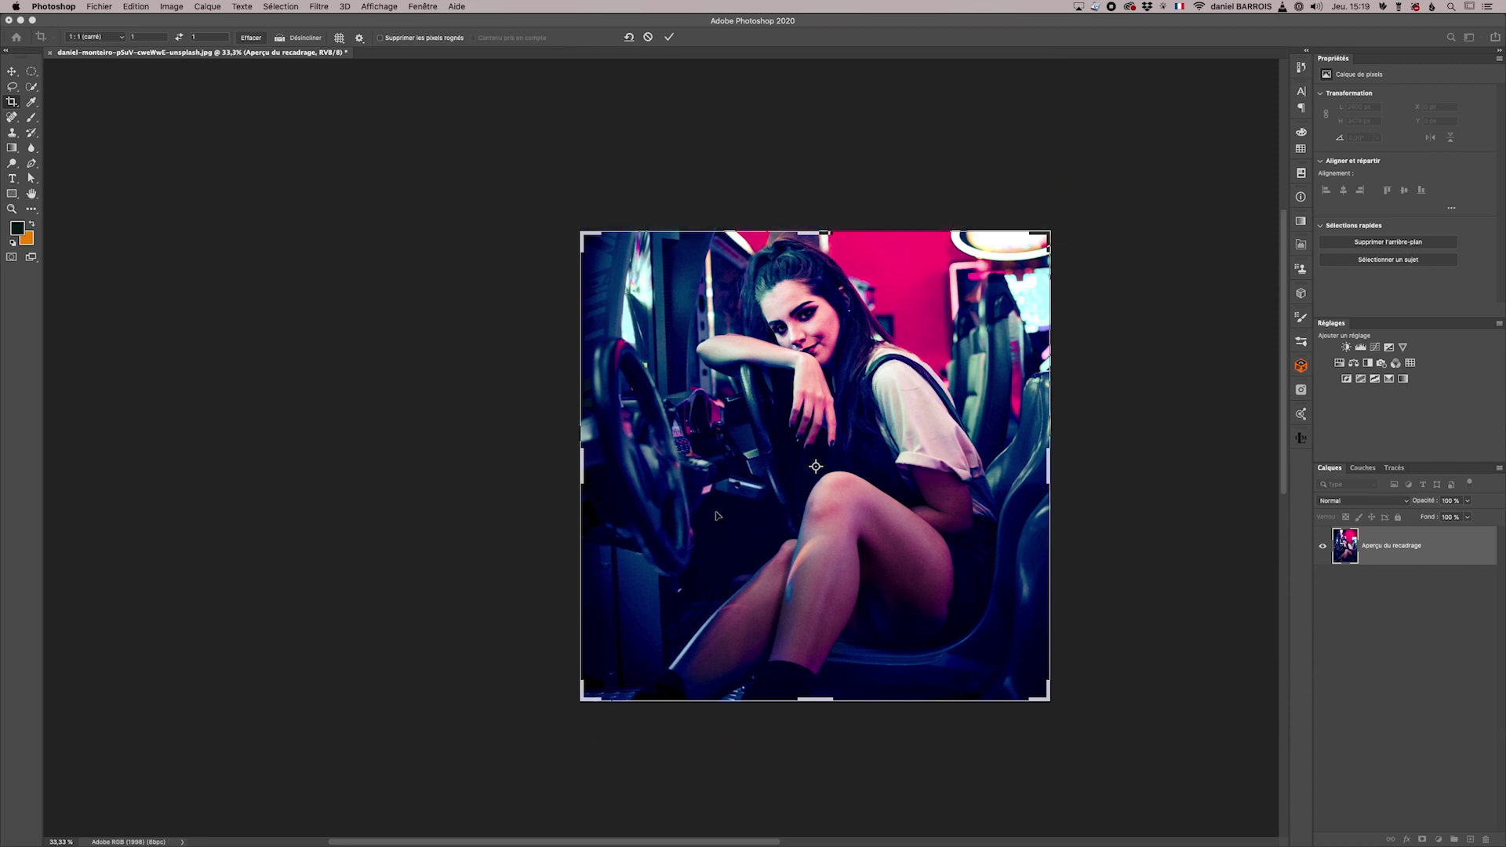
pyautogui.click(107, 39)
pyautogui.click(94, 28)
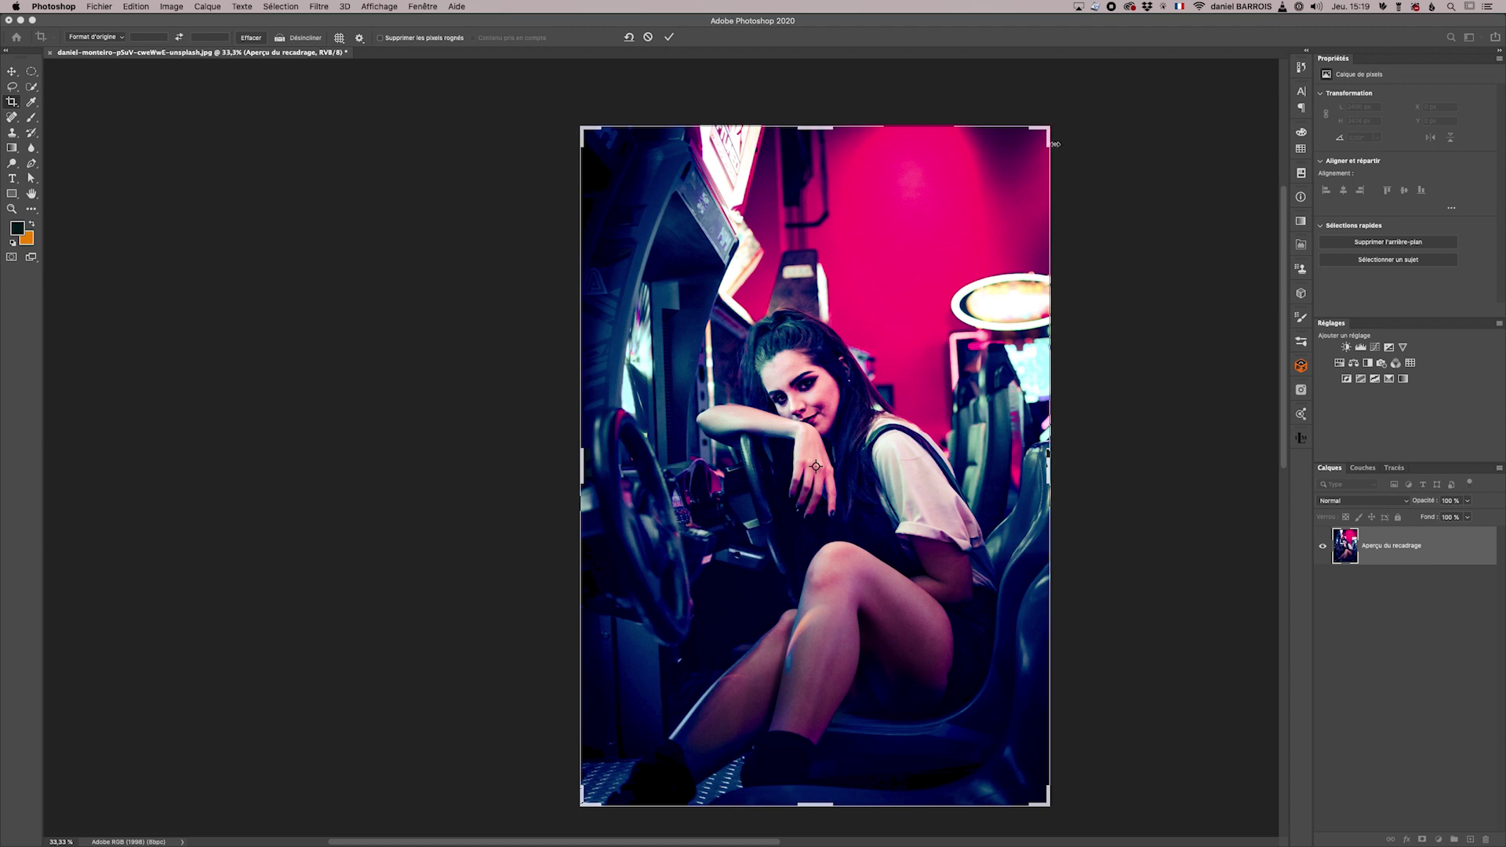
# - Tighten the crop from its top-right corner and slide the photo left inside the frame
pyautogui.moveTo(1048, 129); pyautogui.dragTo(1011, 220)
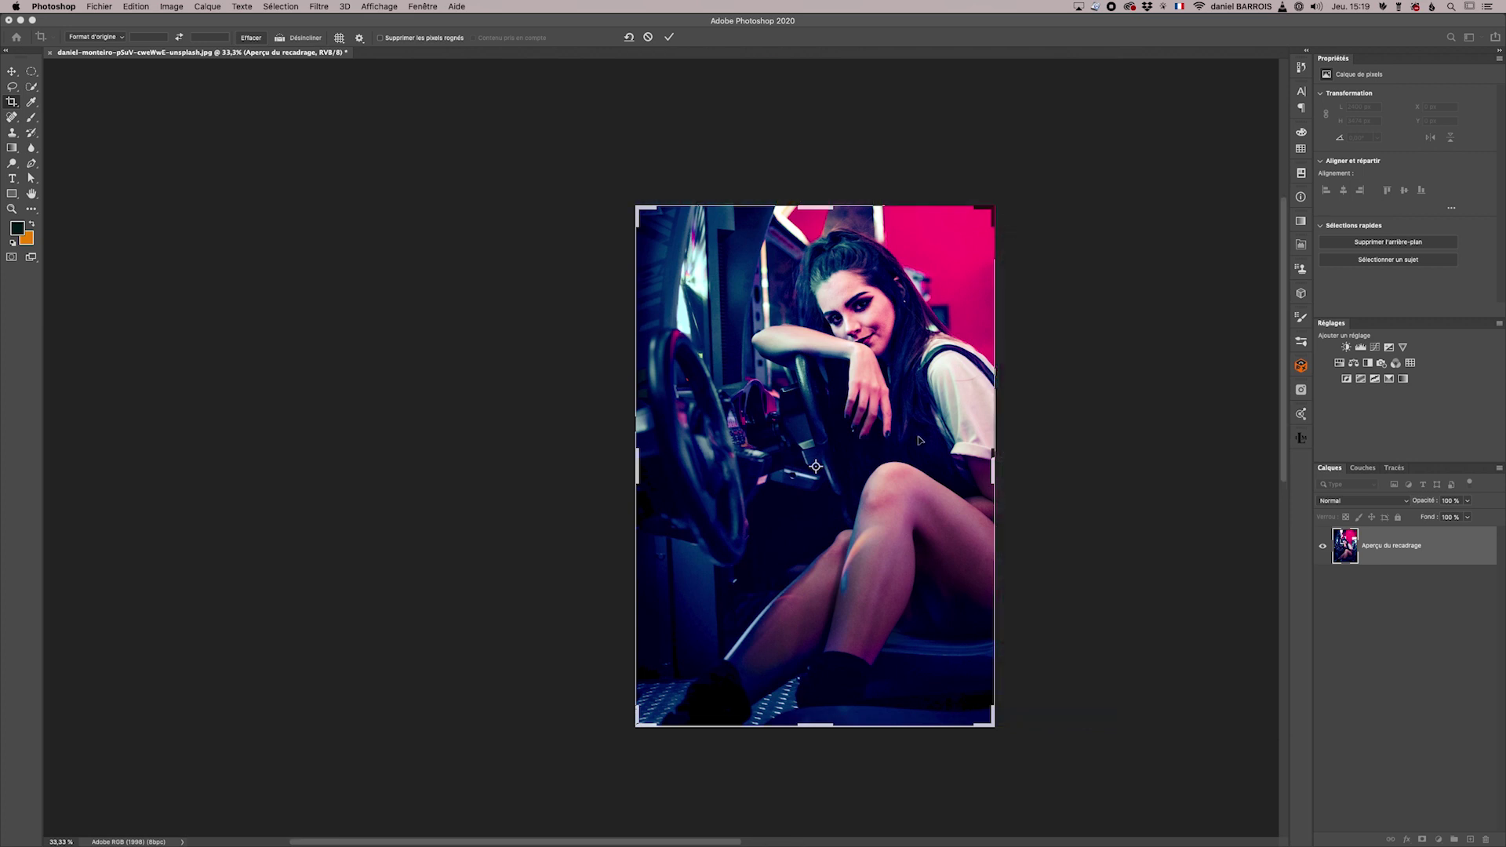
pyautogui.click(876, 439)
pyautogui.moveTo(876, 440)
pyautogui.mouseDown()
pyautogui.moveTo(817, 439)
pyautogui.moveTo(847, 443)
pyautogui.mouseUp()
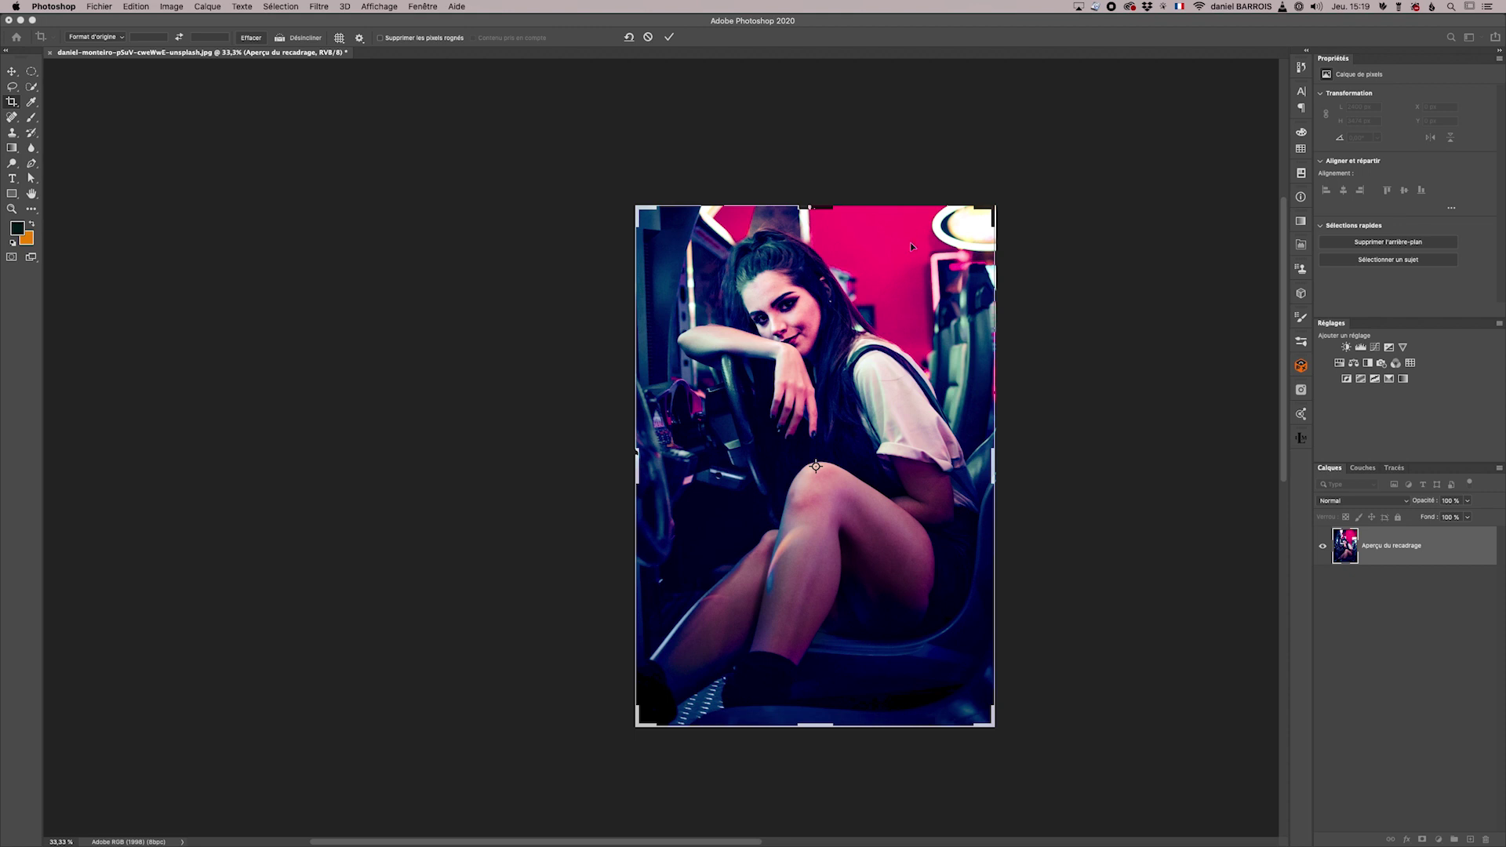
pyautogui.moveTo(875, 532); pyautogui.dragTo(871, 533)
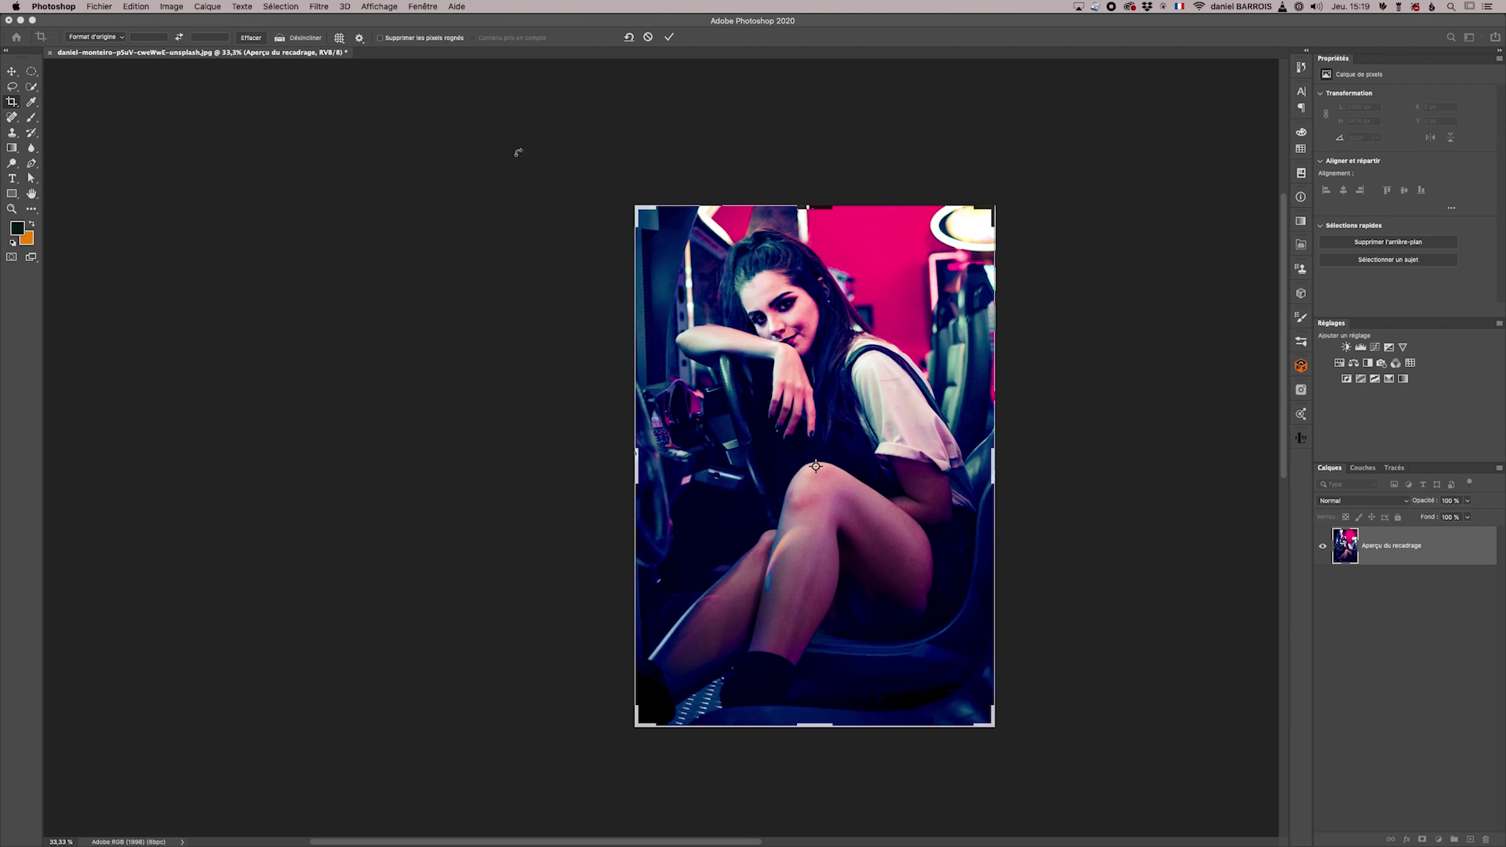
pyautogui.click(804, 303)
# - Commit the crop, then reopen it to check the photo's position in the frame
pyautogui.click(670, 36)
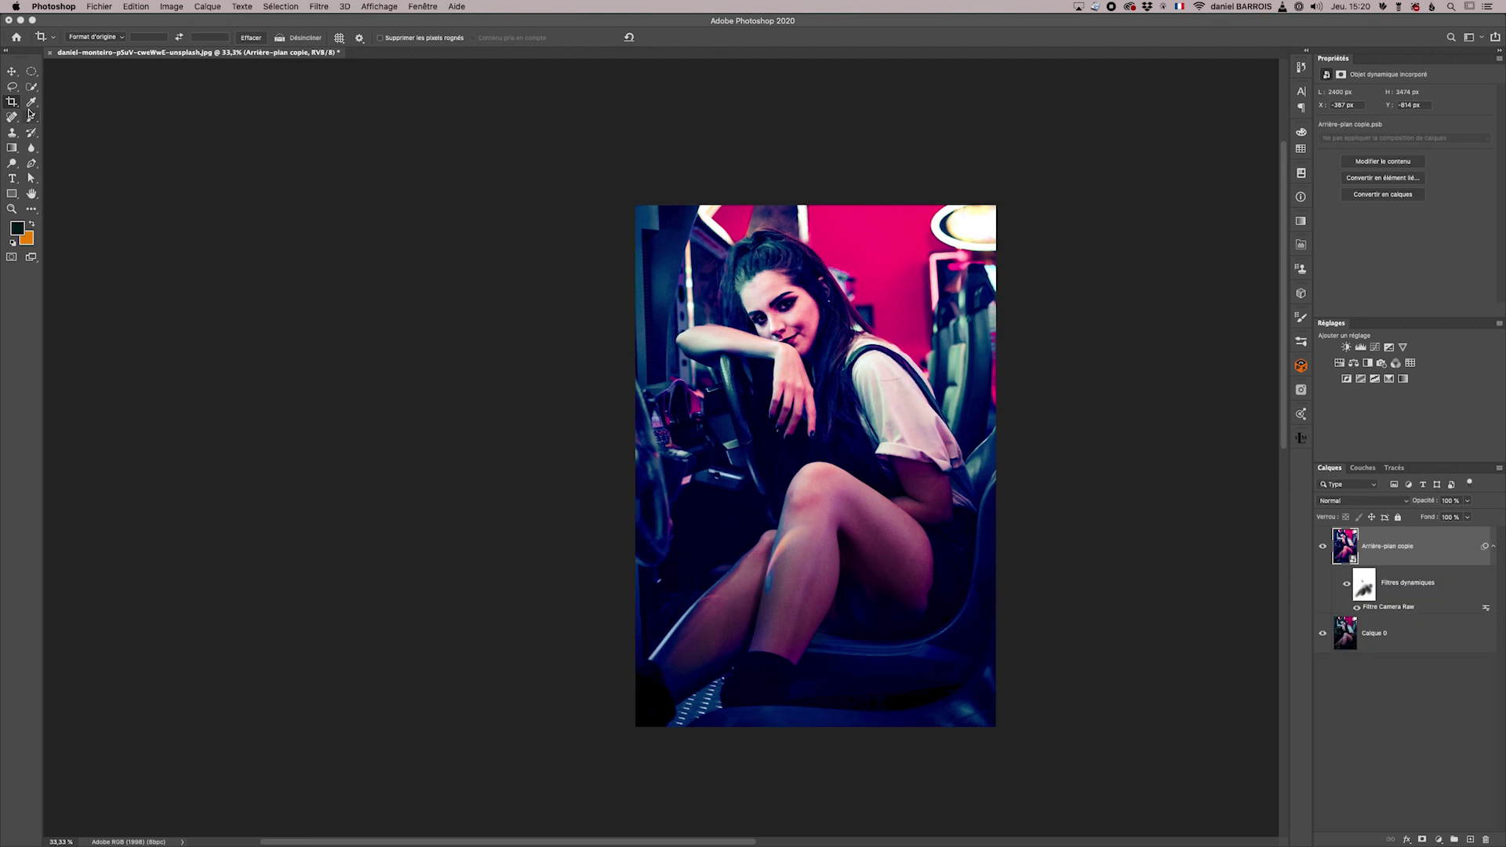
pyautogui.click(797, 388)
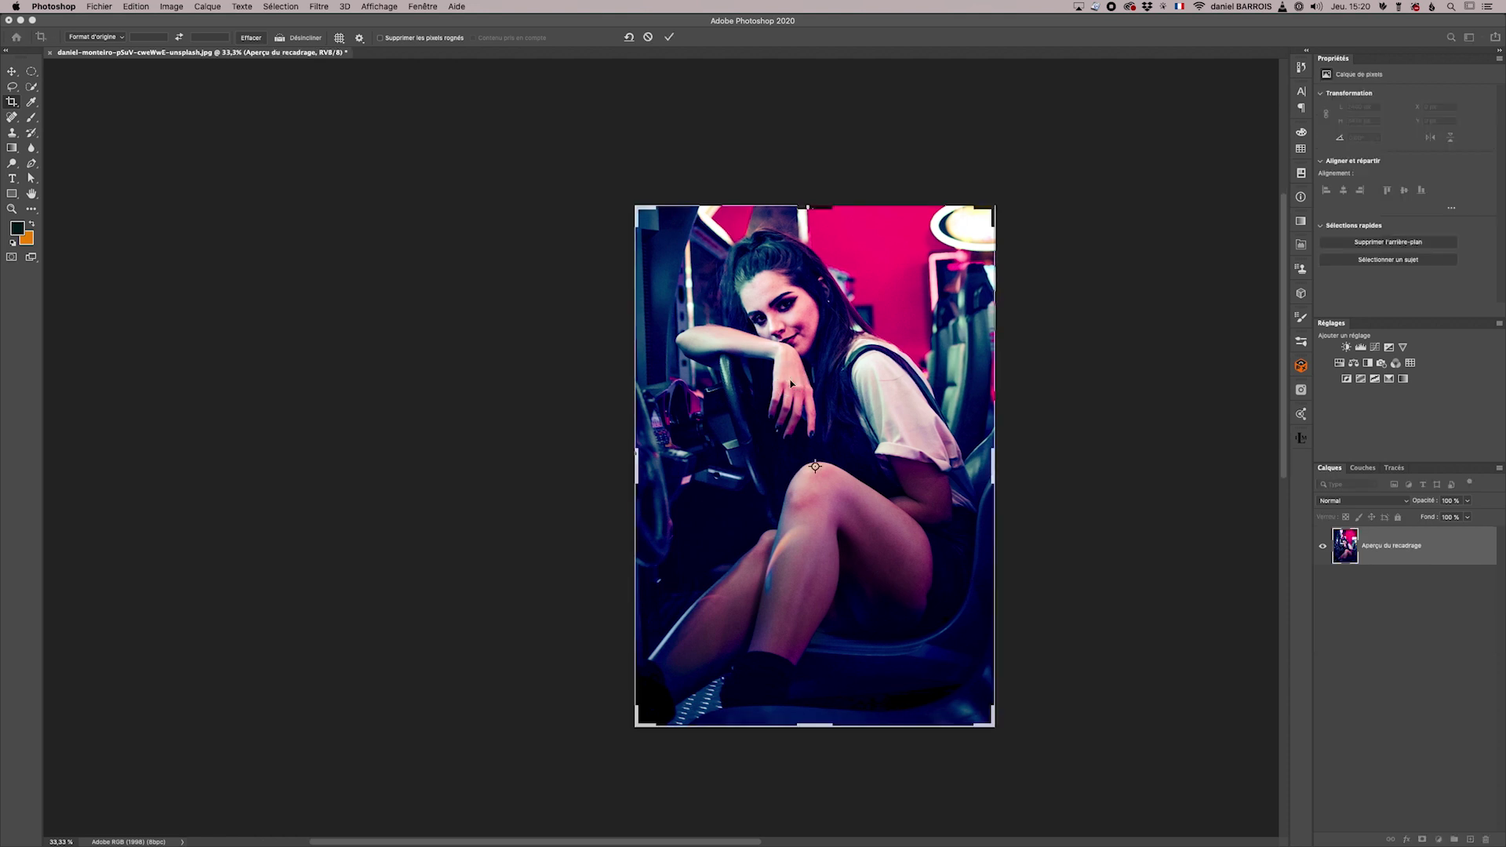
pyautogui.click(790, 383)
pyautogui.moveTo(790, 383); pyautogui.dragTo(789, 384)
# - Set the rule-of-thirds crop overlay to always show, then hide it again
pyautogui.click(339, 38)
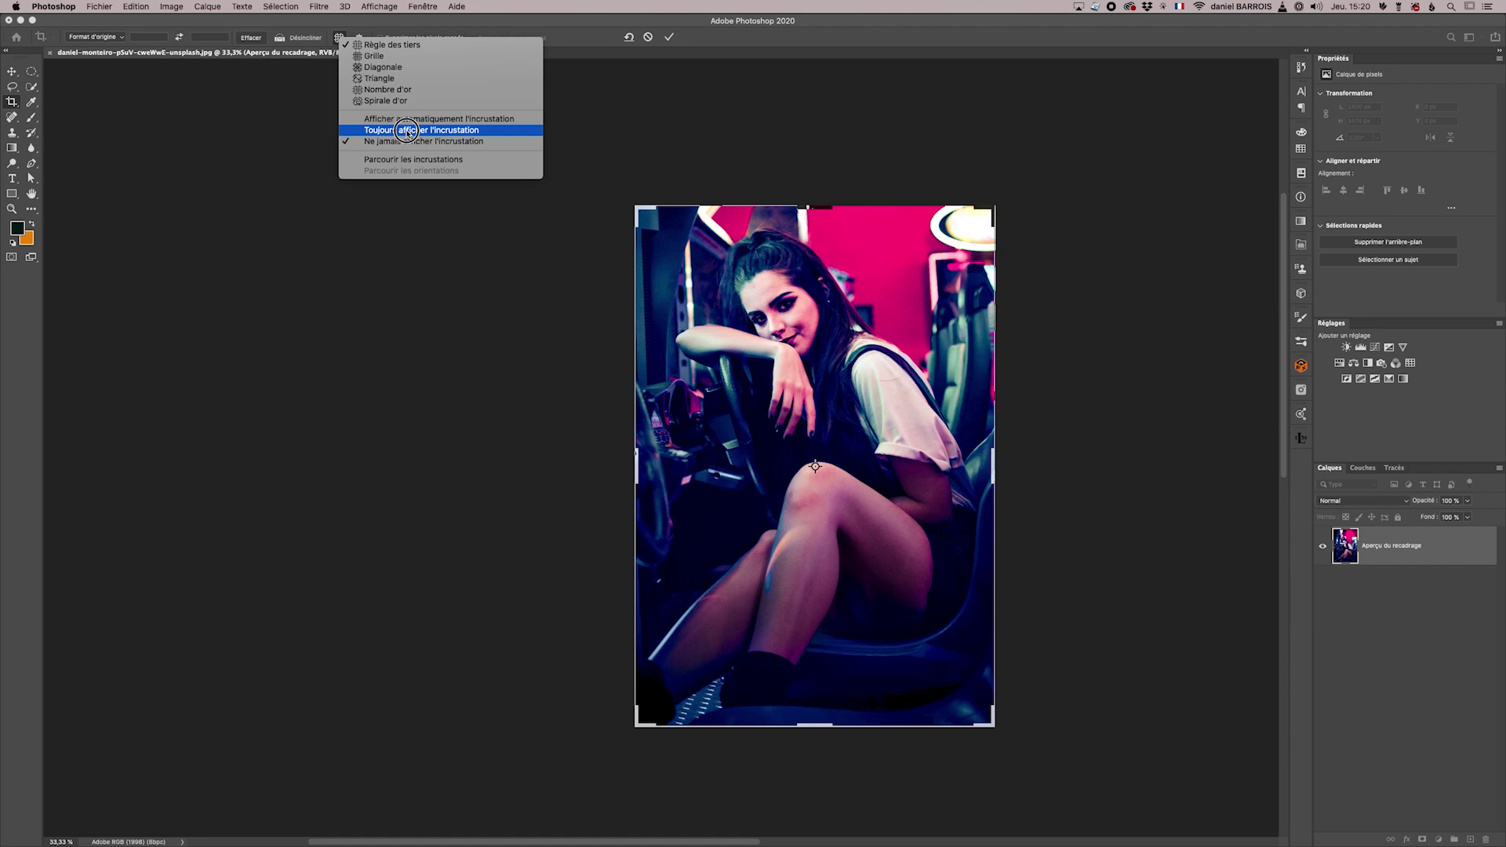
pyautogui.click(406, 131)
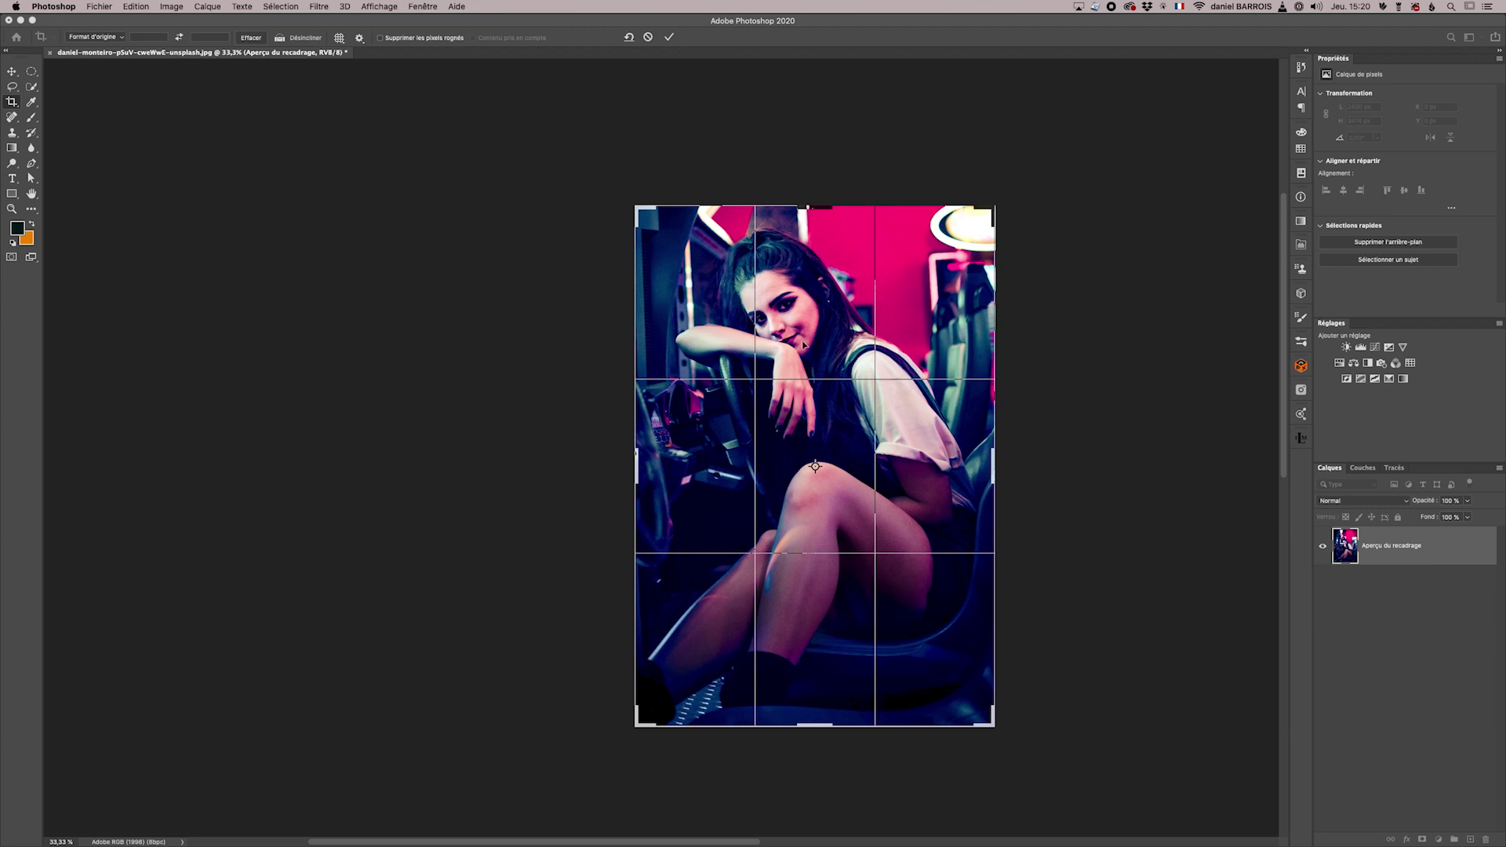
pyautogui.click(339, 37)
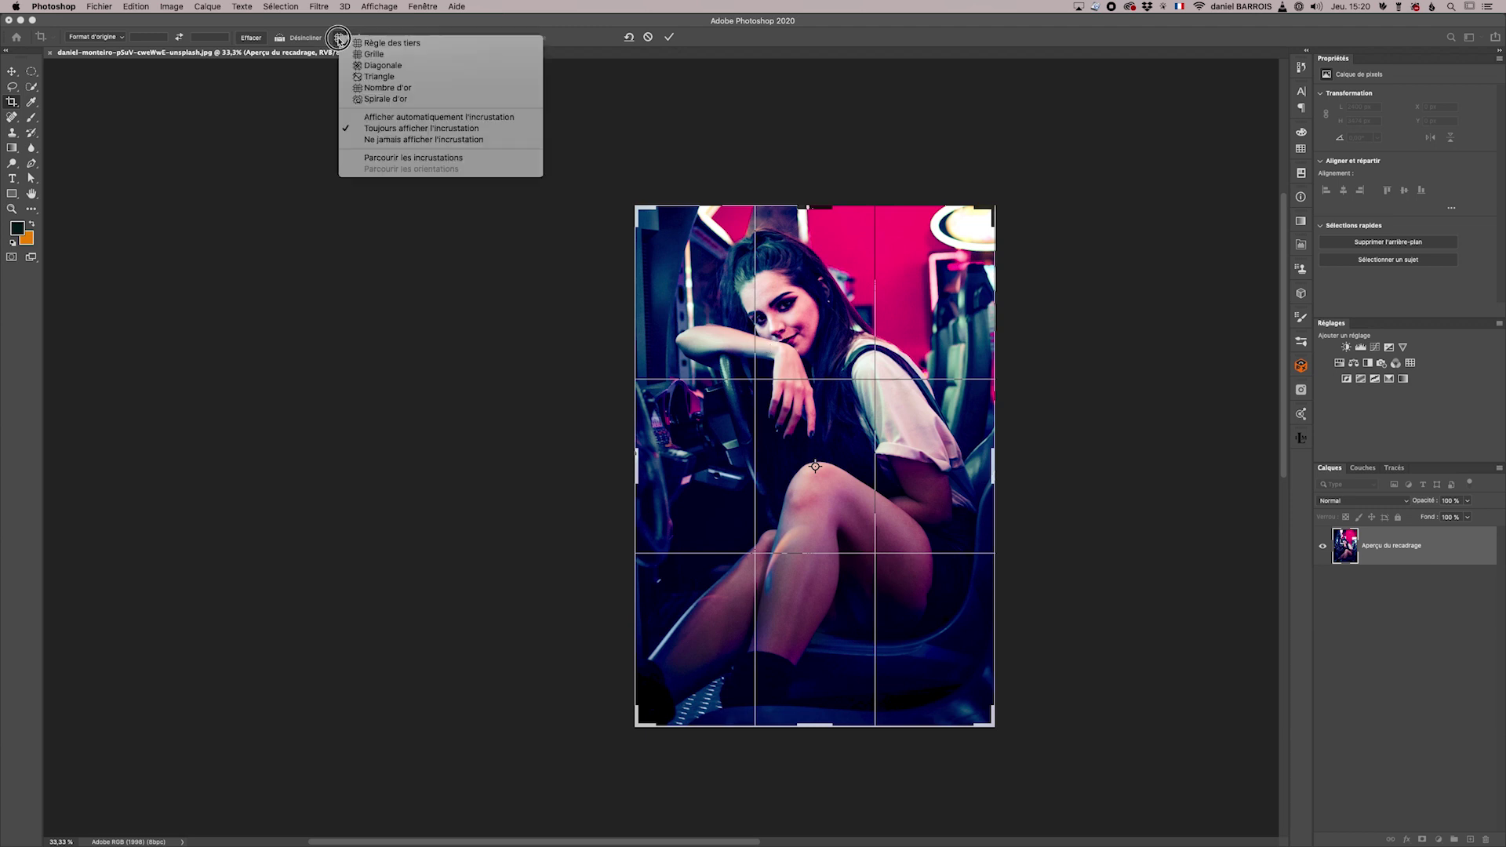
pyautogui.click(367, 139)
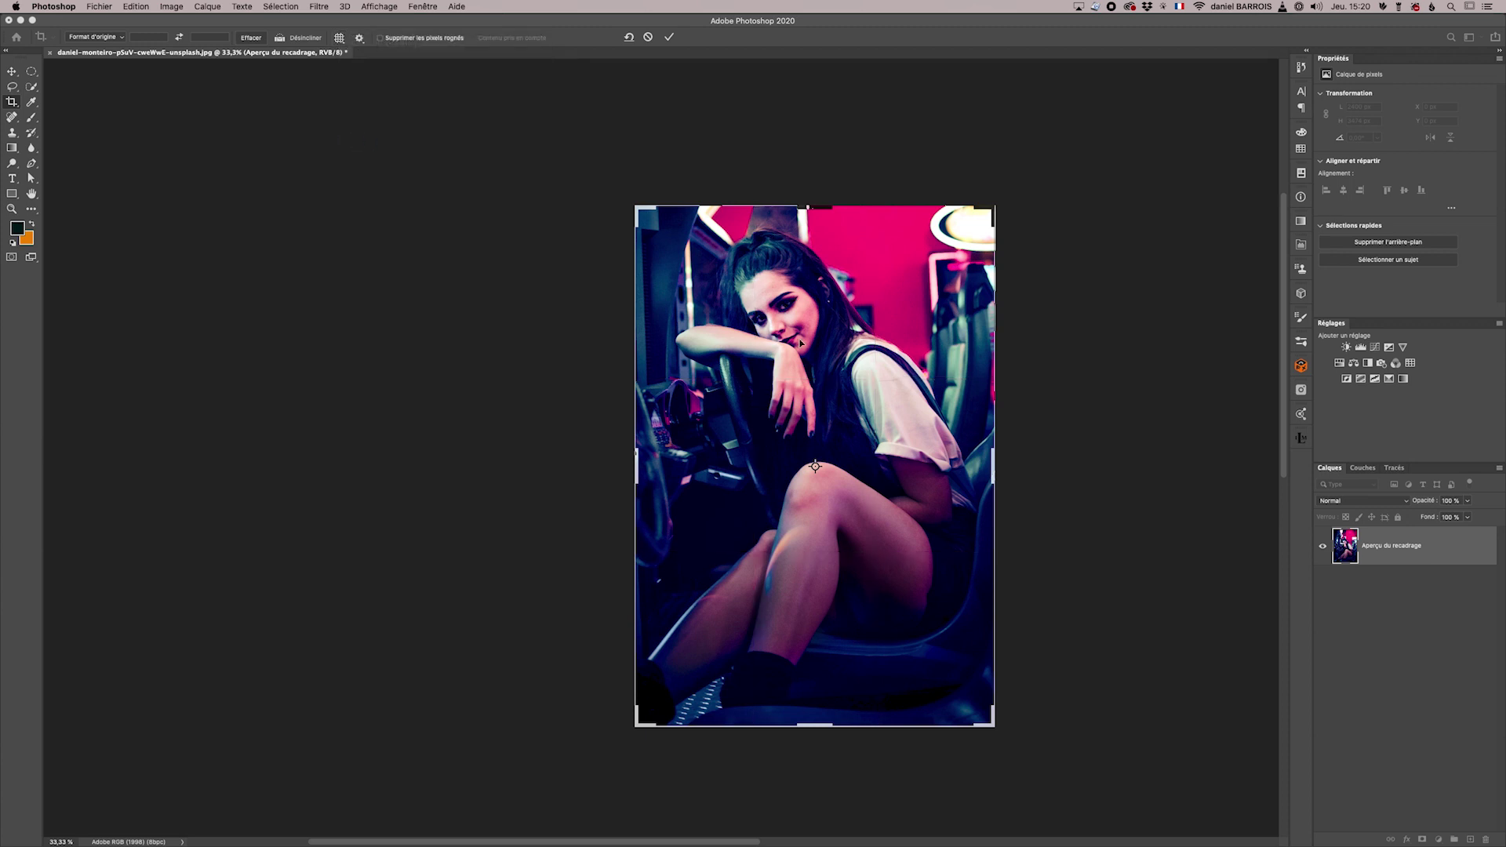
# - Shrink the crop from the top-right, shift the photo slightly down, and apply it
pyautogui.moveTo(992, 205); pyautogui.dragTo(986, 214)
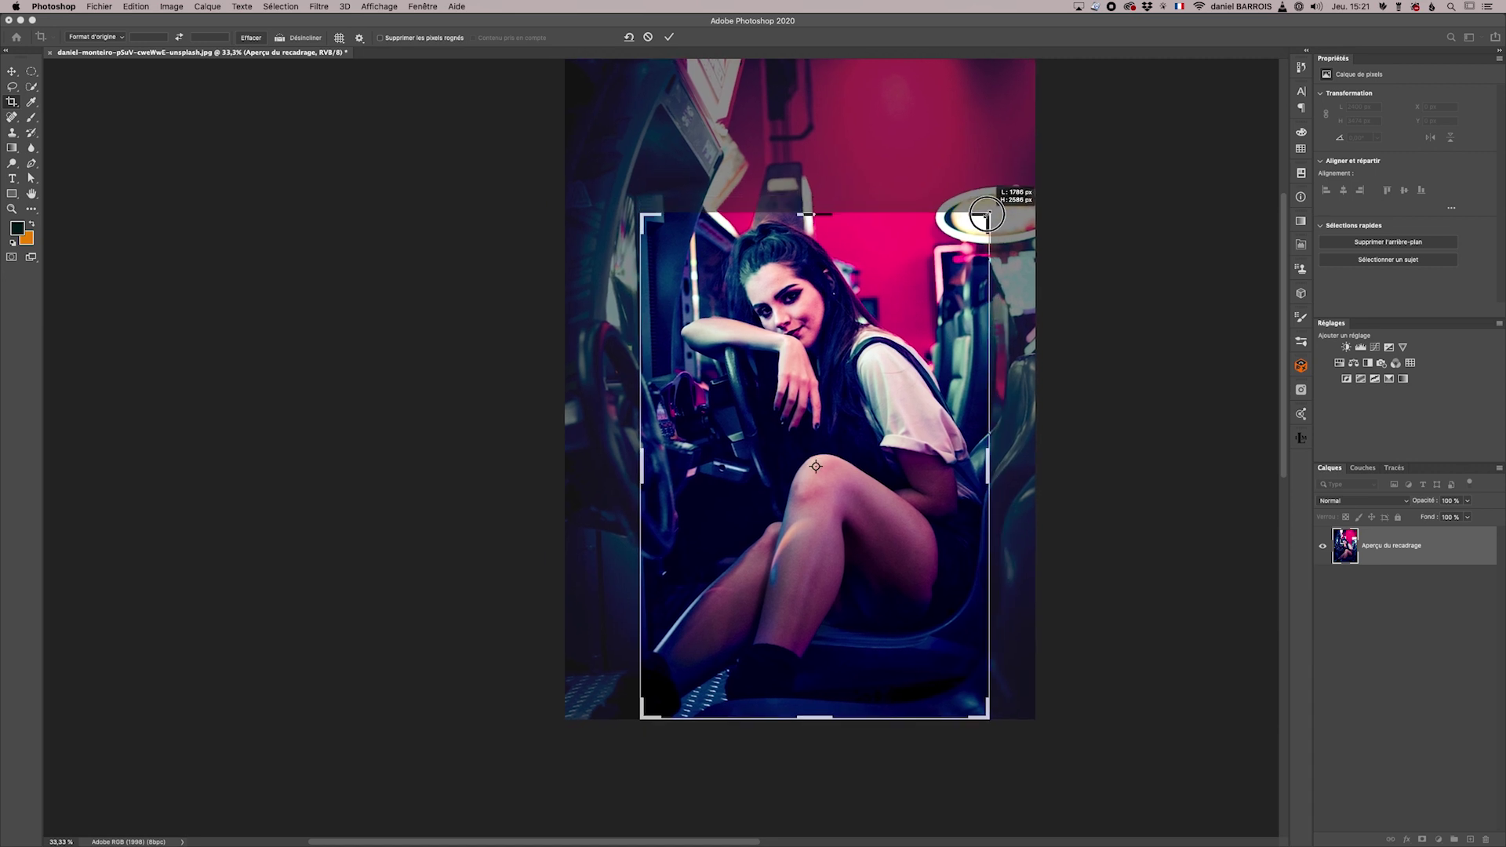
pyautogui.moveTo(987, 214); pyautogui.dragTo(987, 215)
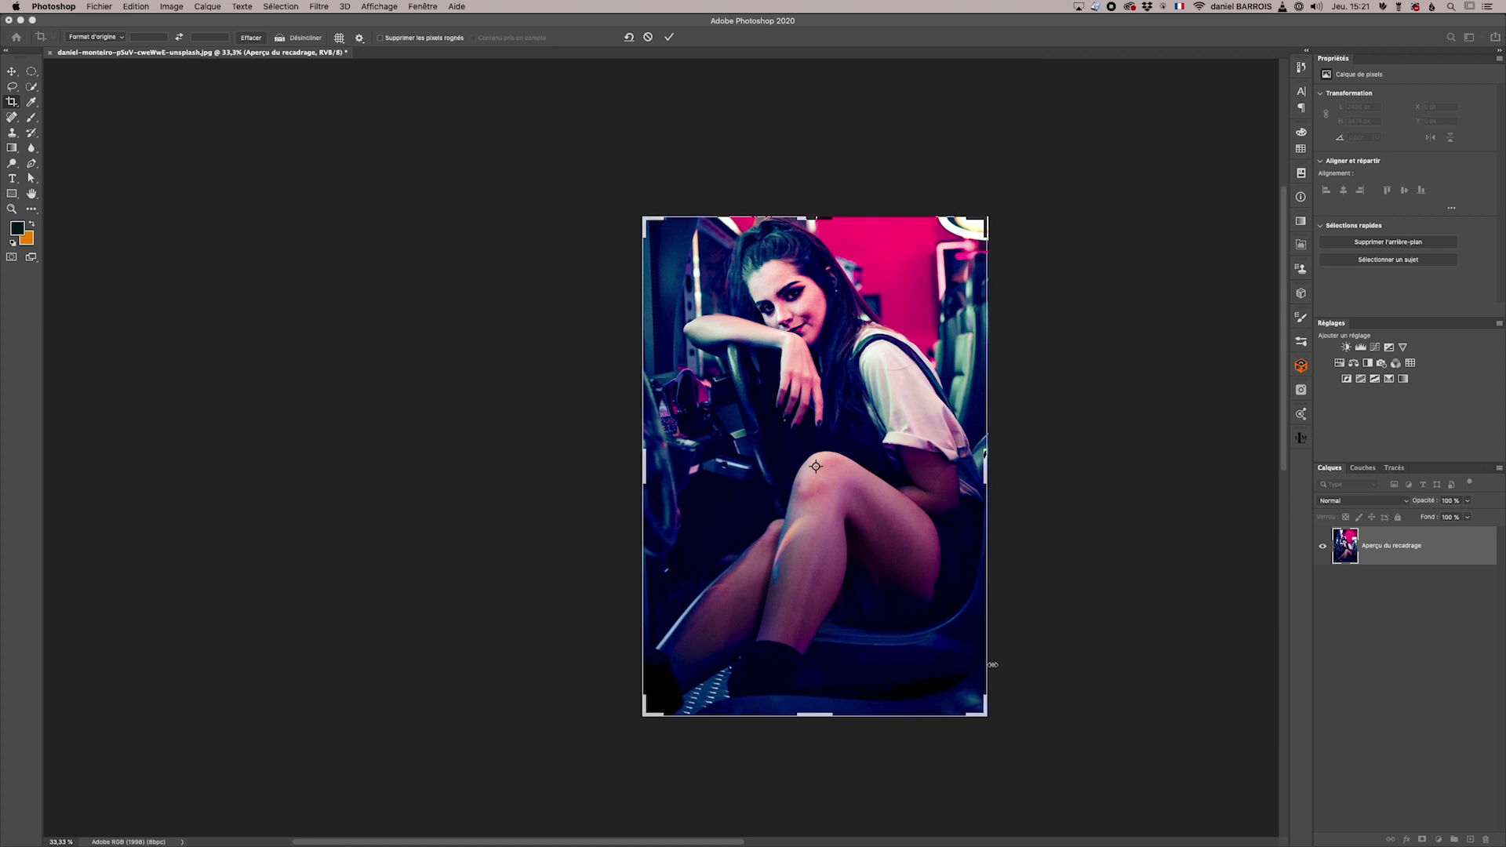
pyautogui.moveTo(801, 586); pyautogui.dragTo(803, 599)
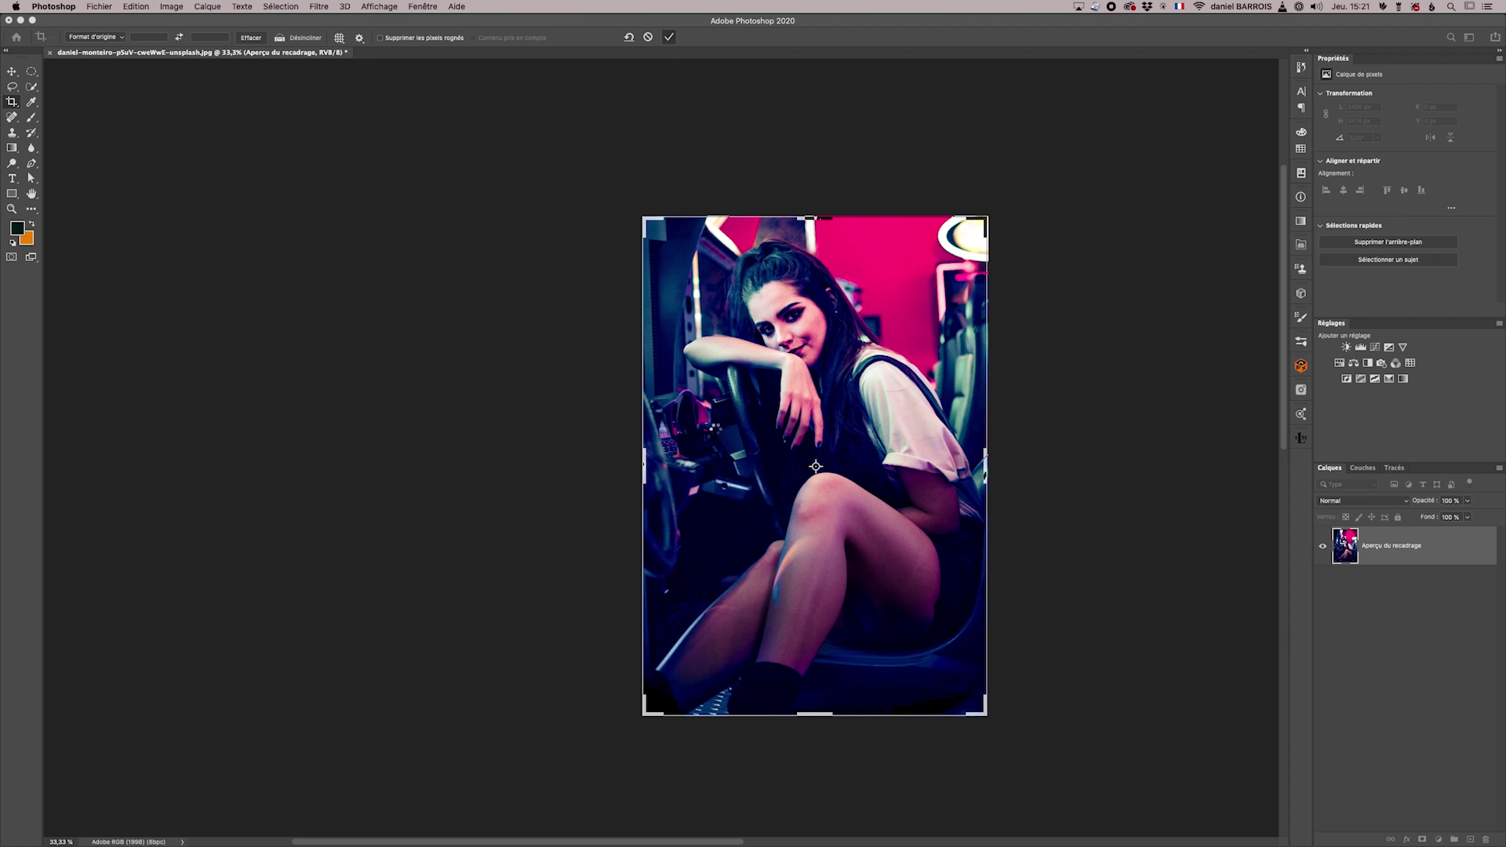
pyautogui.press('Return')
pyautogui.hotkey('ctrl', '0')
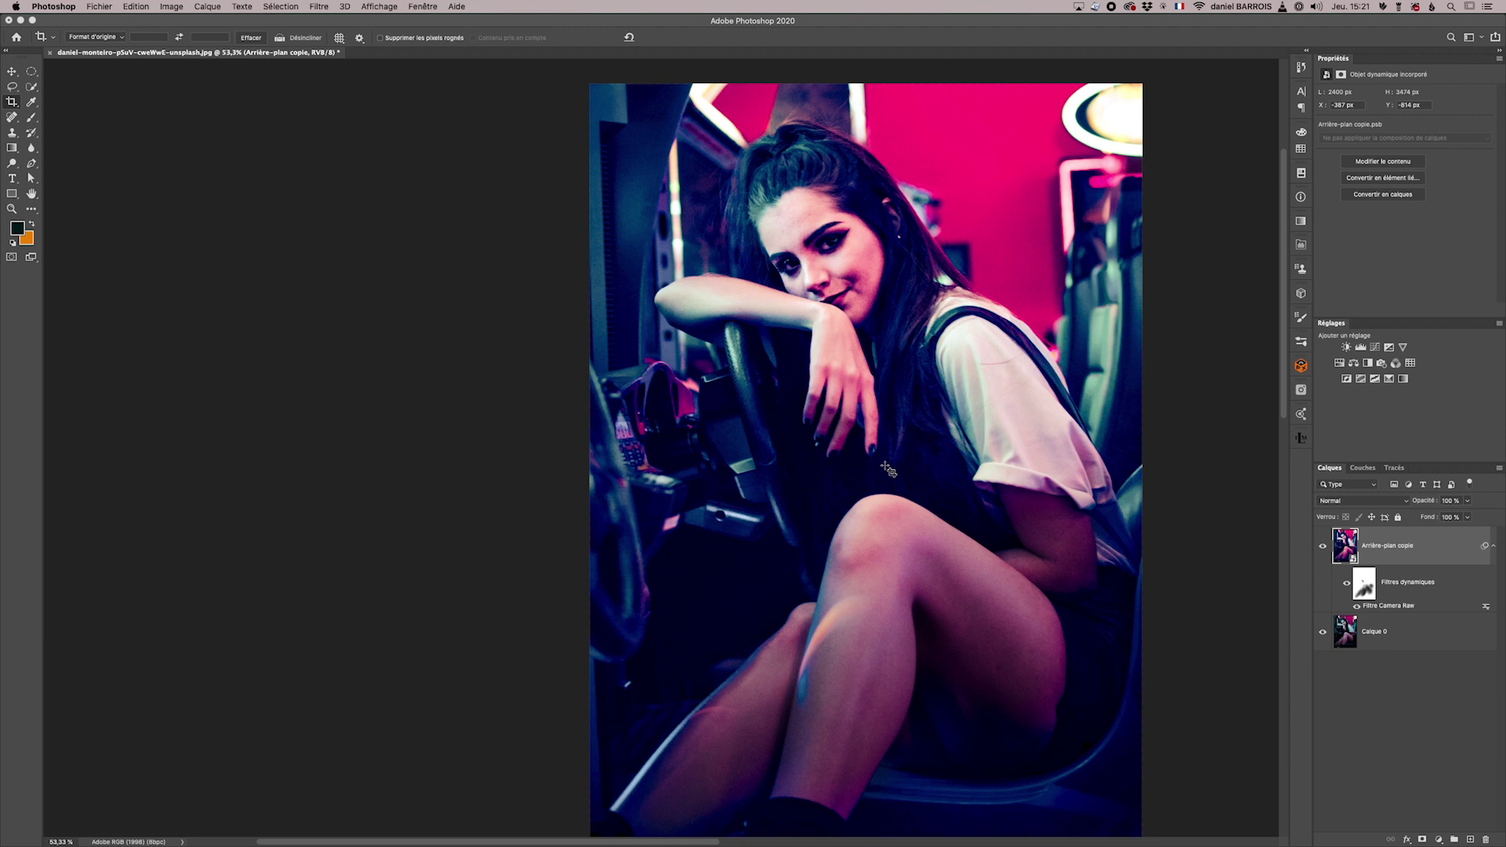
pyautogui.moveTo(960, 443); pyautogui.dragTo(818, 422)
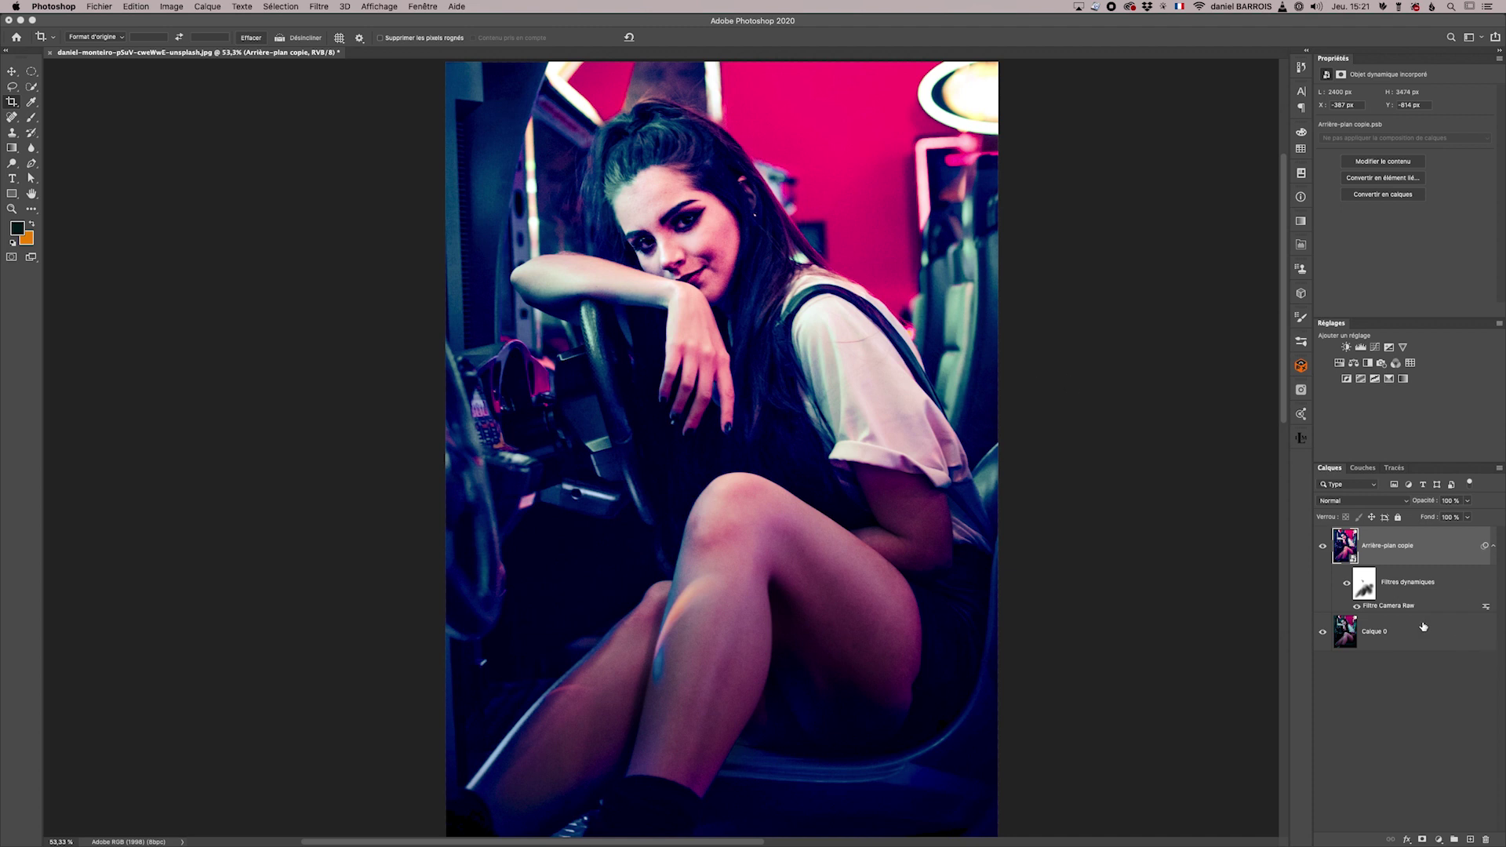
pyautogui.click(1322, 549)
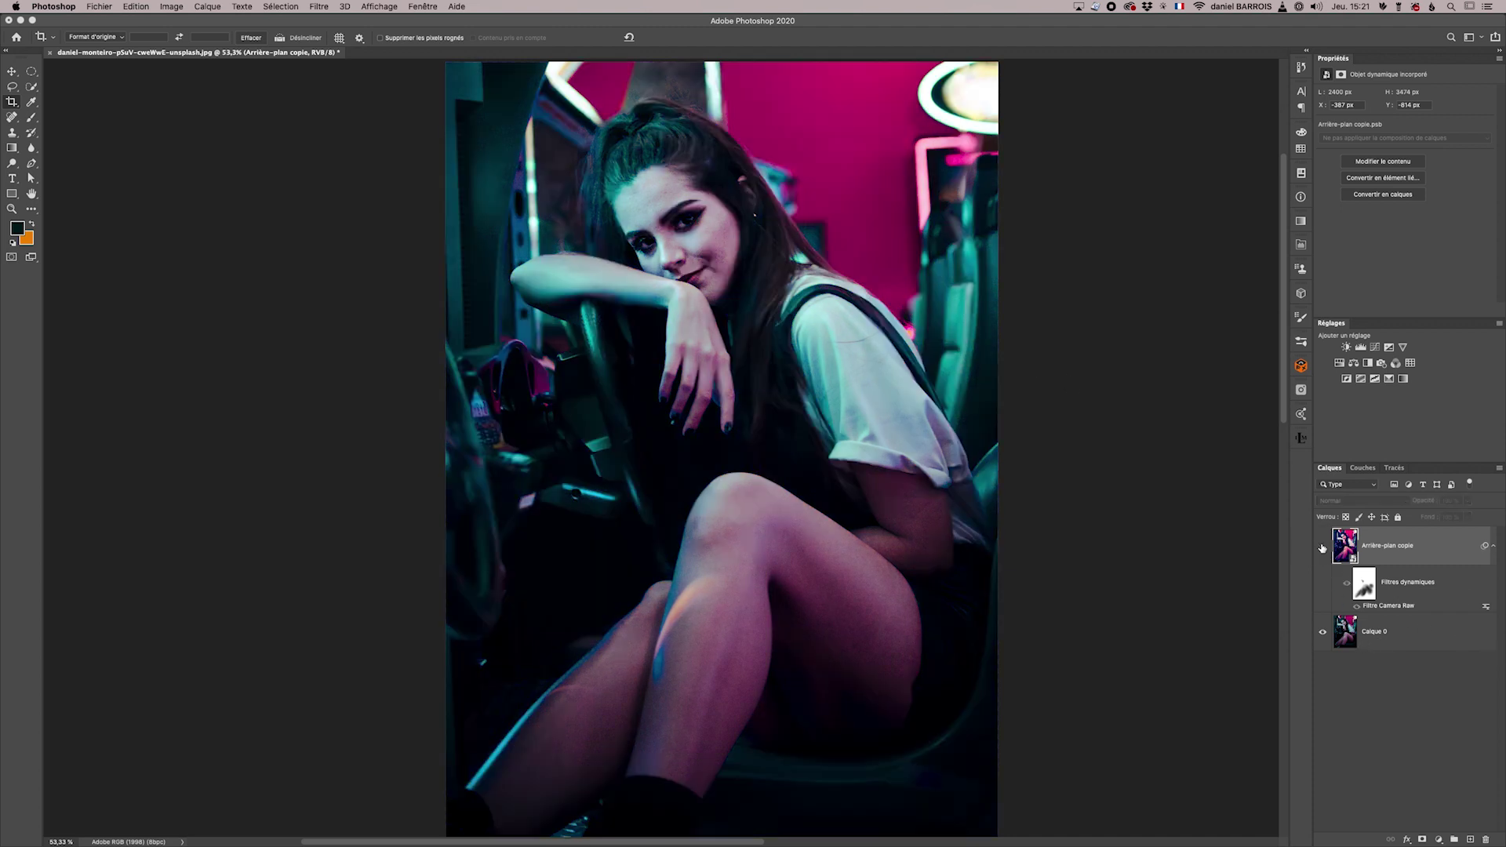
pyautogui.click(1322, 548)
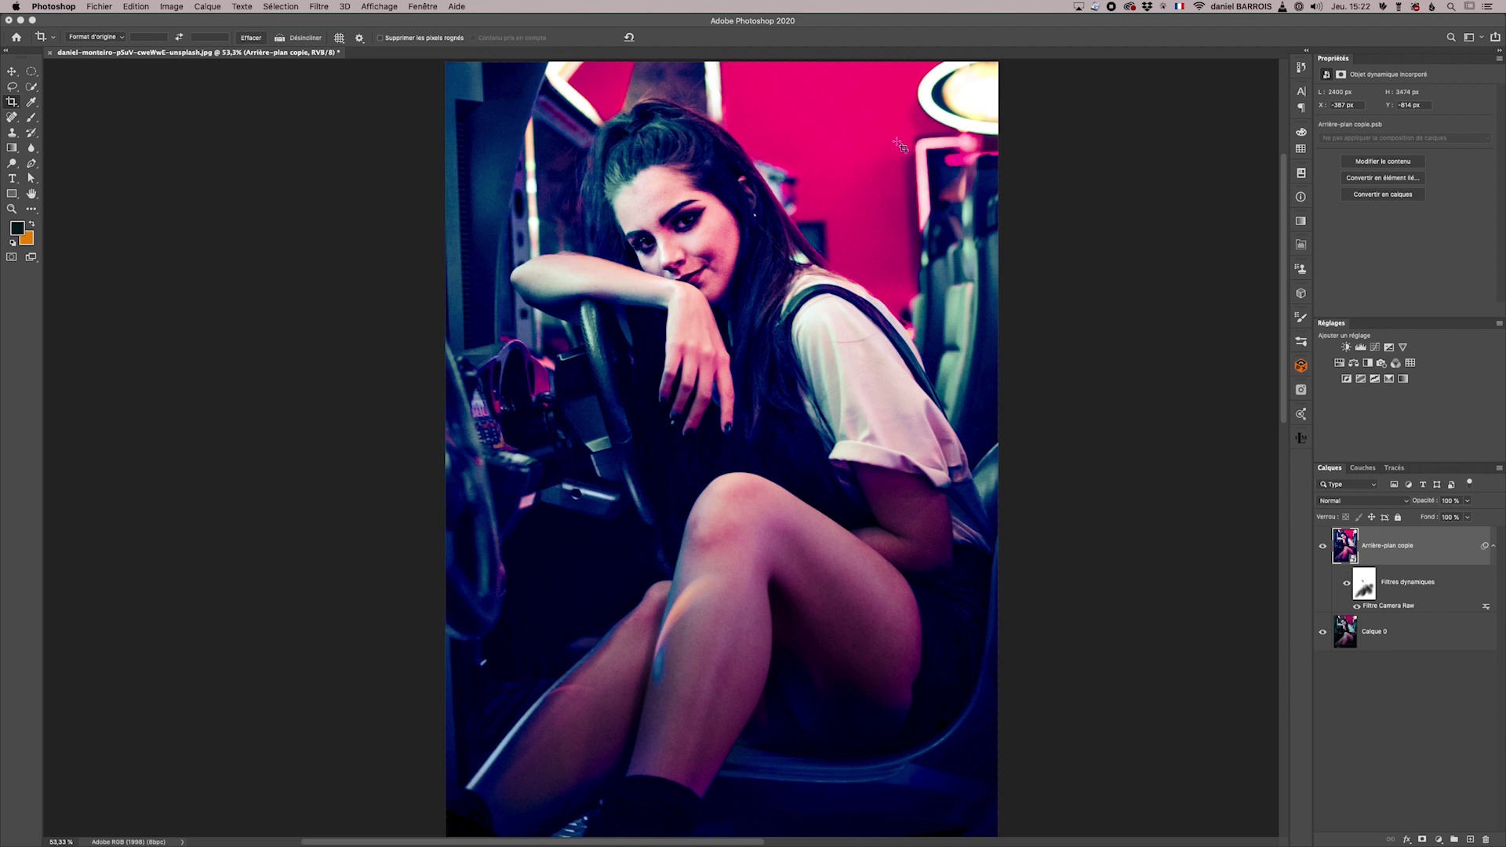
# - Try a Camera Raw Effets vignette of about -66, then cancel to discard it
pyautogui.doubleClick(1385, 606)
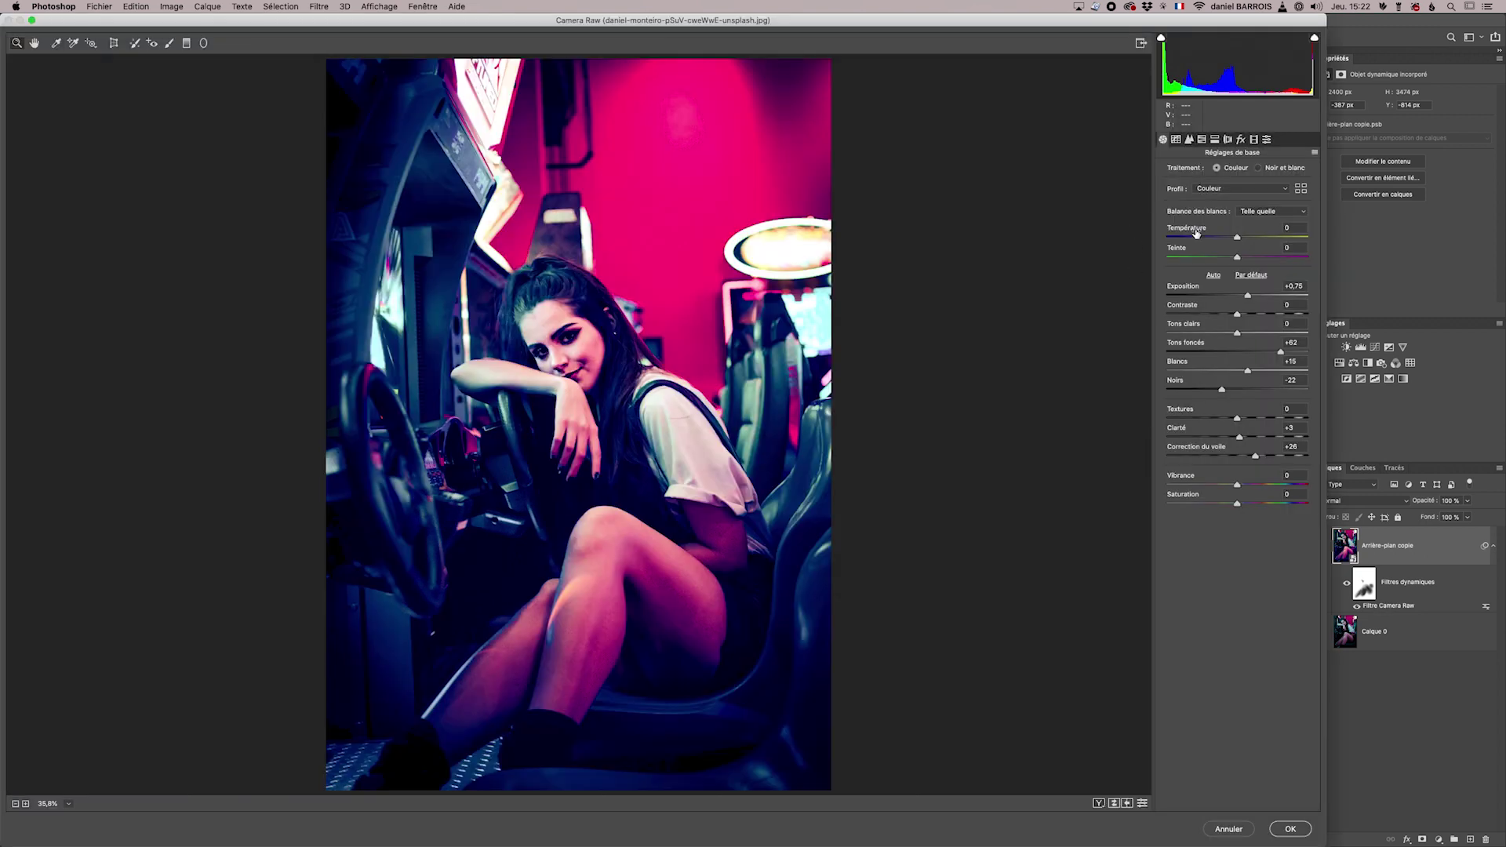
pyautogui.click(1241, 140)
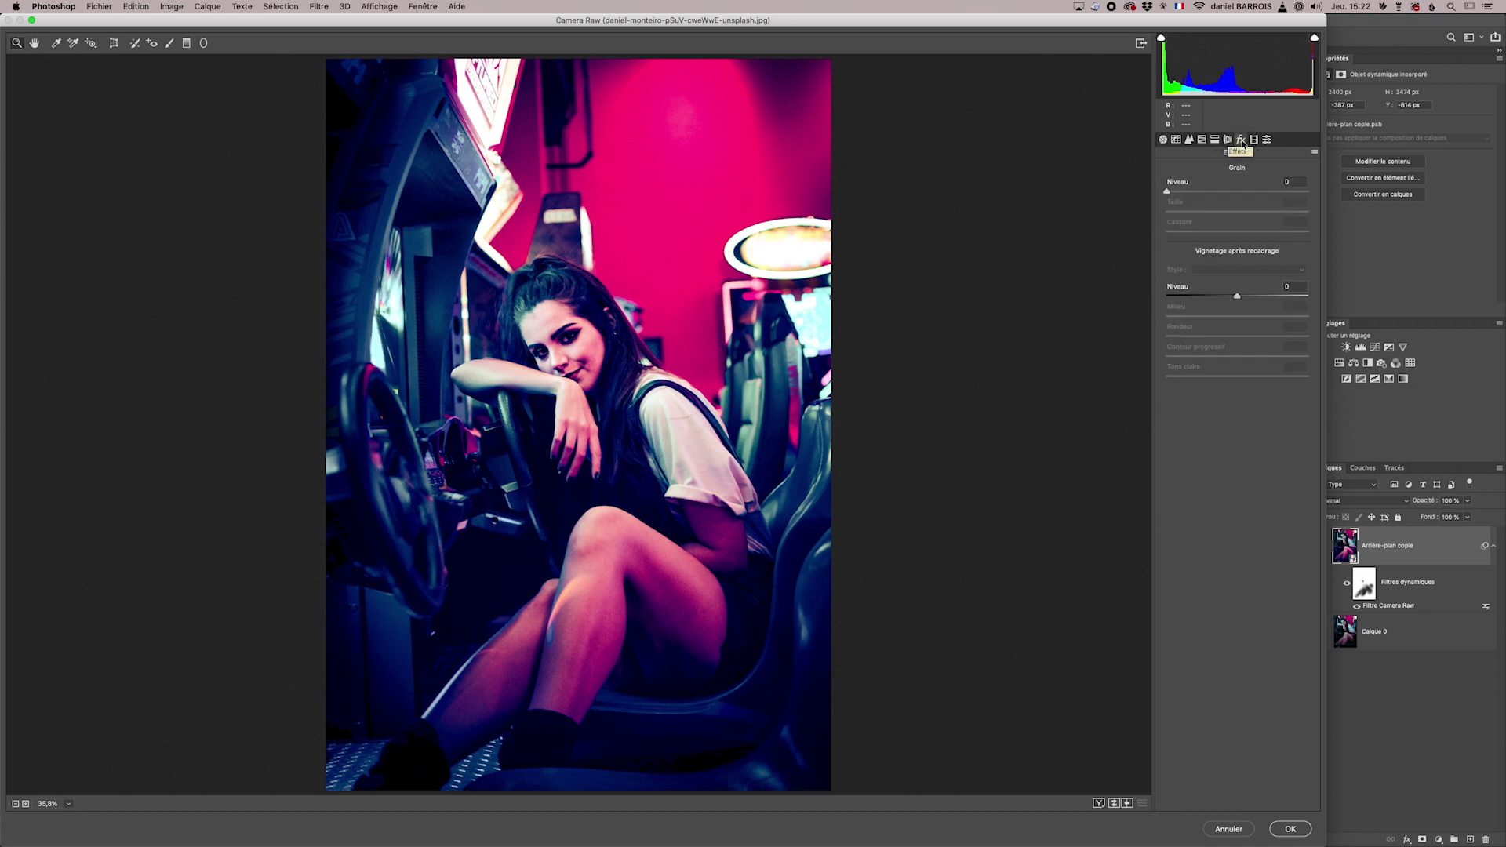
pyautogui.moveTo(1238, 297); pyautogui.dragTo(1189, 299)
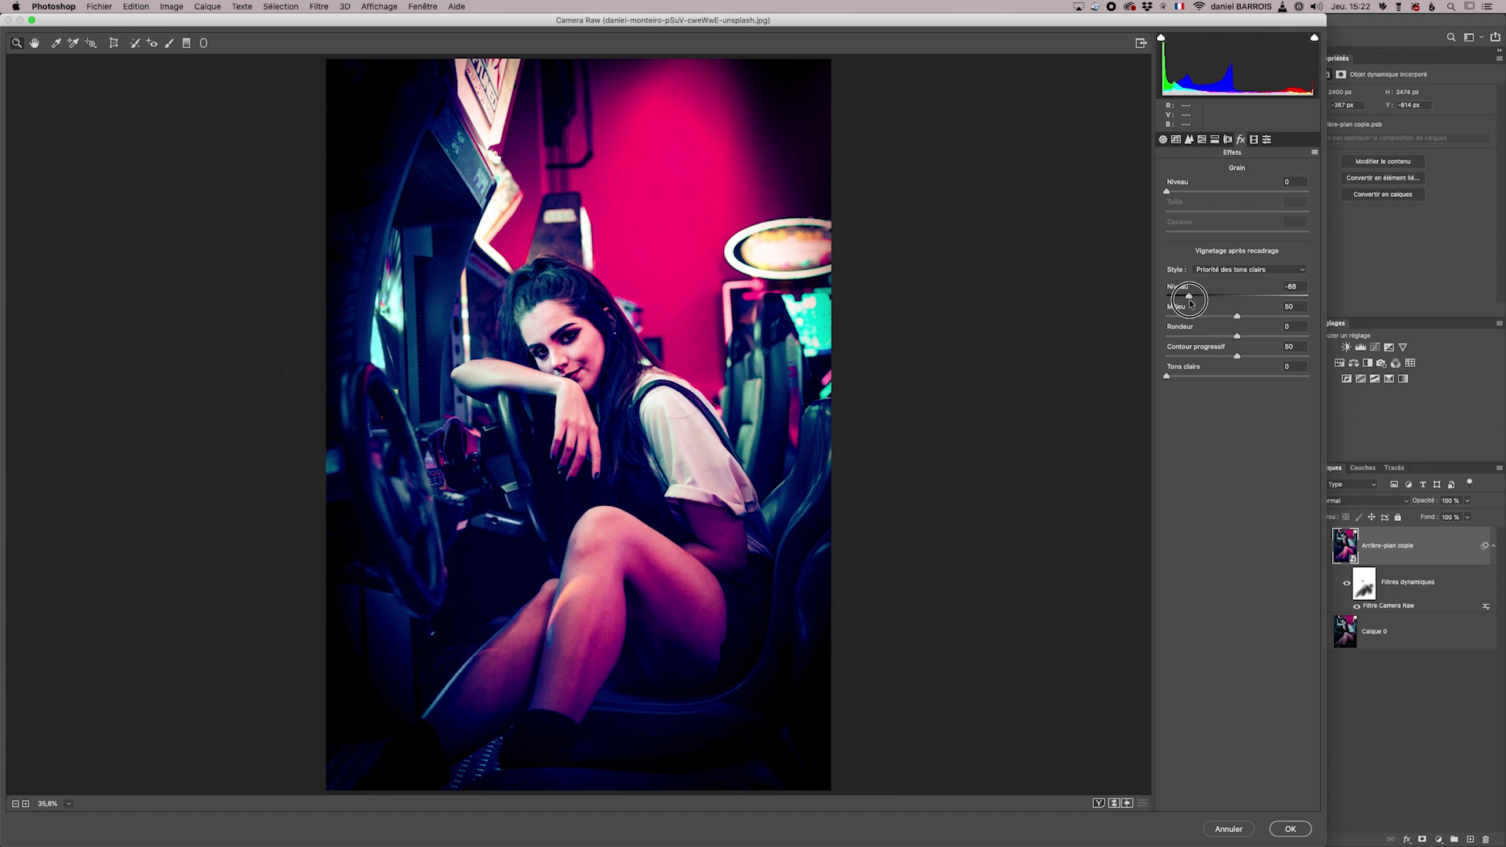
pyautogui.moveTo(1189, 300); pyautogui.dragTo(1189, 301)
pyautogui.click(1227, 830)
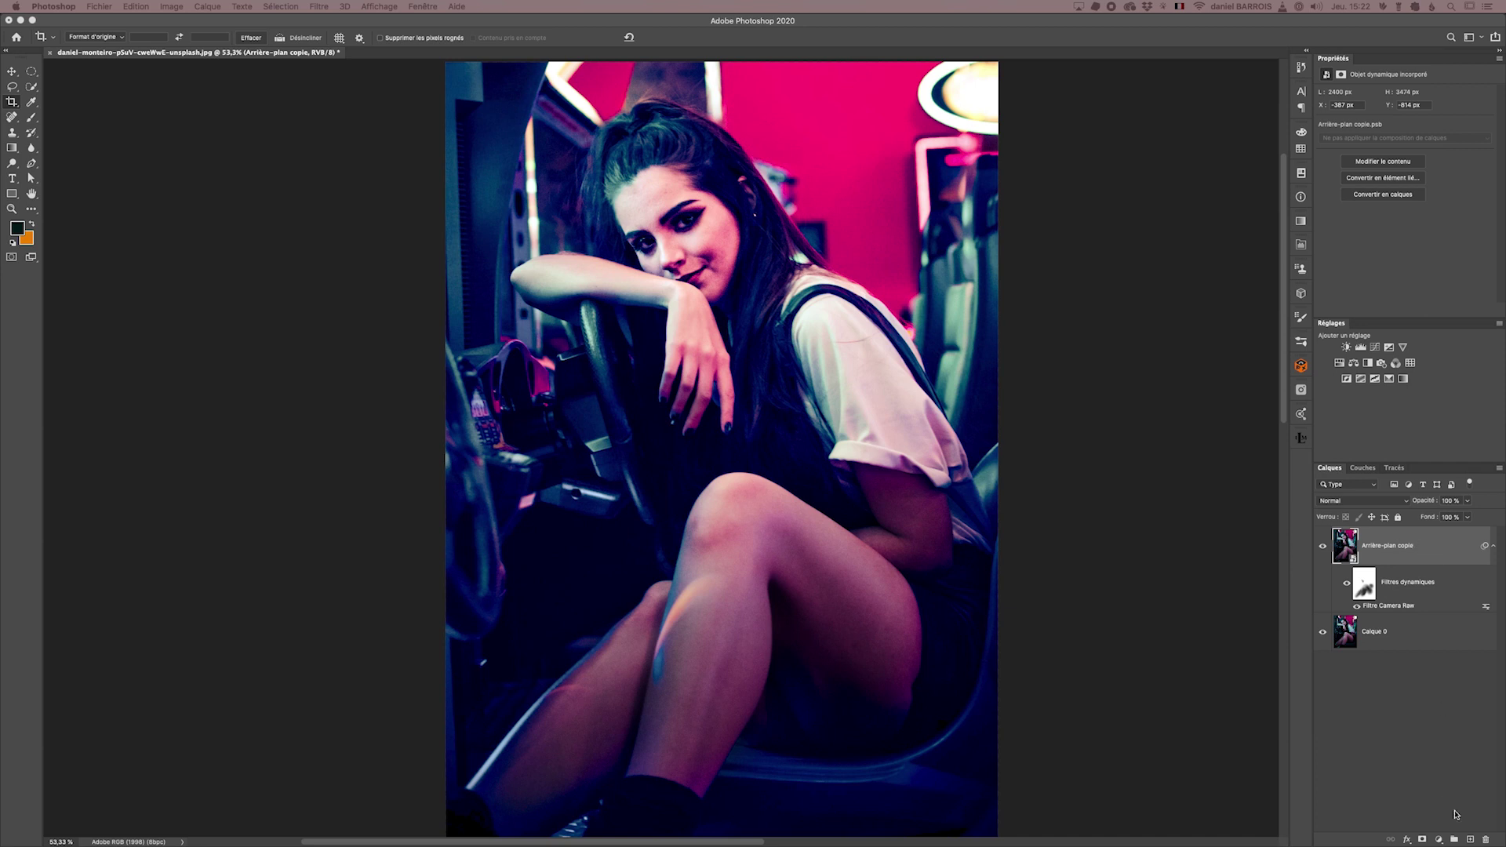
# - Add a new layer, Calque 1, set to the Produit (Multiply) blend mode
pyautogui.click(1470, 840)
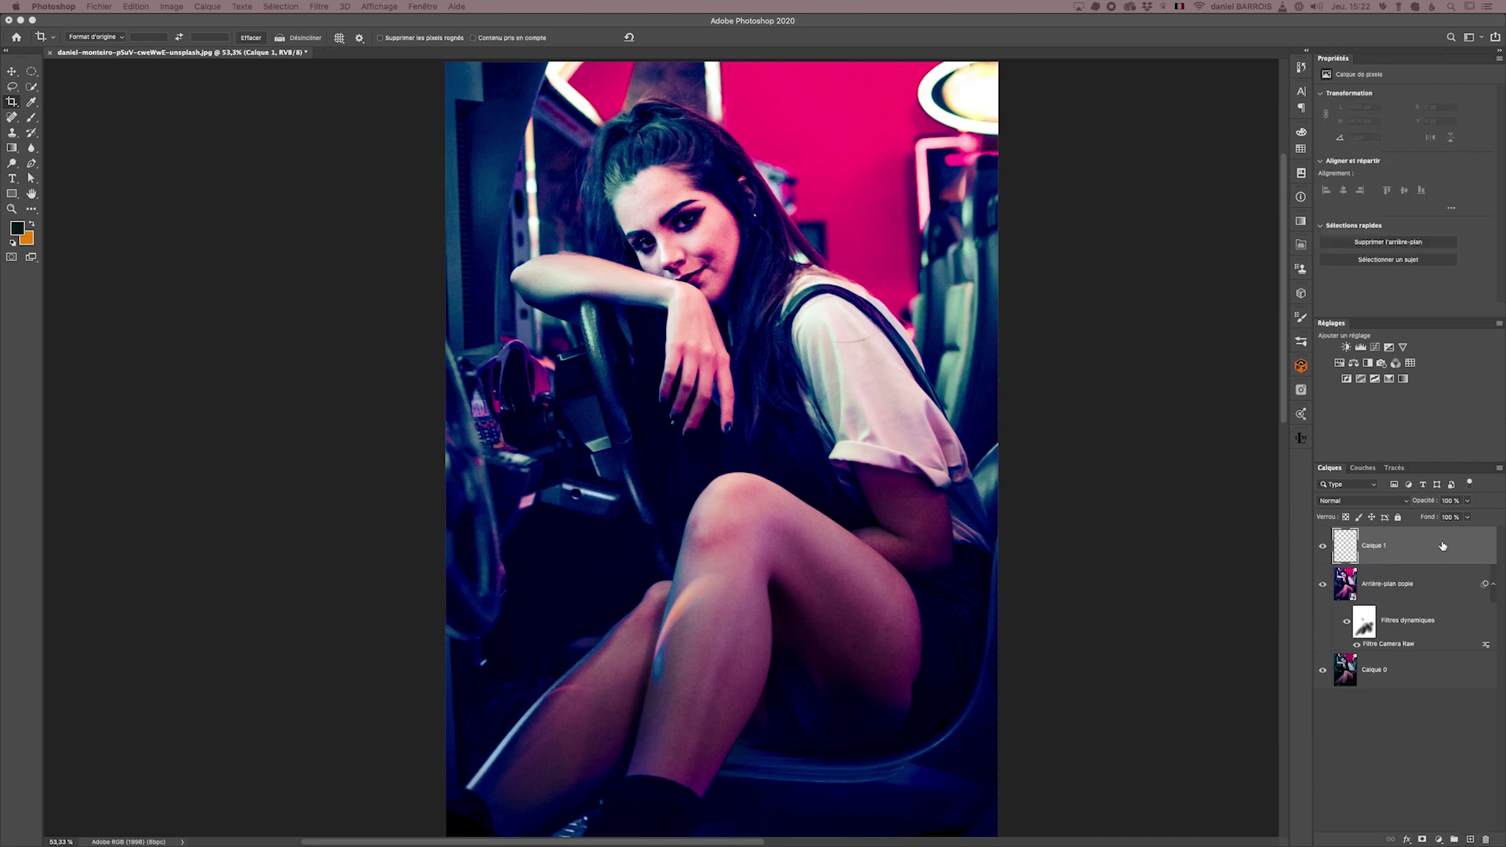
pyautogui.click(1346, 502)
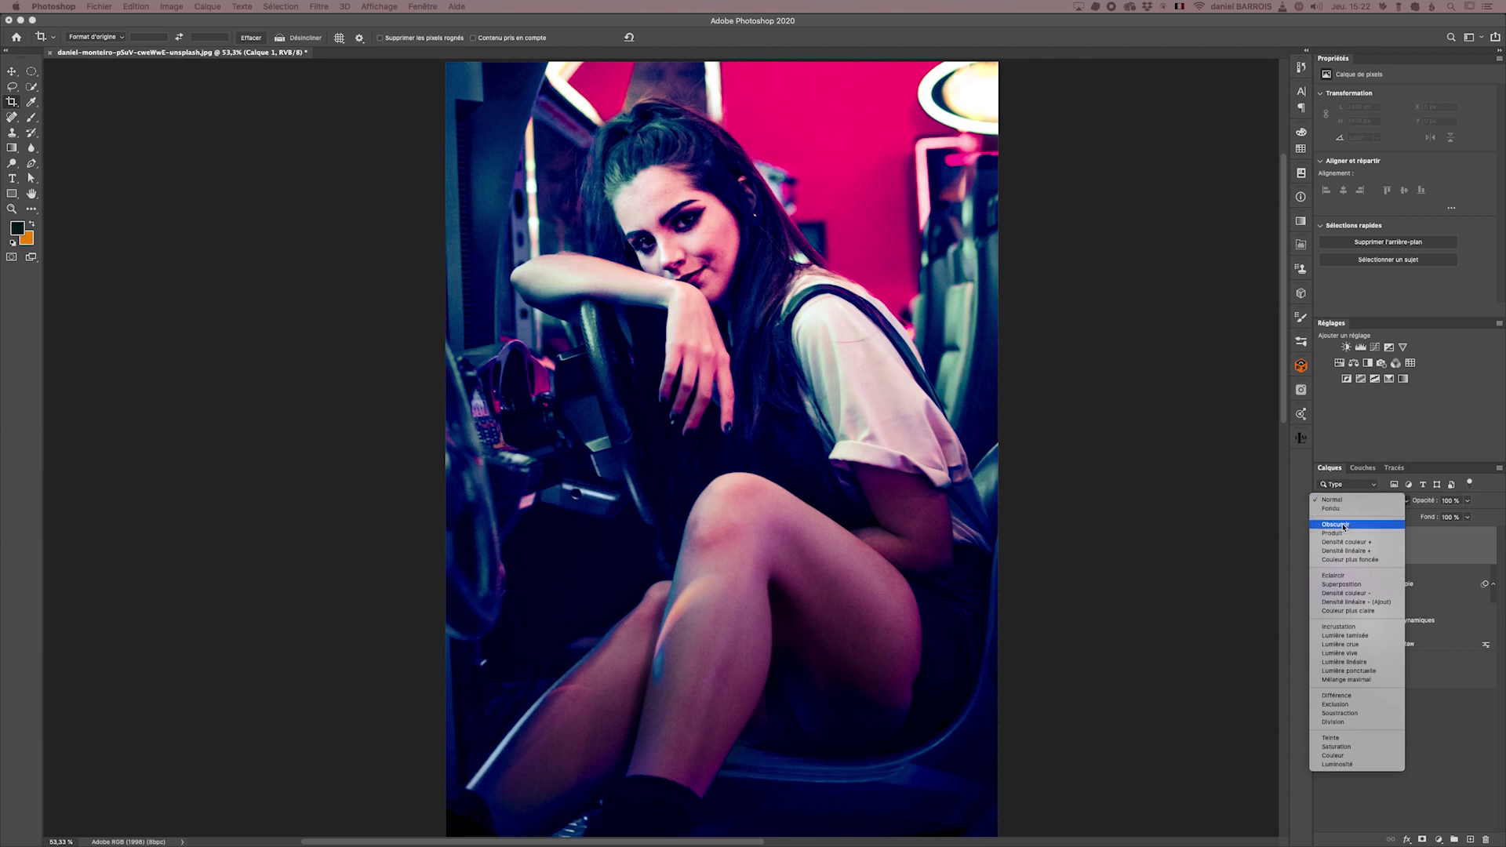
pyautogui.click(1345, 534)
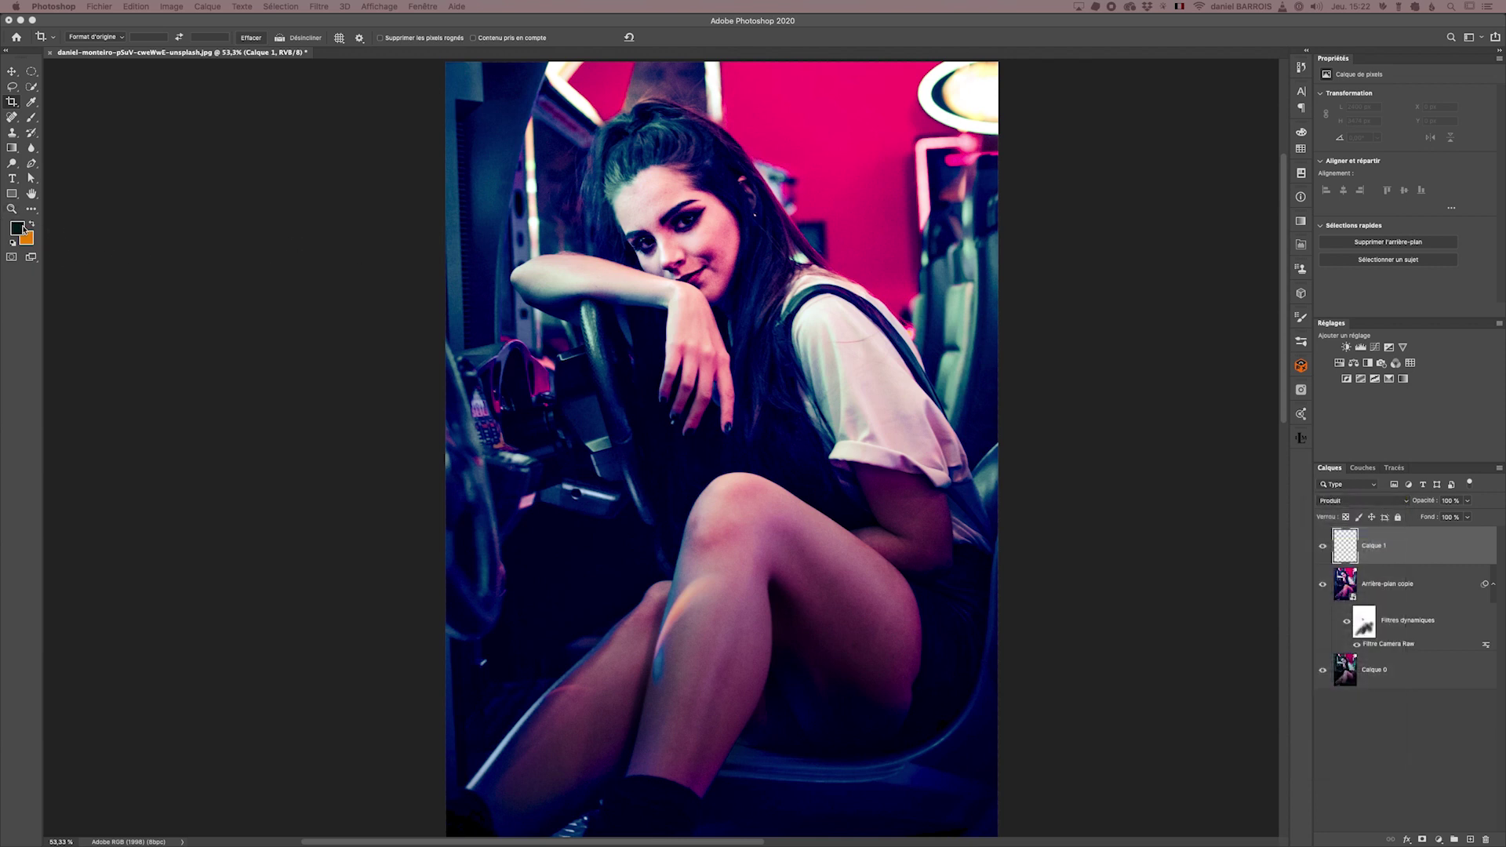
# - Burn the top edge, upper corners and bright lamp with a large brush of about 610 px
pyautogui.click(31, 117)
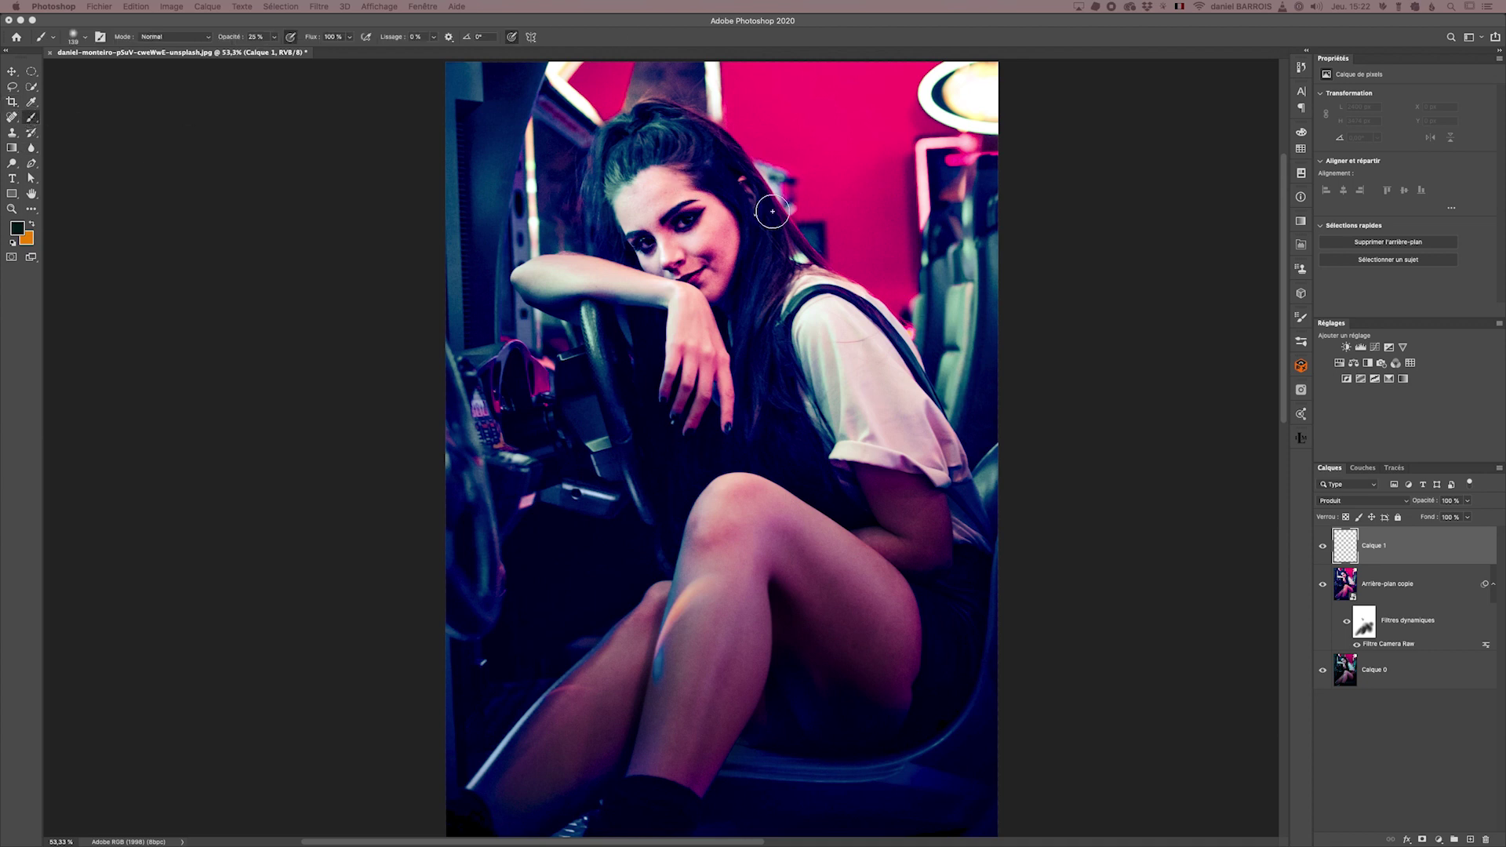
pyautogui.moveTo(772, 211); pyautogui.dragTo(836, 214)
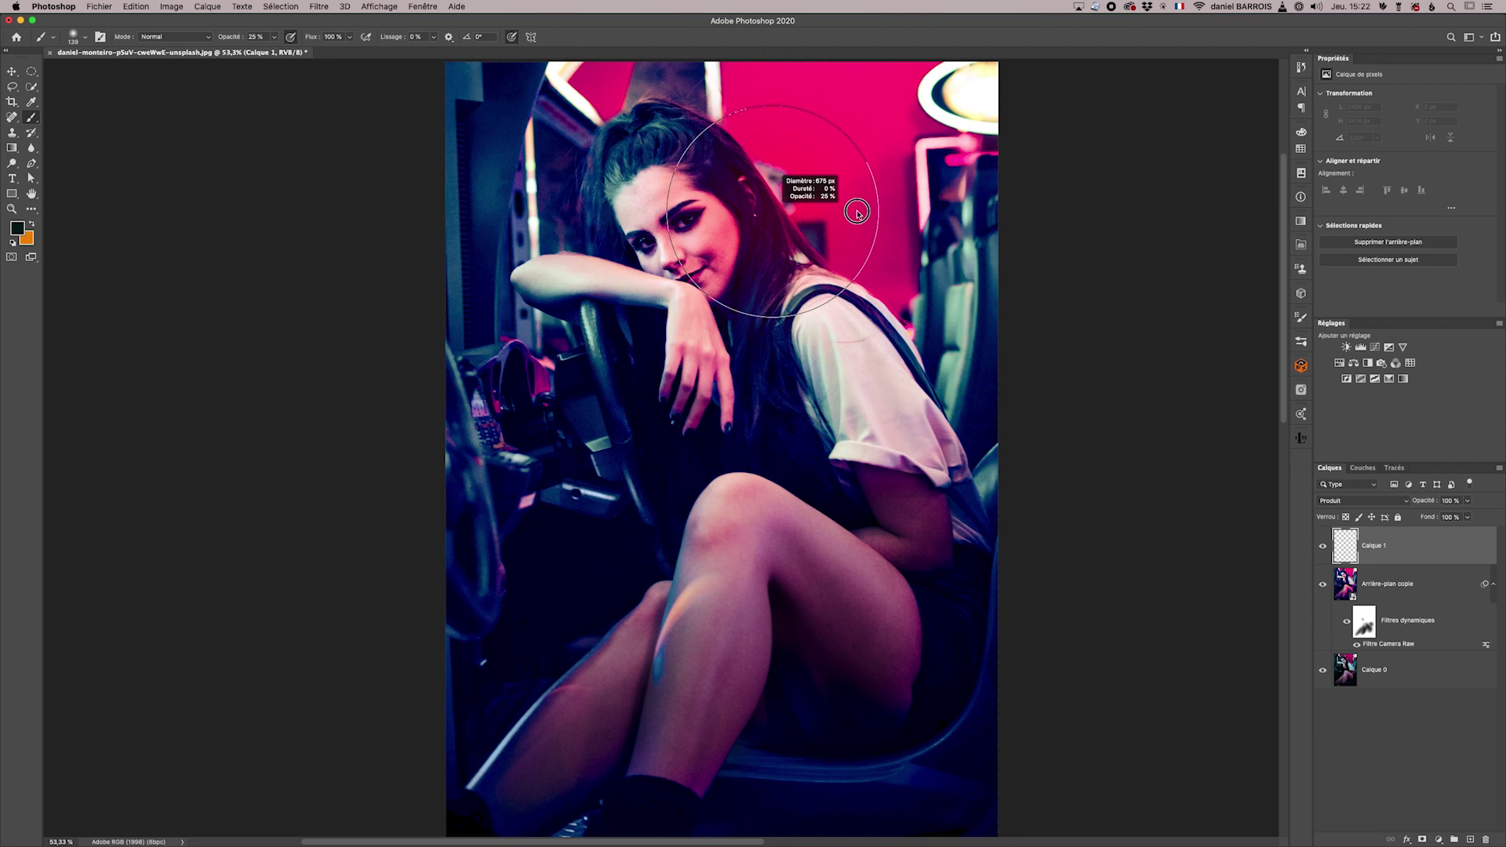
pyautogui.moveTo(836, 215); pyautogui.dragTo(847, 214)
pyautogui.scroll(-2, 817, 290)
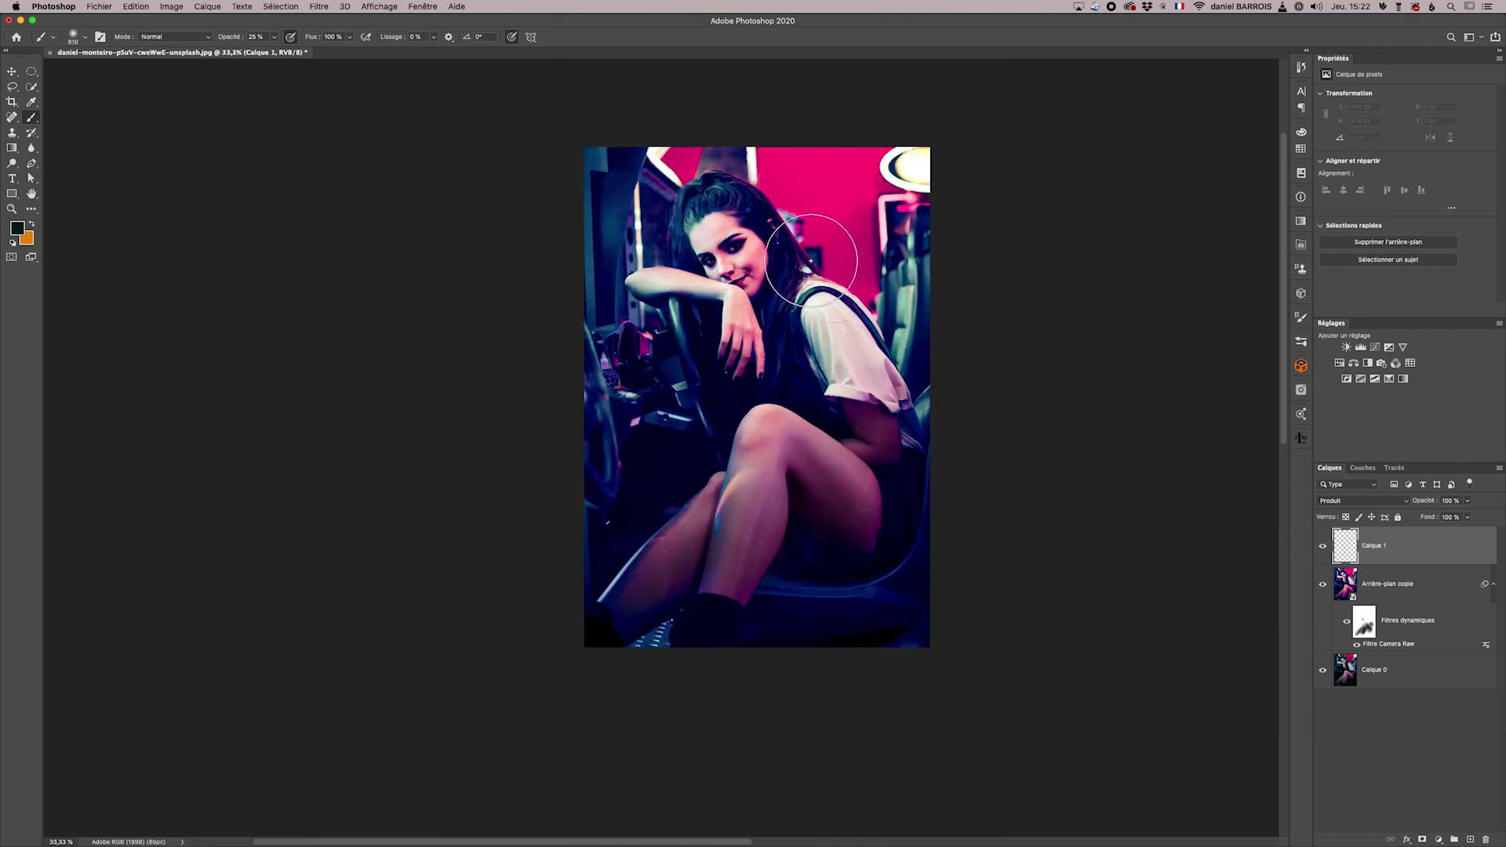
pyautogui.moveTo(809, 266); pyautogui.dragTo(890, 226)
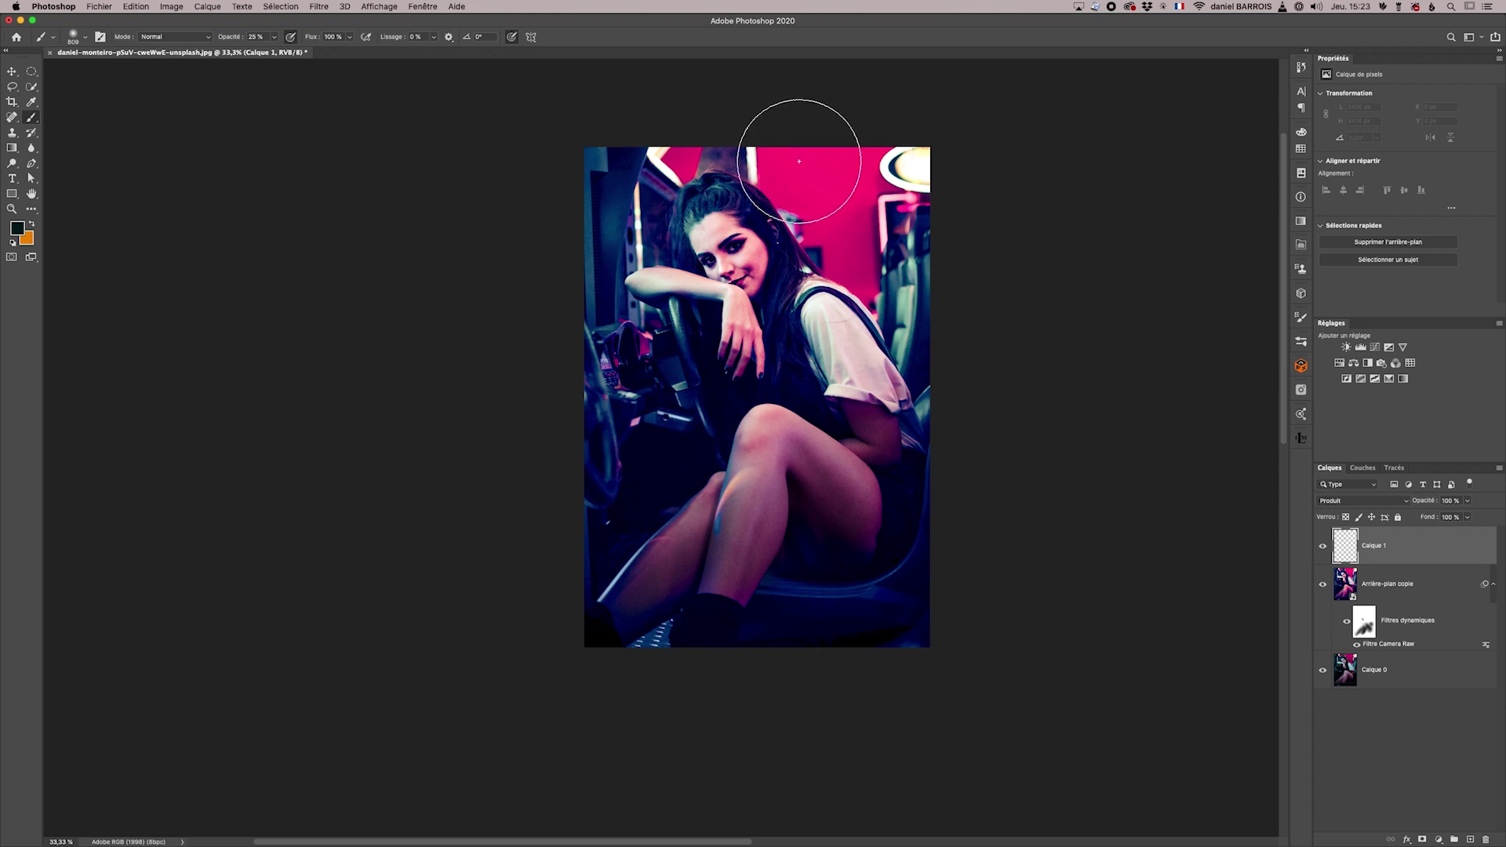
pyautogui.moveTo(881, 134)
pyautogui.mouseDown()
pyautogui.moveTo(651, 141)
pyautogui.moveTo(834, 125)
pyautogui.moveTo(800, 110)
pyautogui.moveTo(908, 235)
pyautogui.moveTo(1142, 158)
pyautogui.moveTo(907, 152)
pyautogui.moveTo(698, 76)
pyautogui.mouseUp()
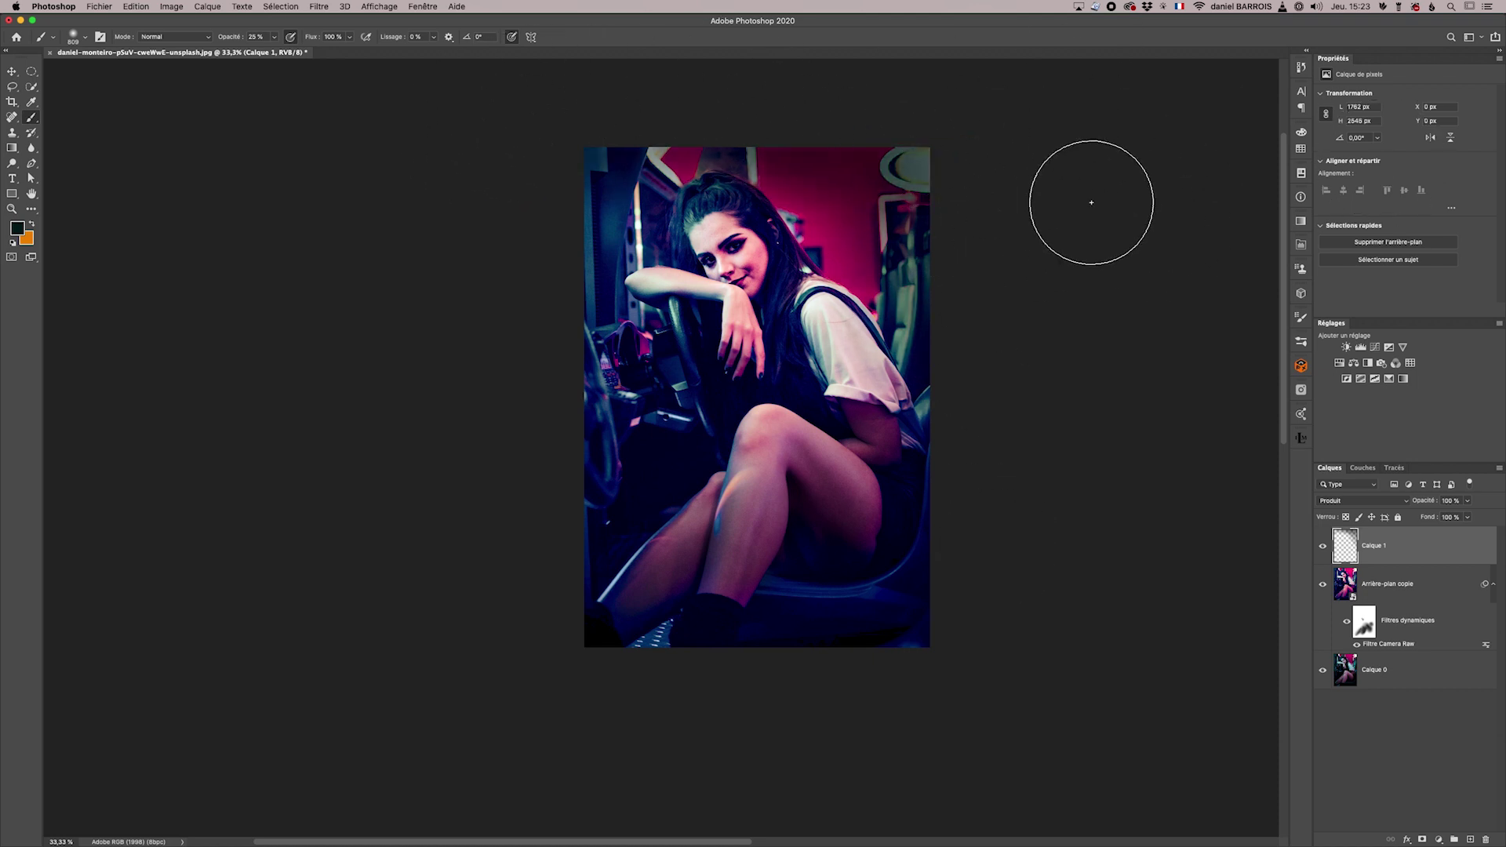
pyautogui.moveTo(985, 312); pyautogui.dragTo(937, 239)
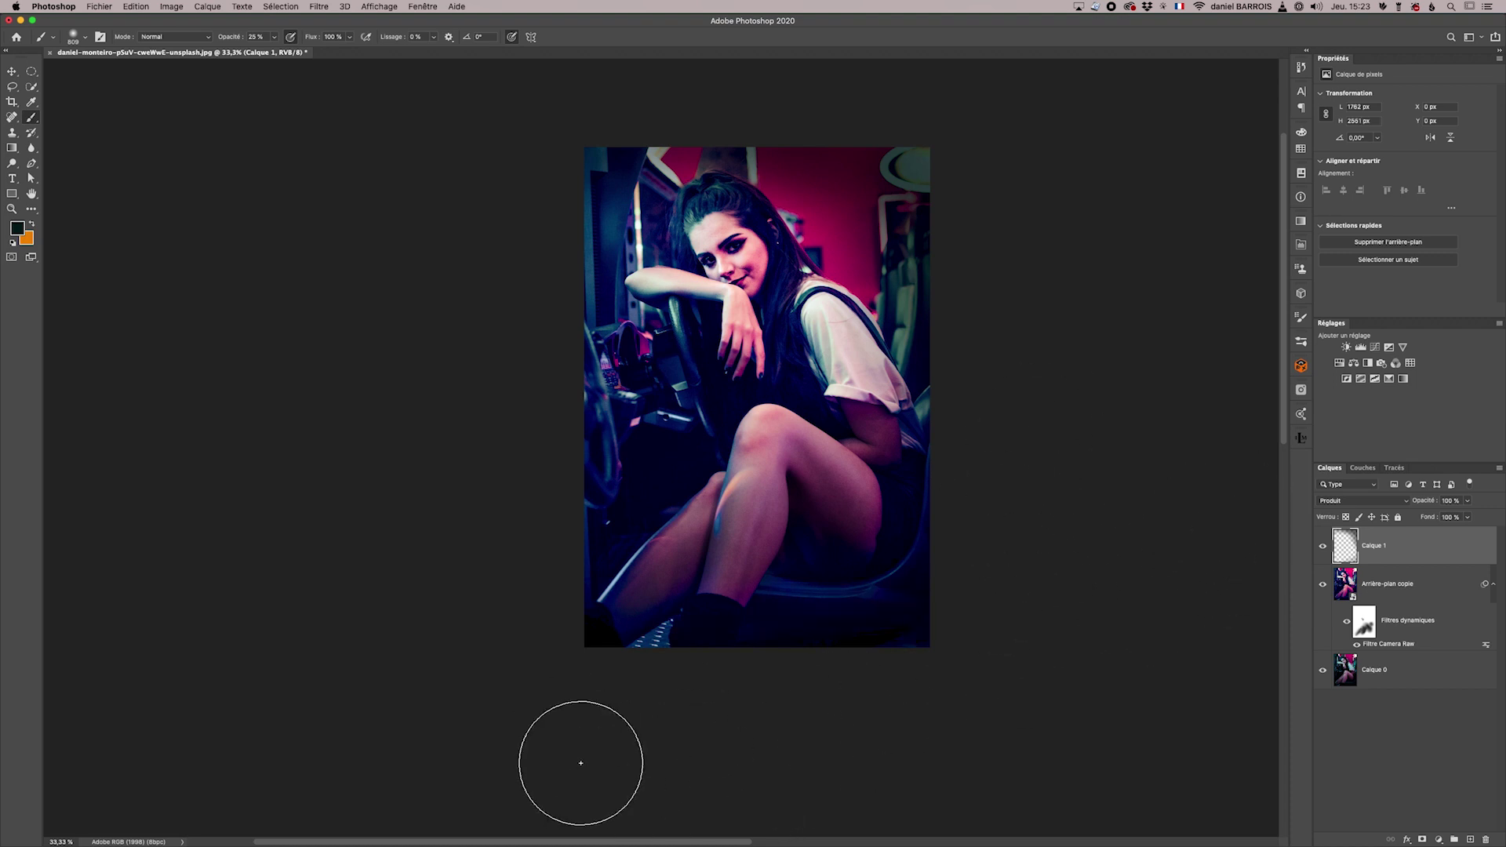
pyautogui.moveTo(578, 193); pyautogui.dragTo(596, 306)
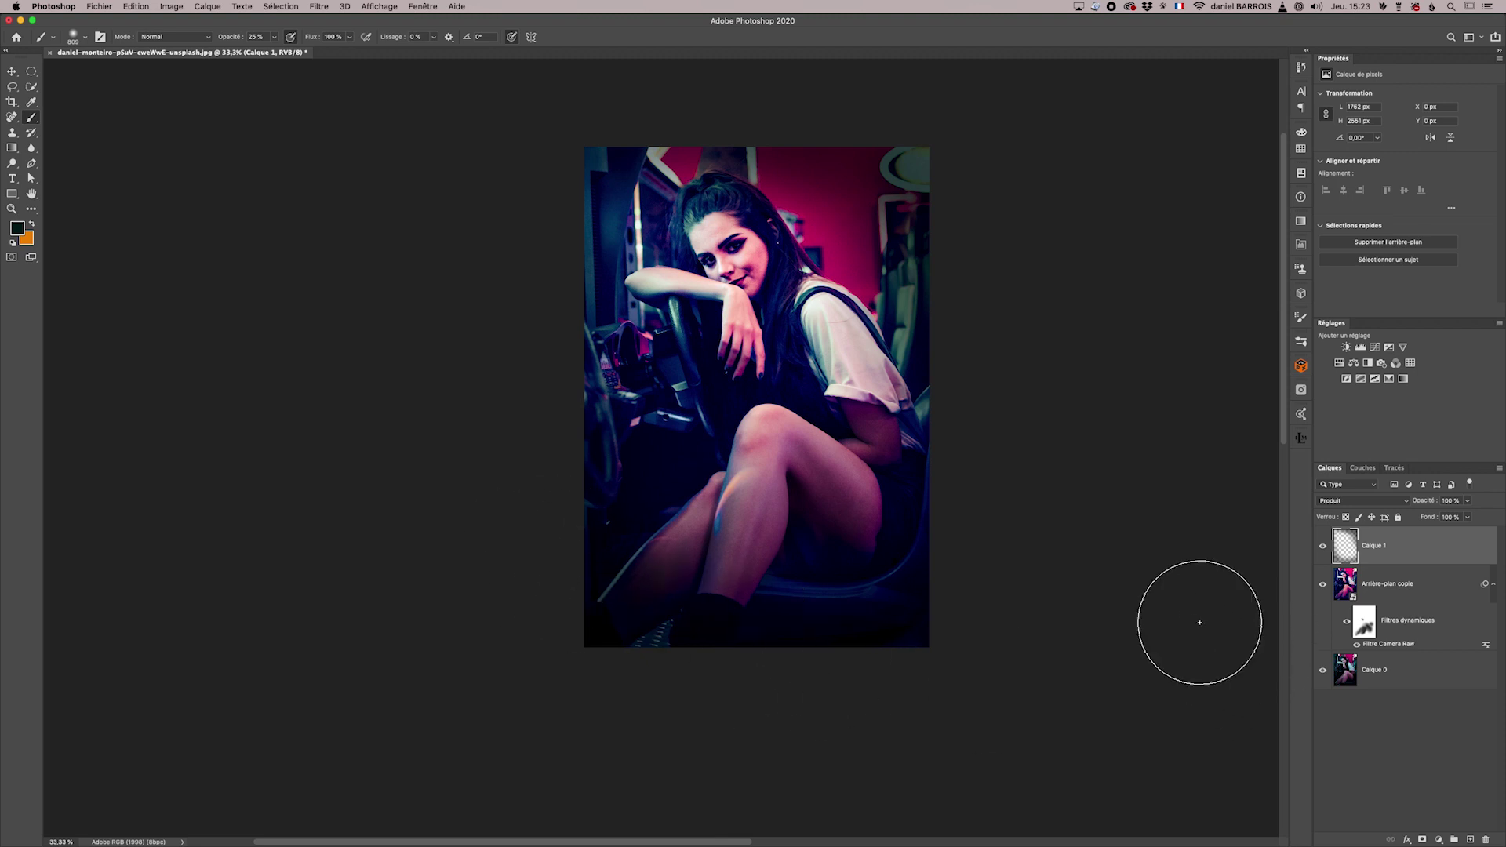
pyautogui.moveTo(901, 228); pyautogui.dragTo(809, 202)
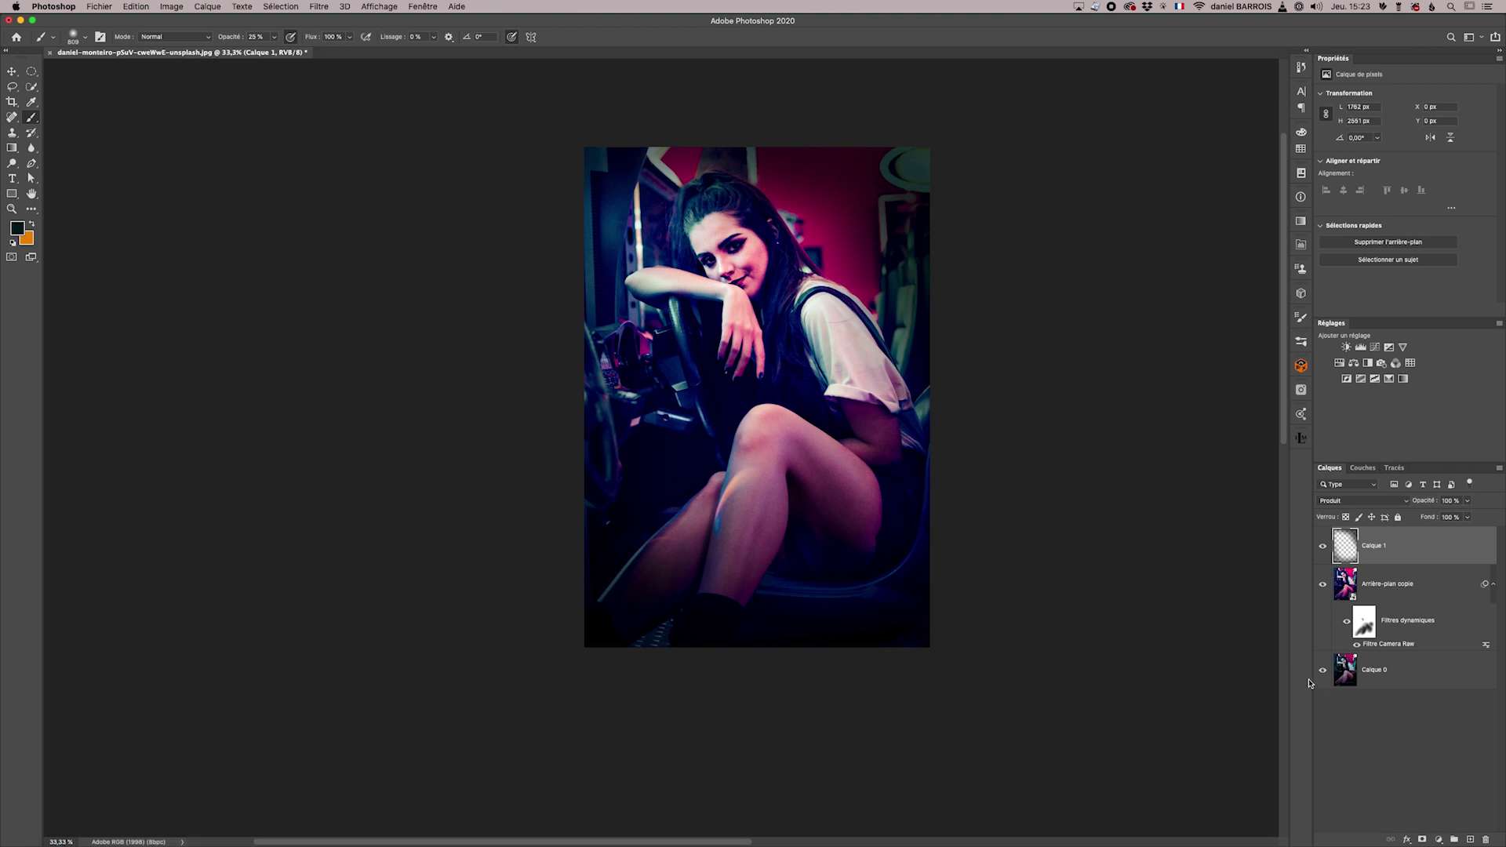
pyautogui.keyDown('alt'); pyautogui.click(1322, 548); pyautogui.keyUp('alt')
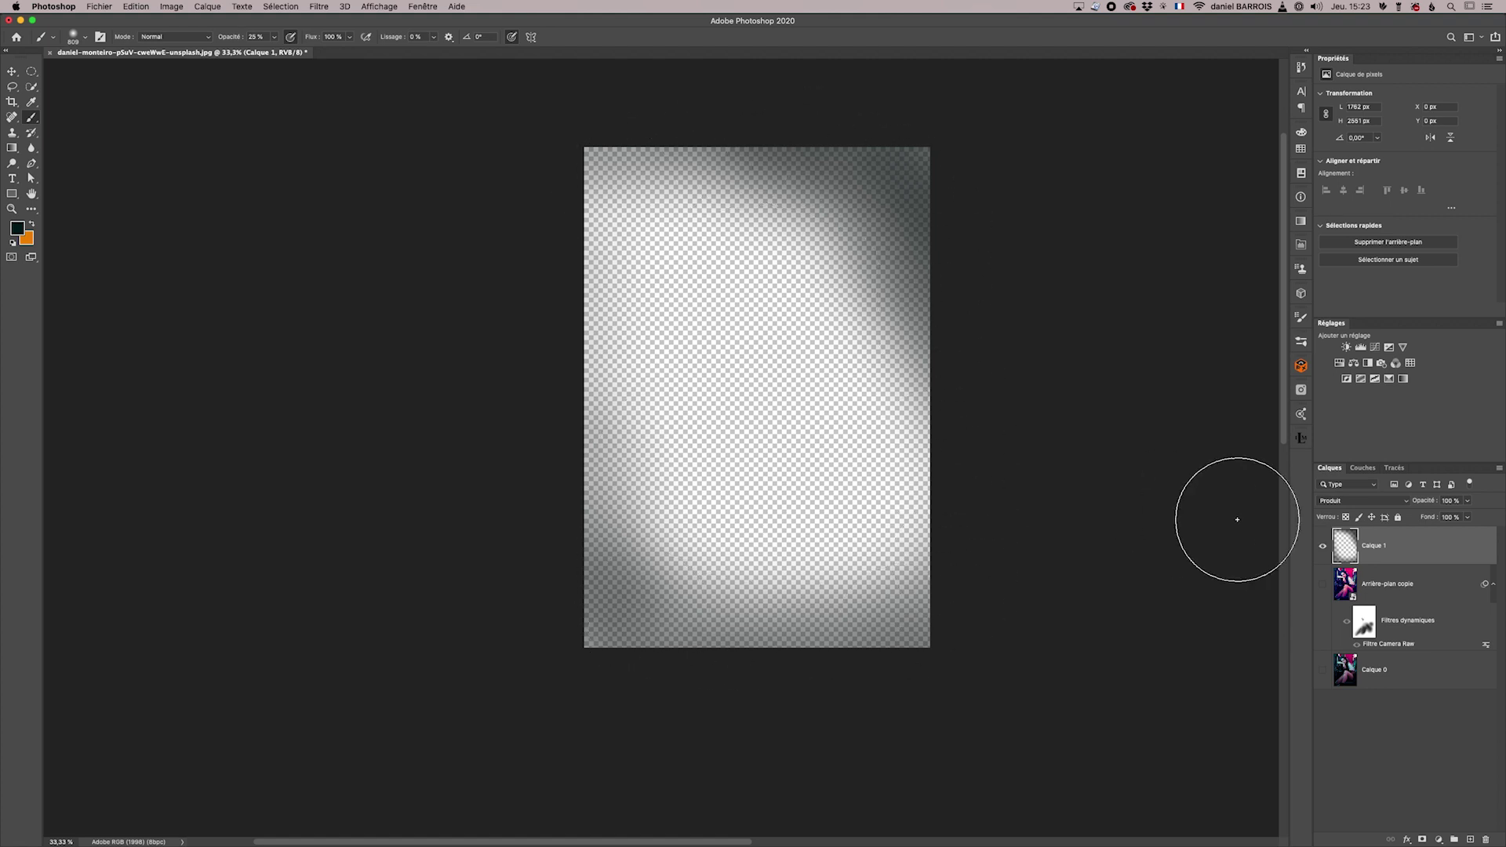
pyautogui.keyDown('alt'); pyautogui.click(1322, 548); pyautogui.keyUp('alt')
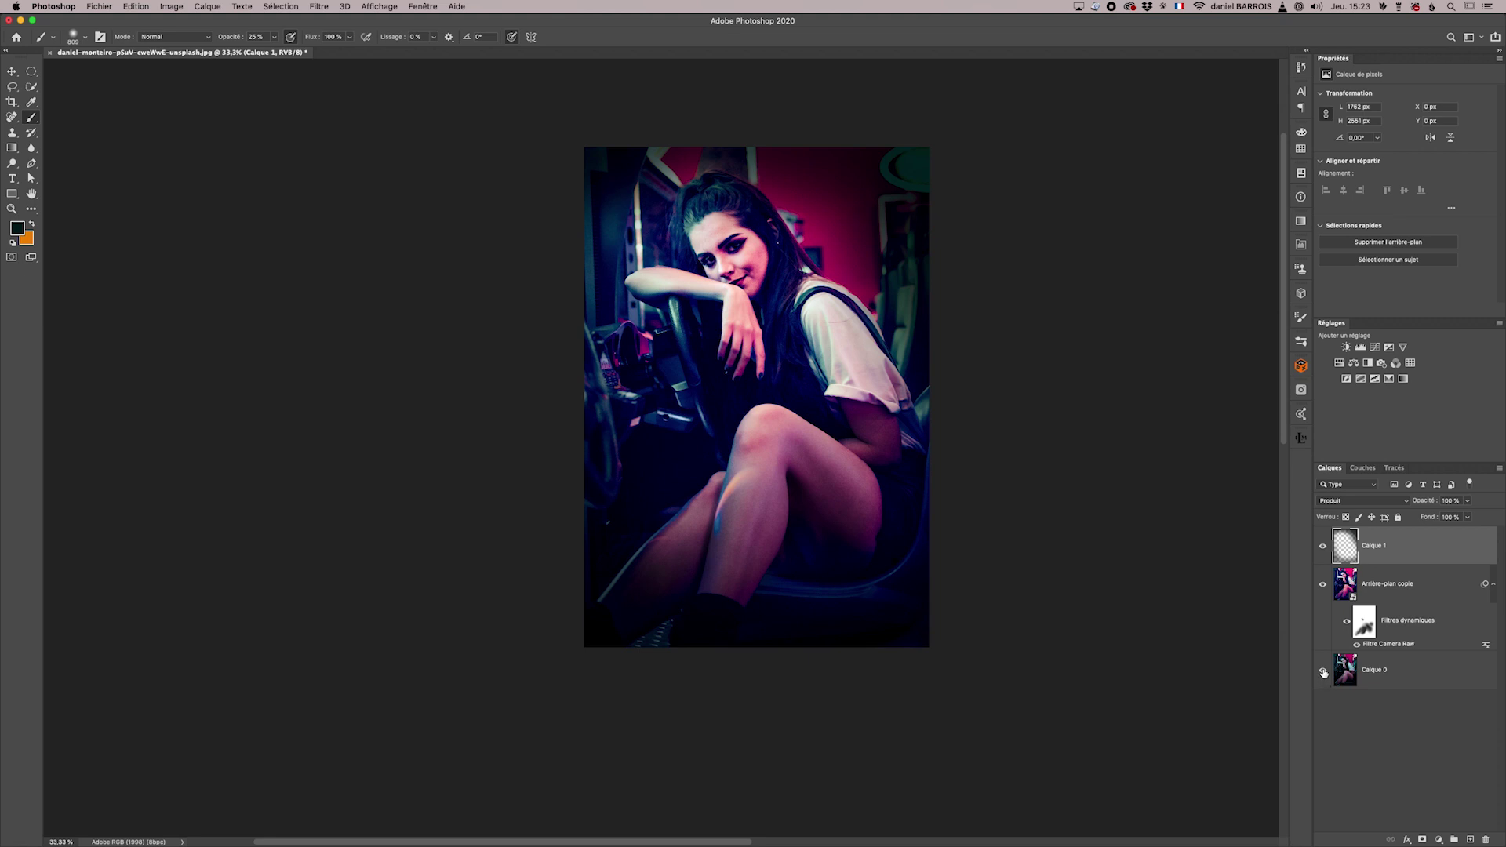
pyautogui.keyDown('alt'); pyautogui.click(1323, 672); pyautogui.keyUp('alt')
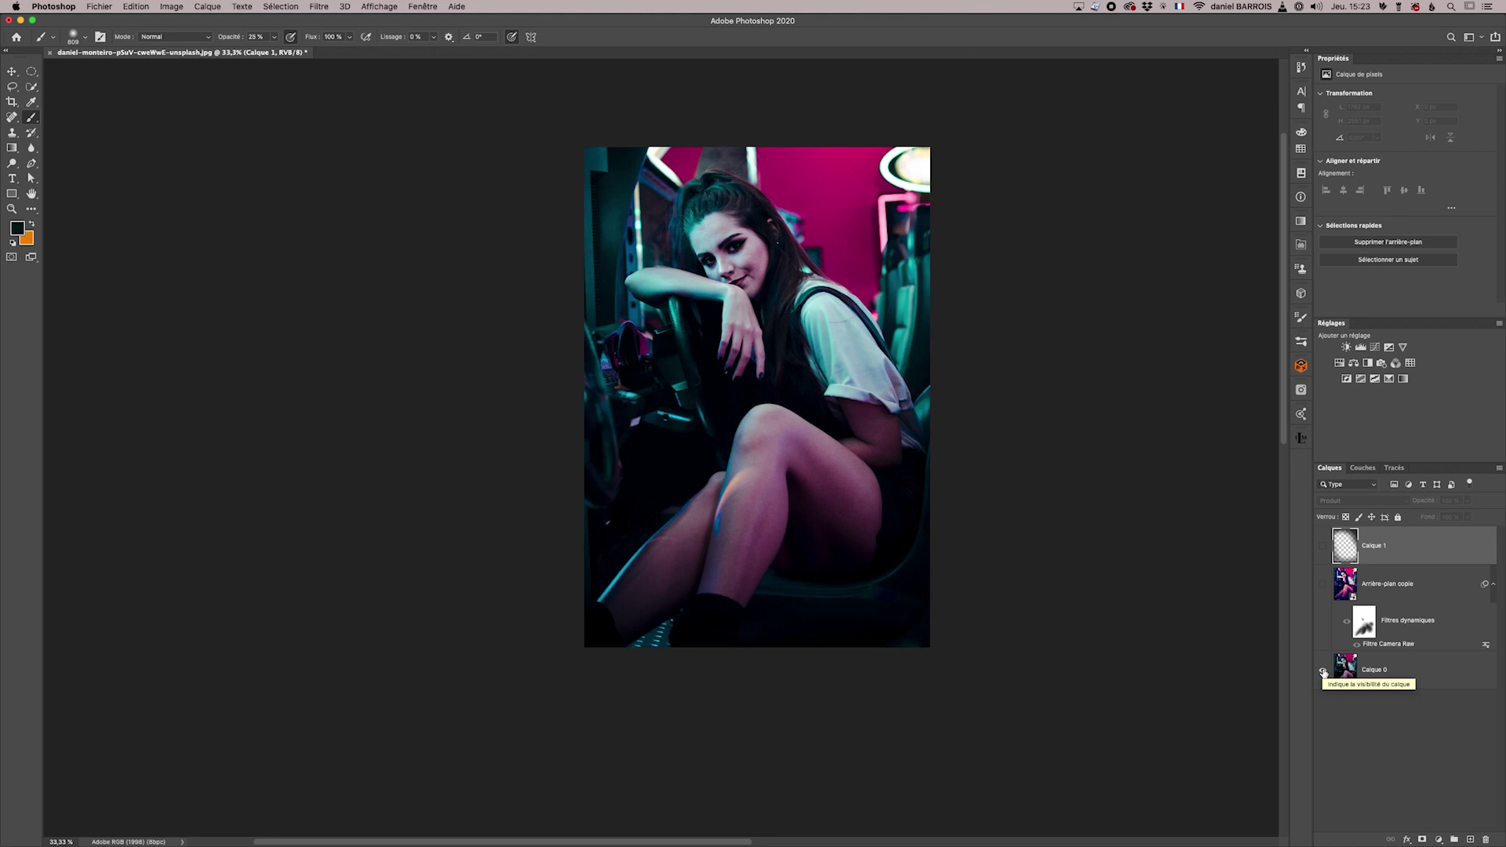
pyautogui.keyDown('alt'); pyautogui.click(1323, 672); pyautogui.keyUp('alt')
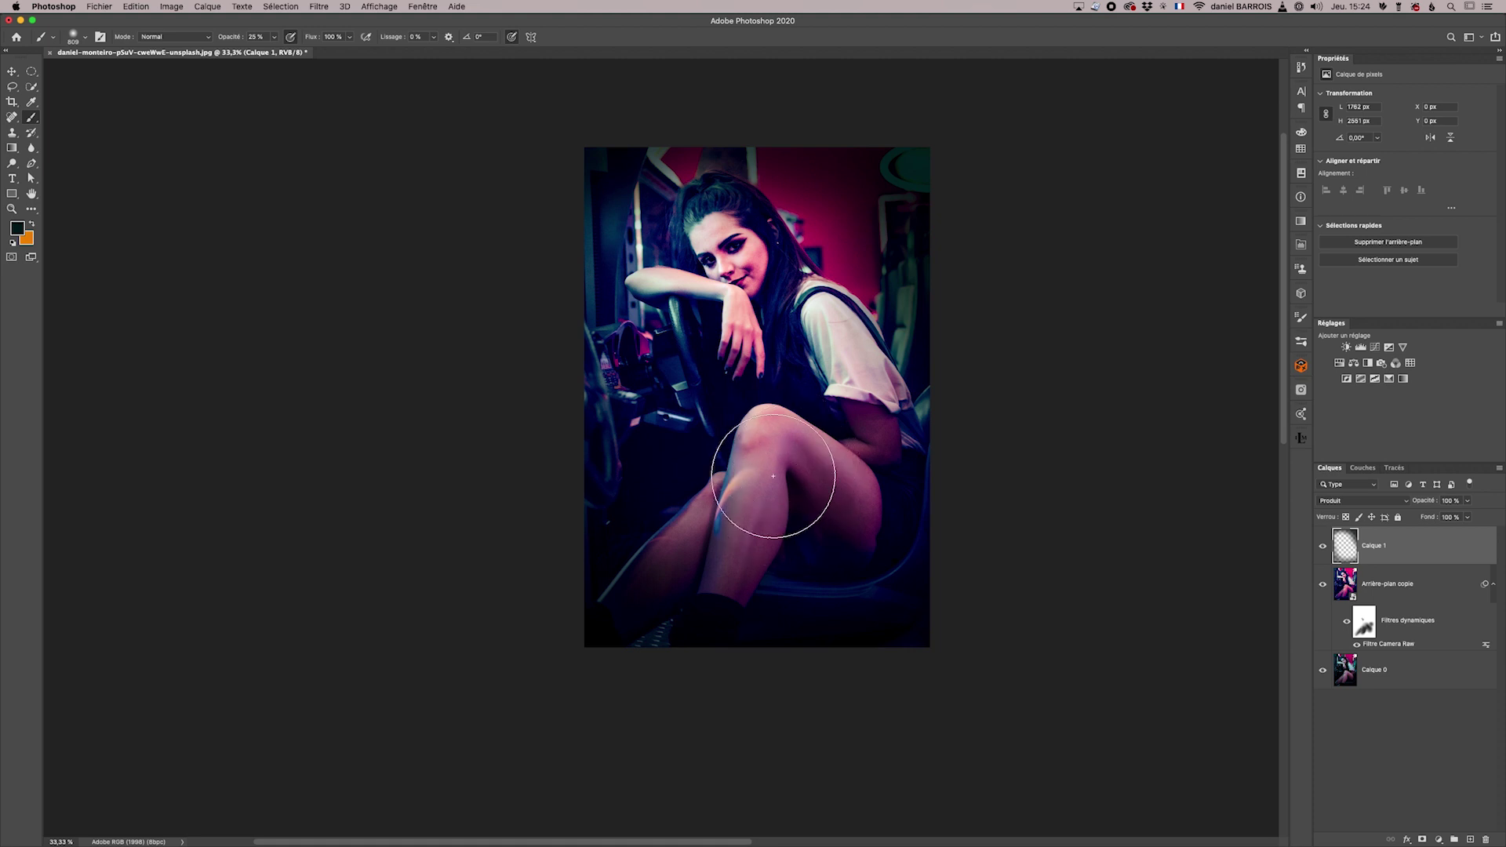
# - Burn the lower leg darker on Calque 1, undoing the thigh-and-knee stroke
pyautogui.moveTo(813, 528)
pyautogui.mouseDown()
pyautogui.moveTo(732, 547)
pyautogui.moveTo(690, 533)
pyautogui.mouseUp()
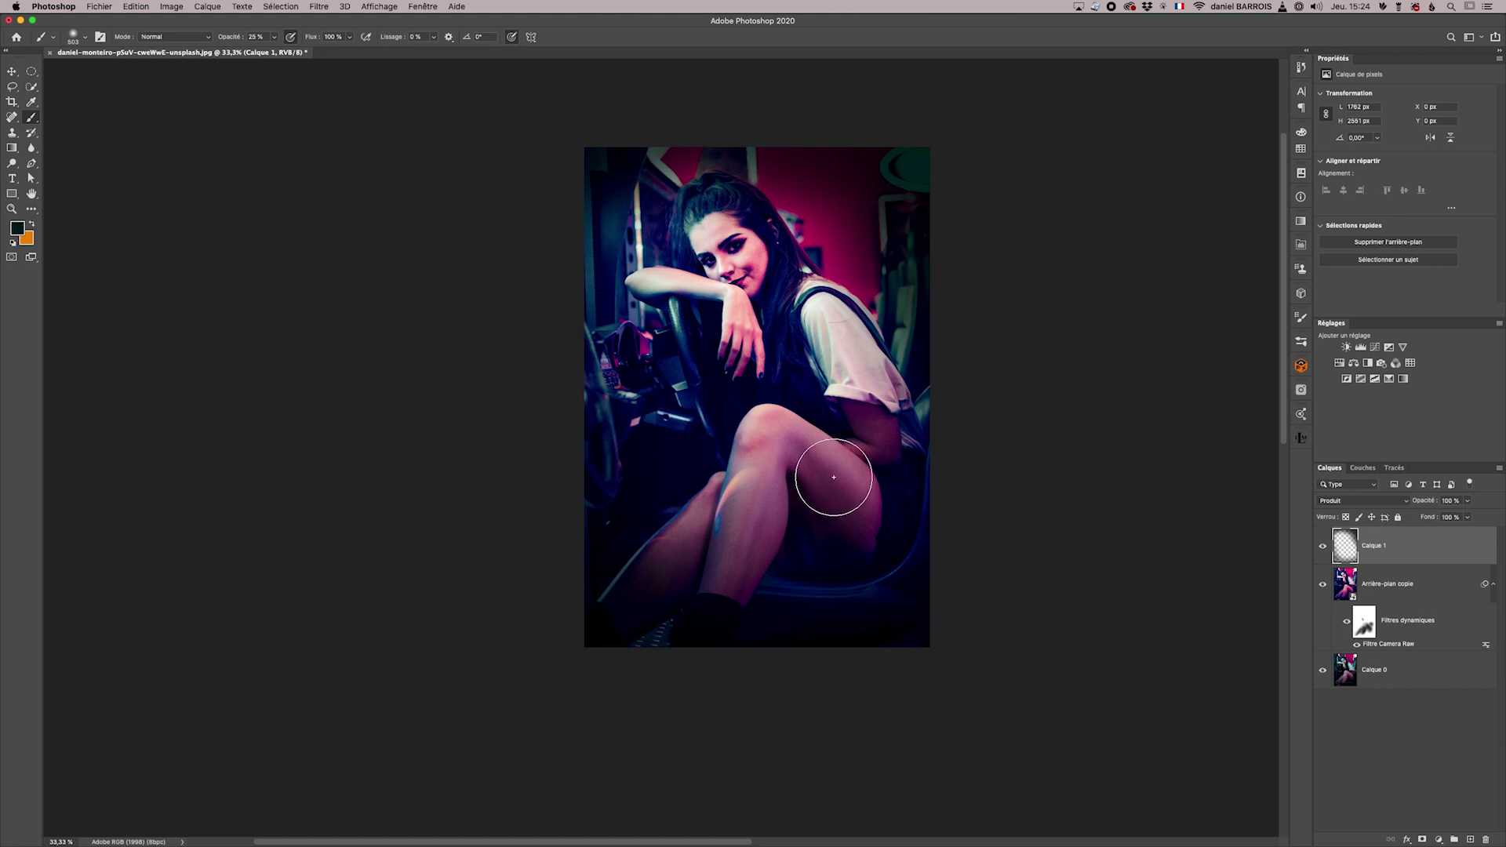
pyautogui.moveTo(834, 476); pyautogui.dragTo(756, 452)
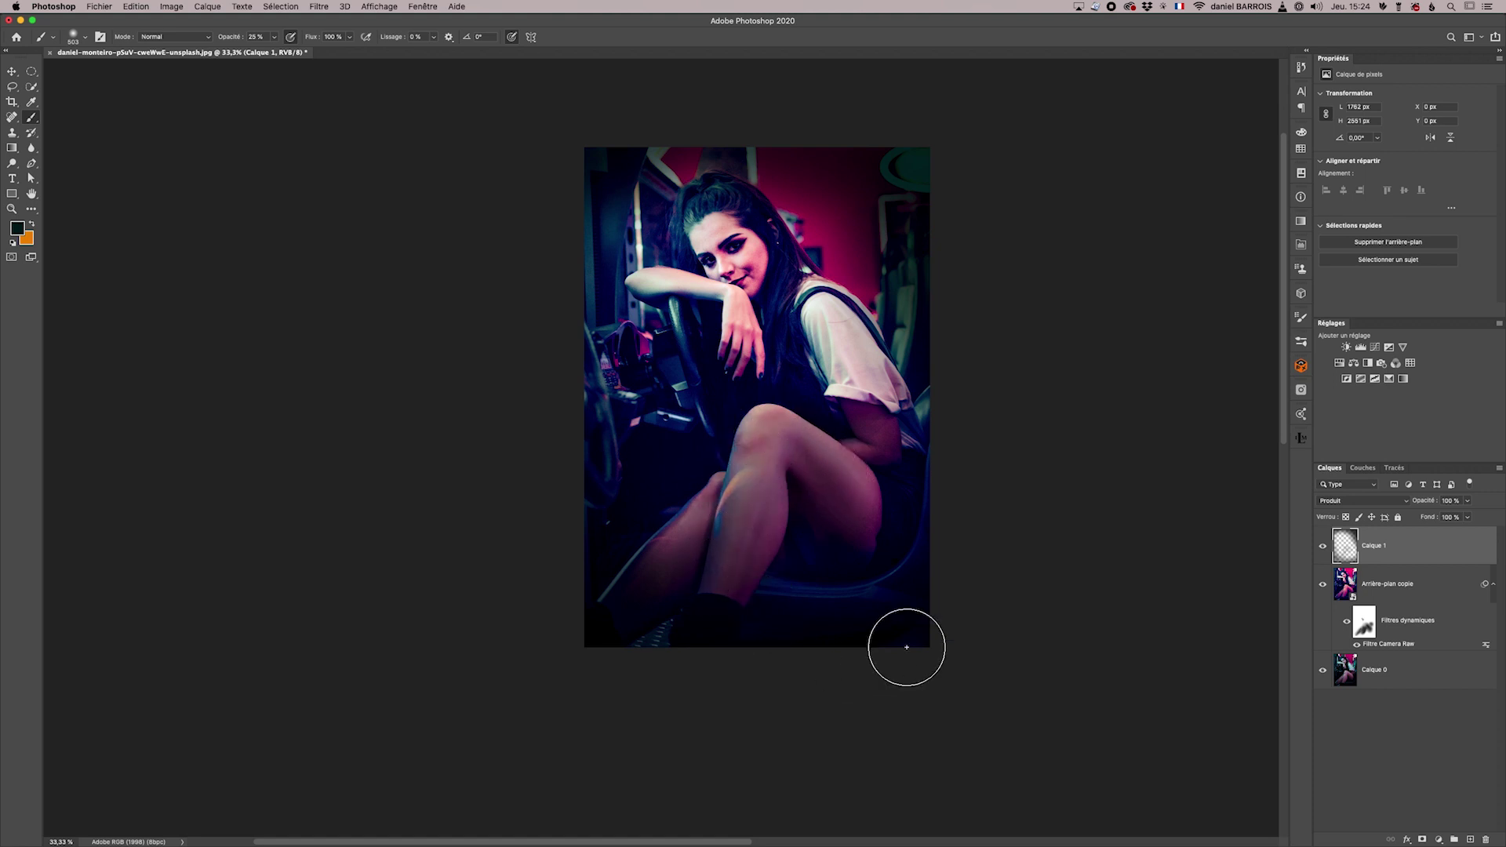
pyautogui.hotkey('ctrl', 'z')
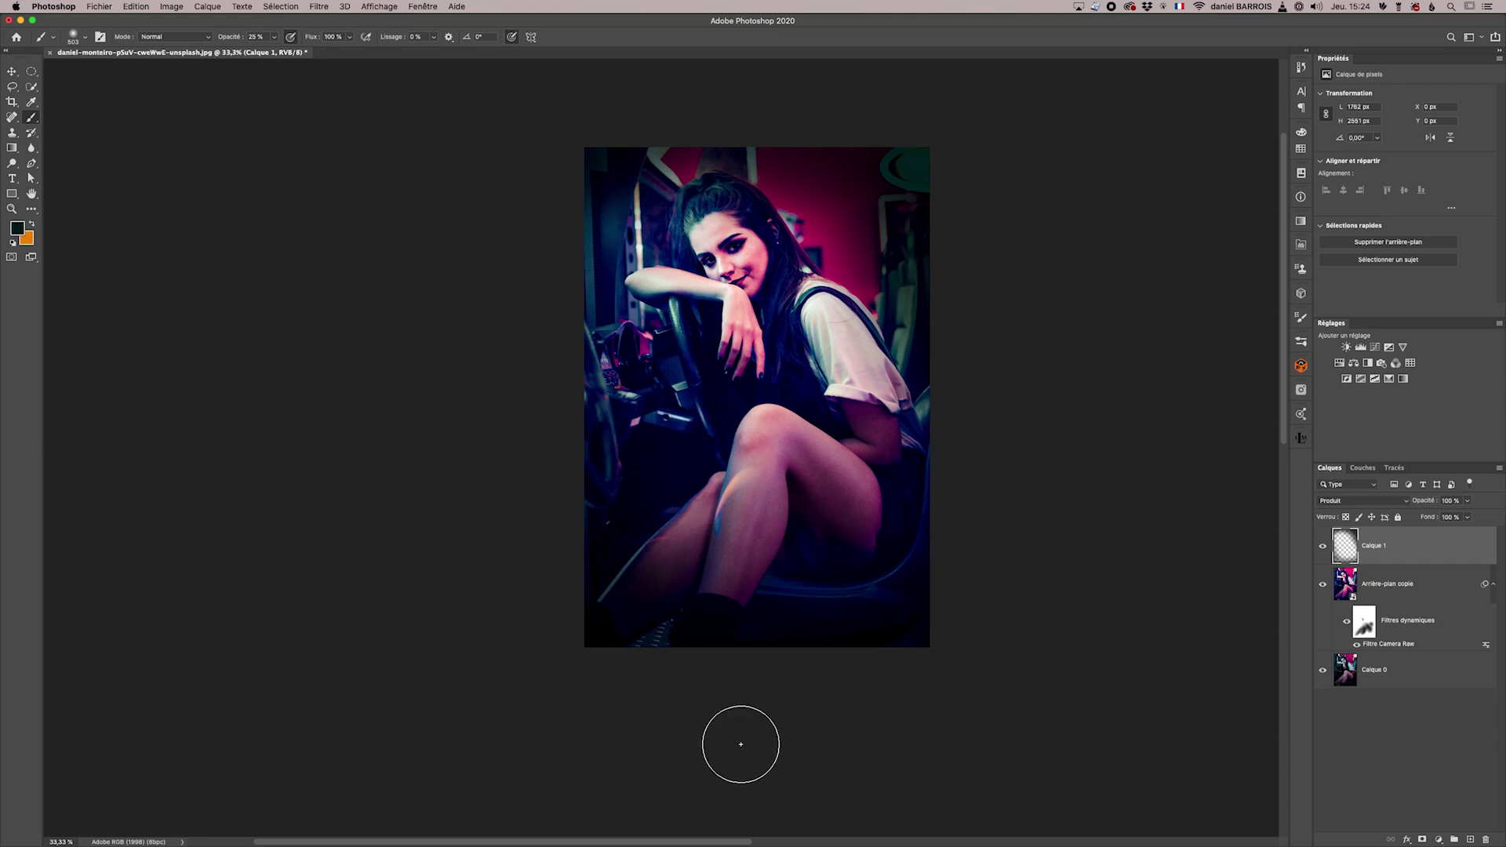
# - Toggle layer visibility to compare the edited portrait with the original photo
pyautogui.keyDown('alt'); pyautogui.click(1323, 672); pyautogui.keyUp('alt')
pyautogui.keyDown('alt'); pyautogui.click(1322, 672); pyautogui.keyUp('alt')
pyautogui.keyDown('alt'); pyautogui.click(1322, 672); pyautogui.keyUp('alt')
pyautogui.keyDown('alt'); pyautogui.click(1322, 672); pyautogui.keyUp('alt')
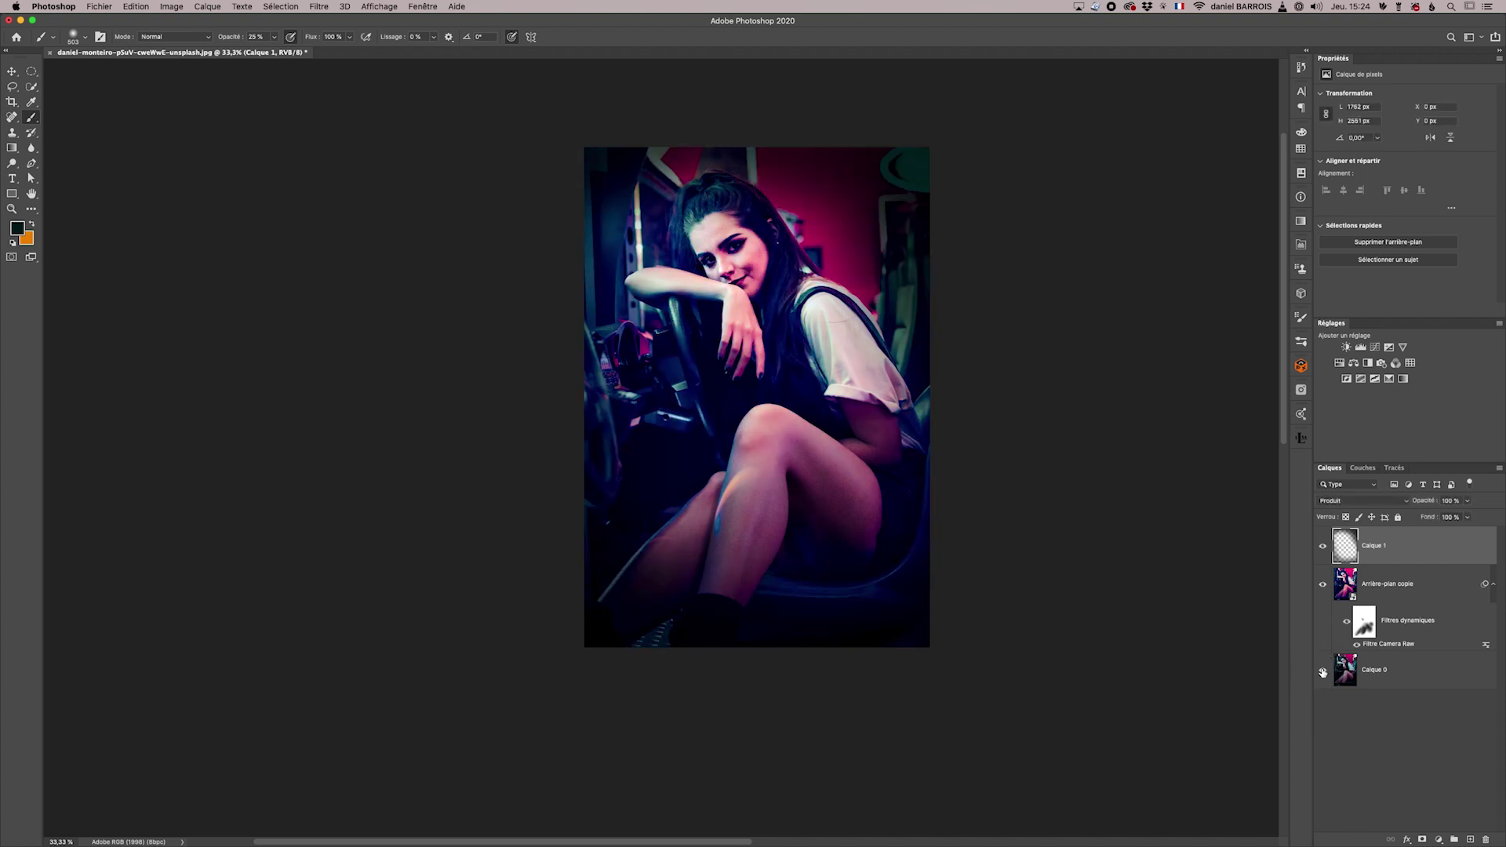